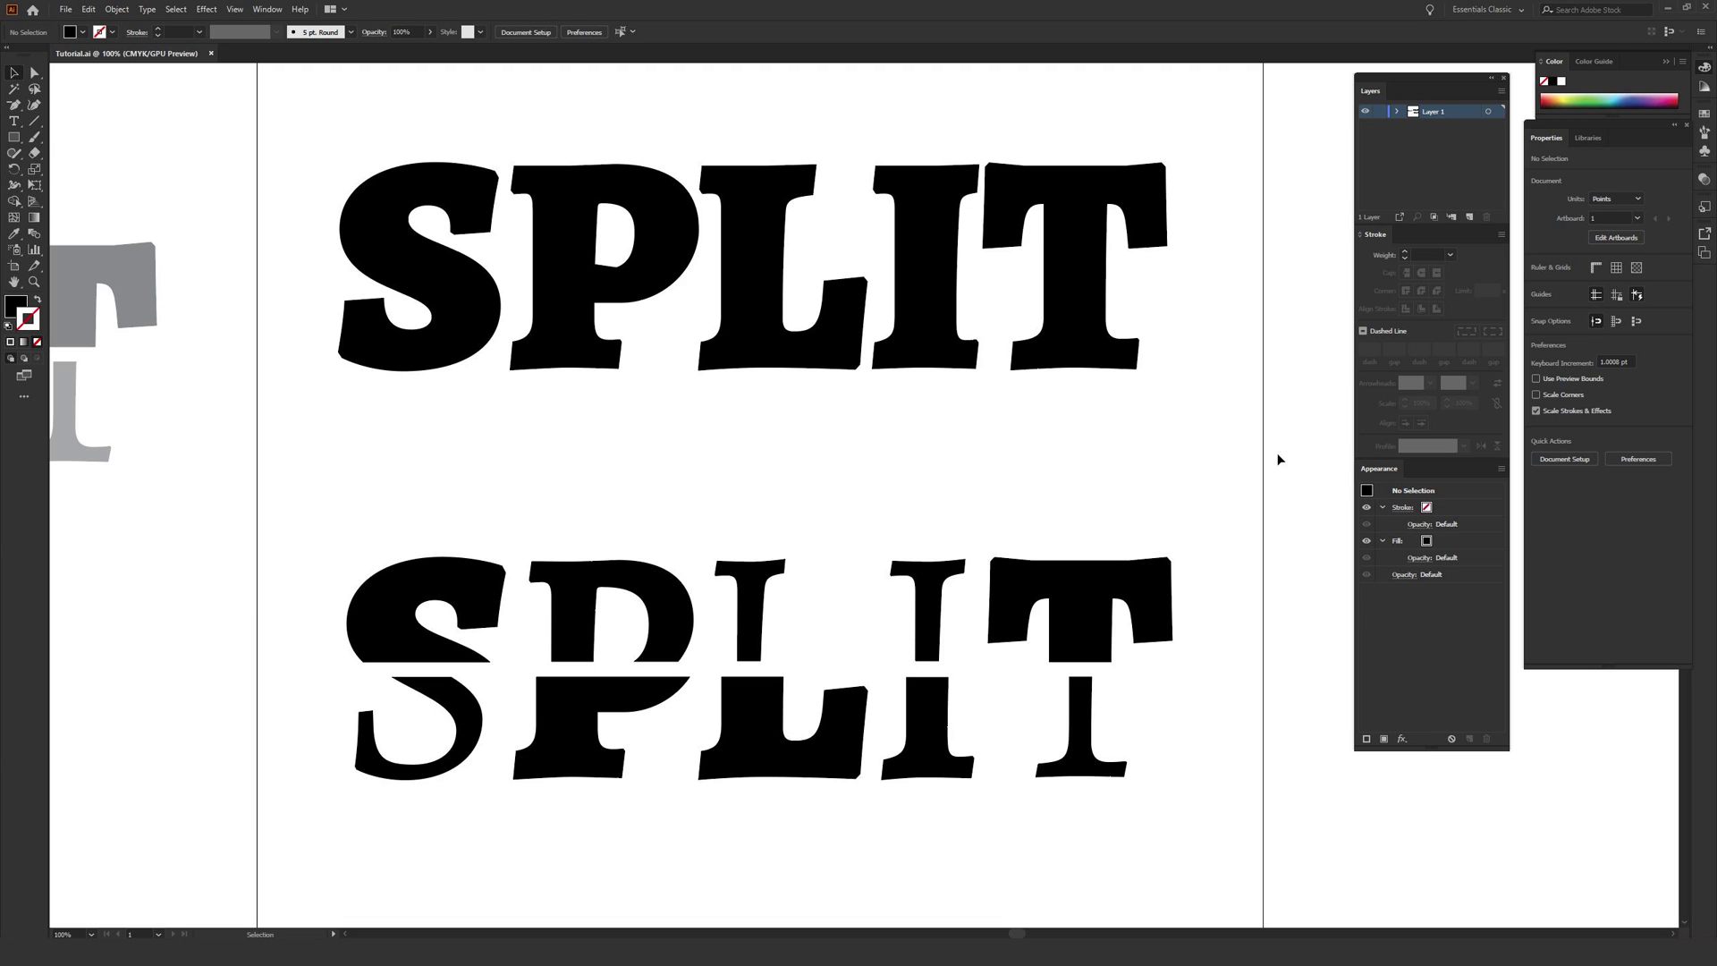
left_click_drag(343, 640, 1173, 835)
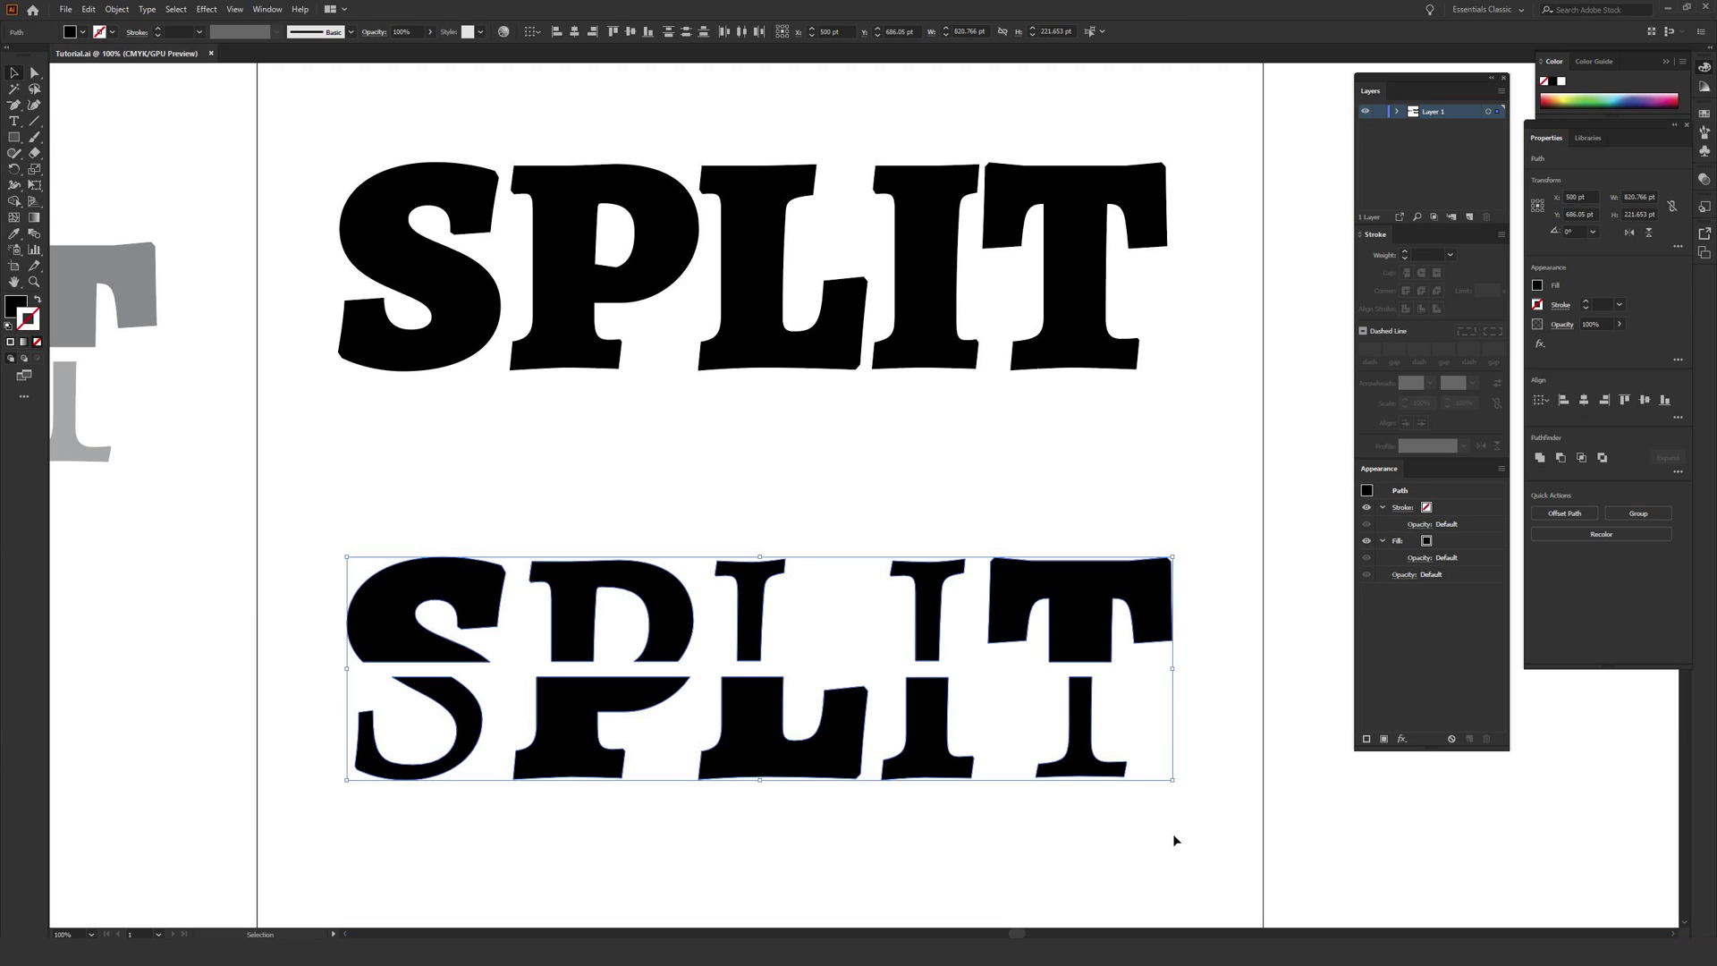
left_click(1178, 835)
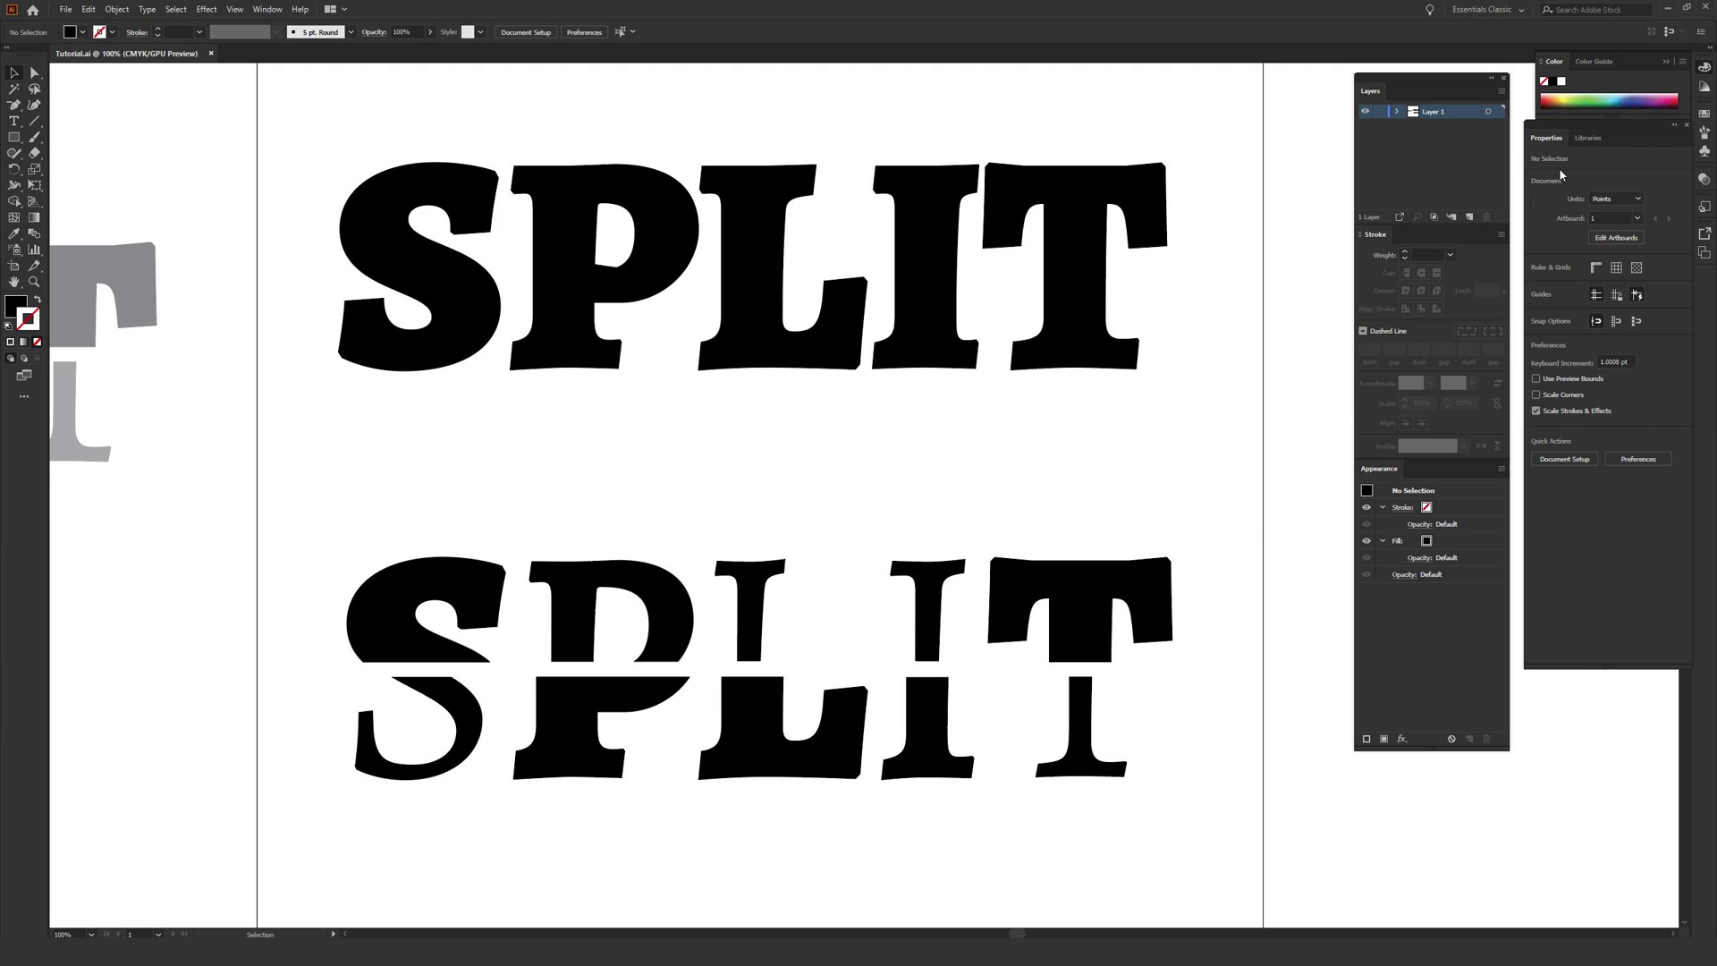
Move the Properties panel next to the Layers and Stroke panels and check that it is enabled among the open panels.
left_click_drag(1633, 130, 1206, 207)
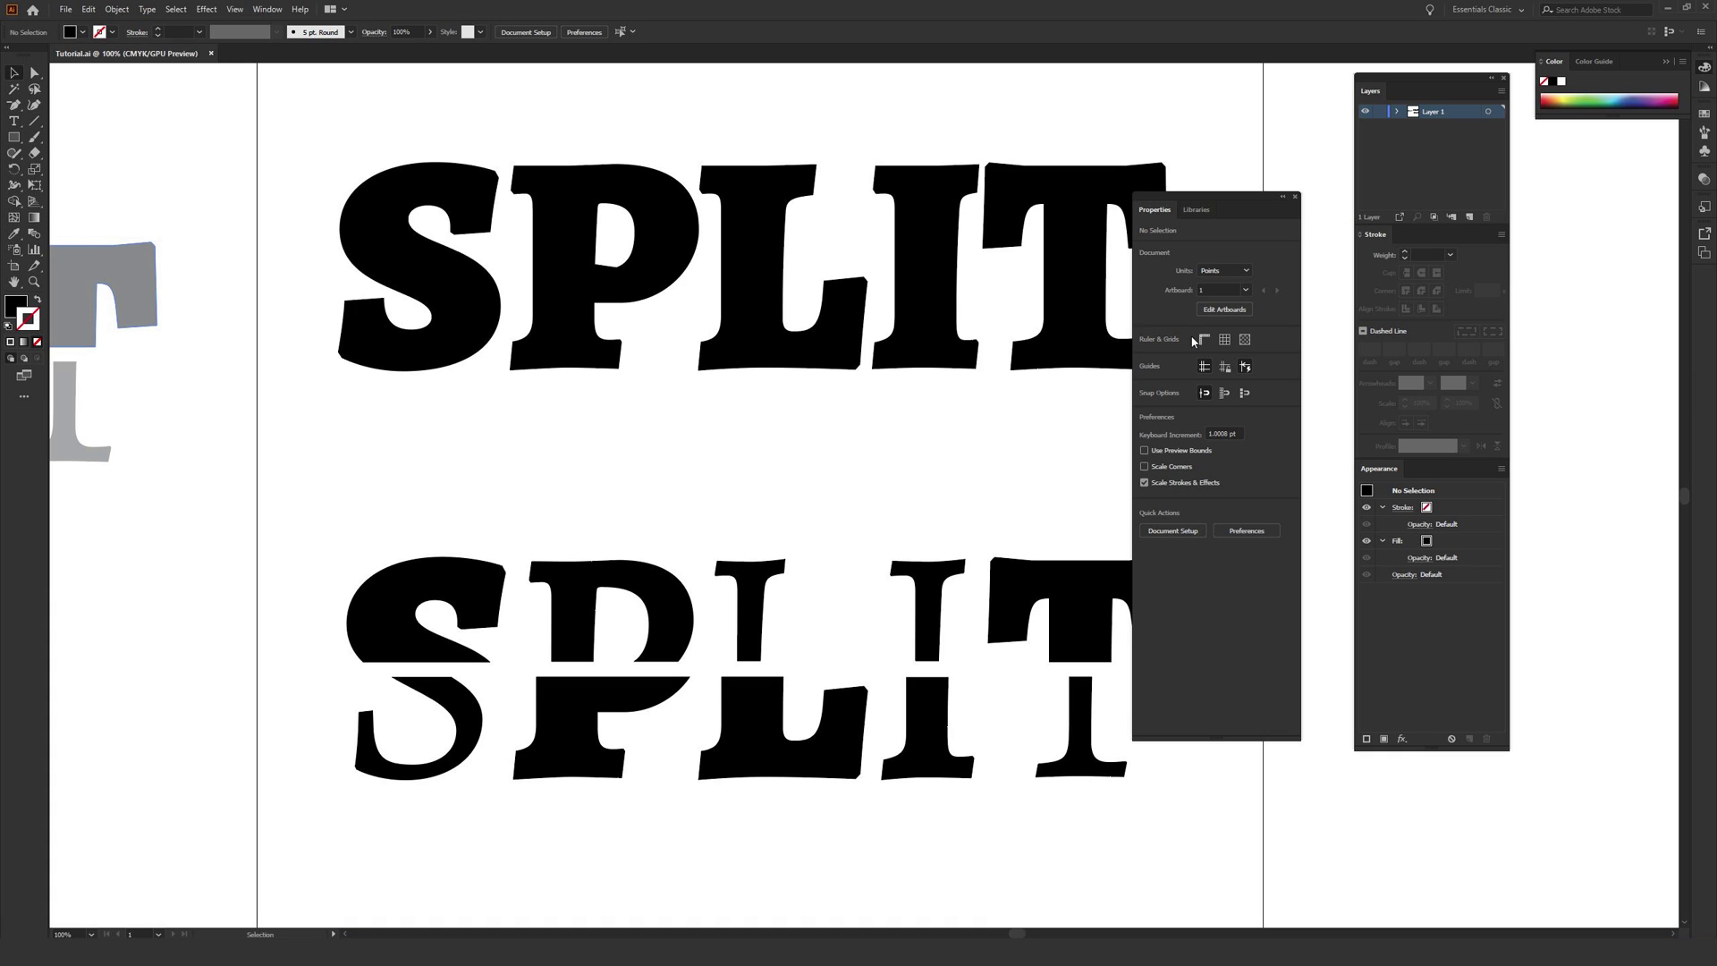
left_click(266, 9)
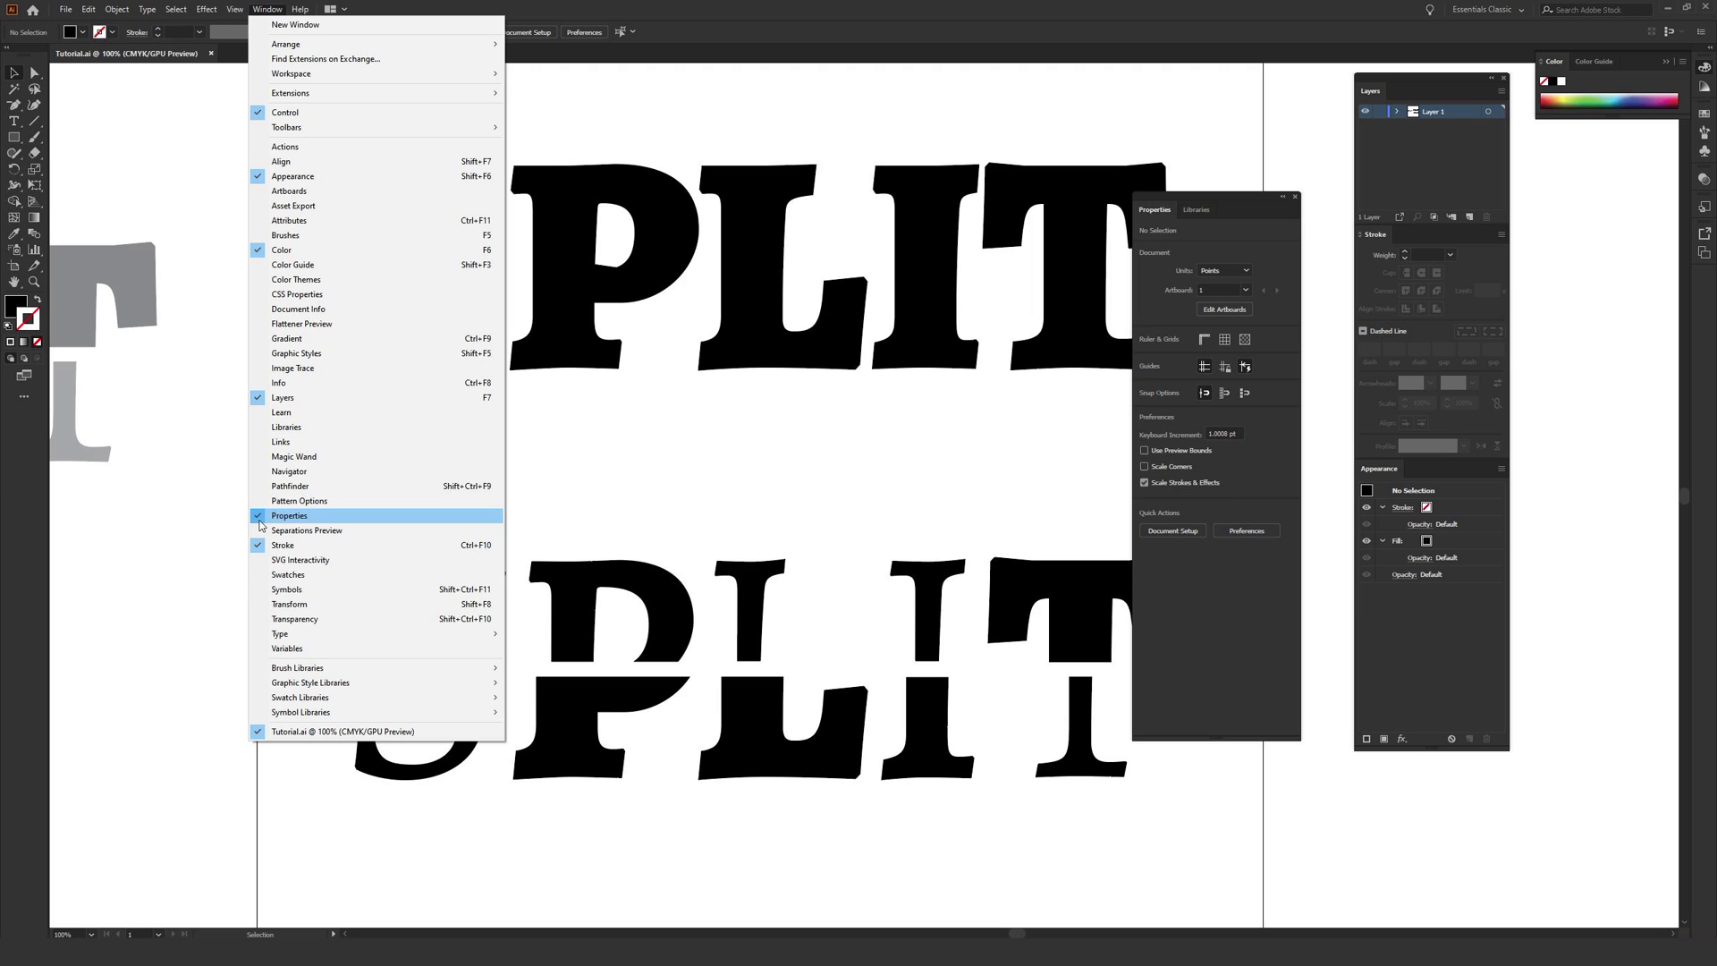
left_click(1206, 191)
left_click_drag(1216, 197, 1253, 201)
Check which font styles are available for the upper SPLIT text on the artboard.
left_click(903, 254)
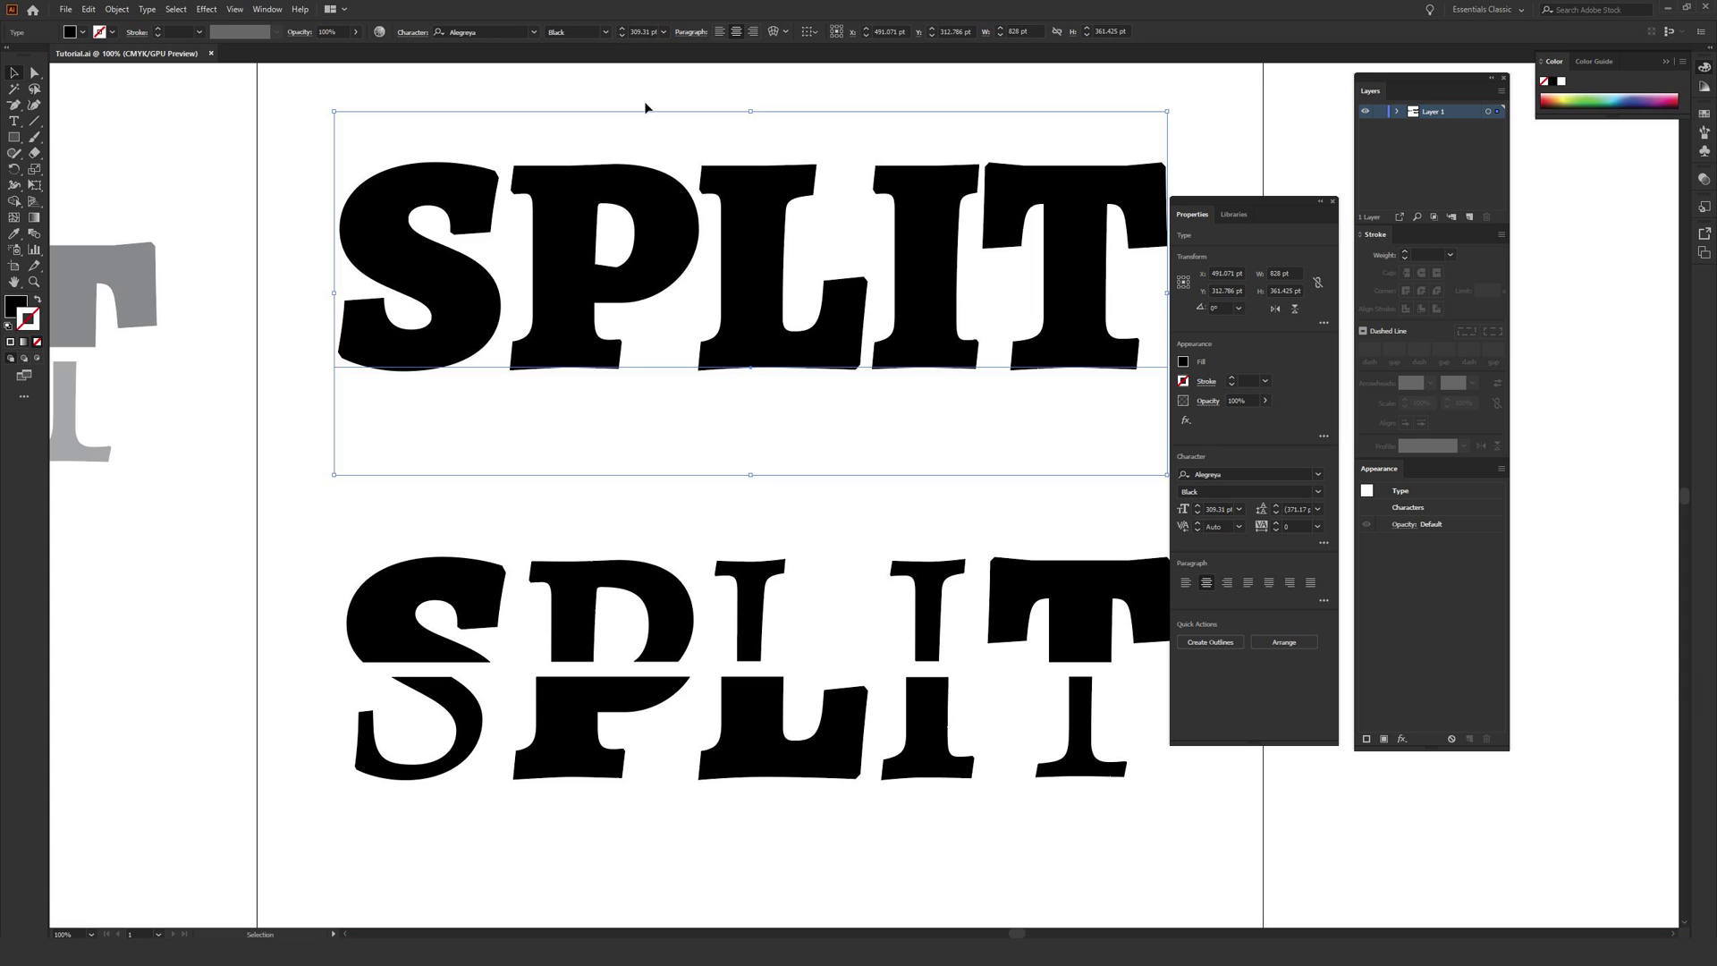
left_click(606, 31)
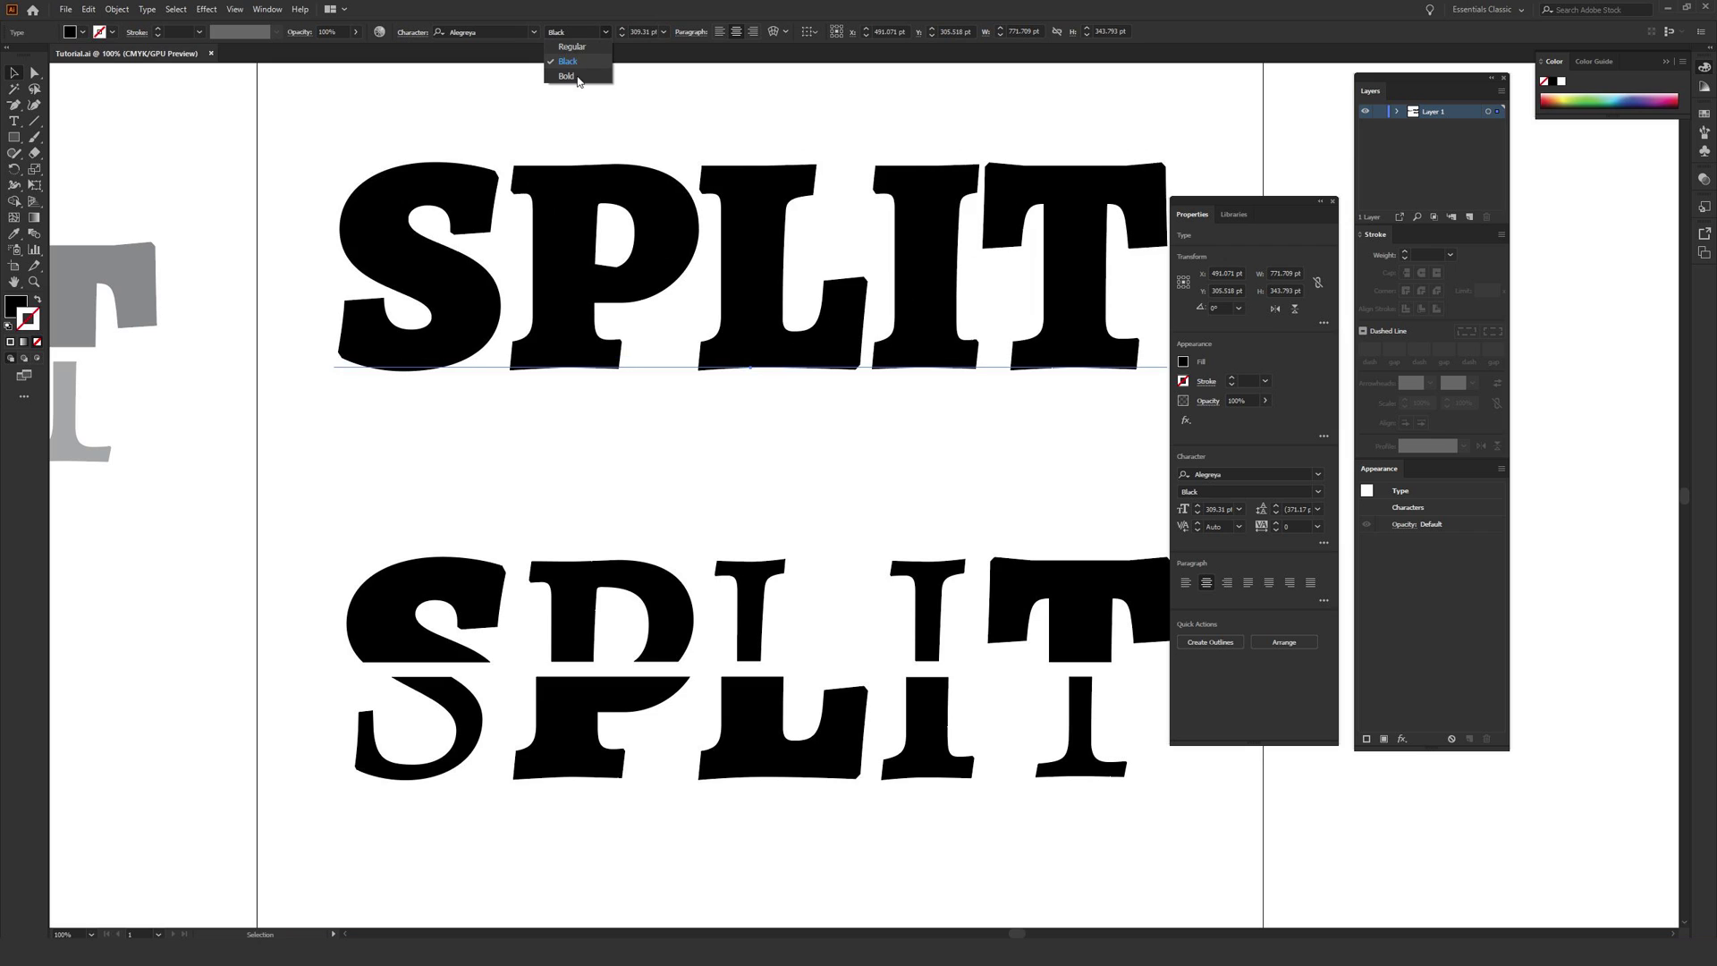
left_click(287, 164)
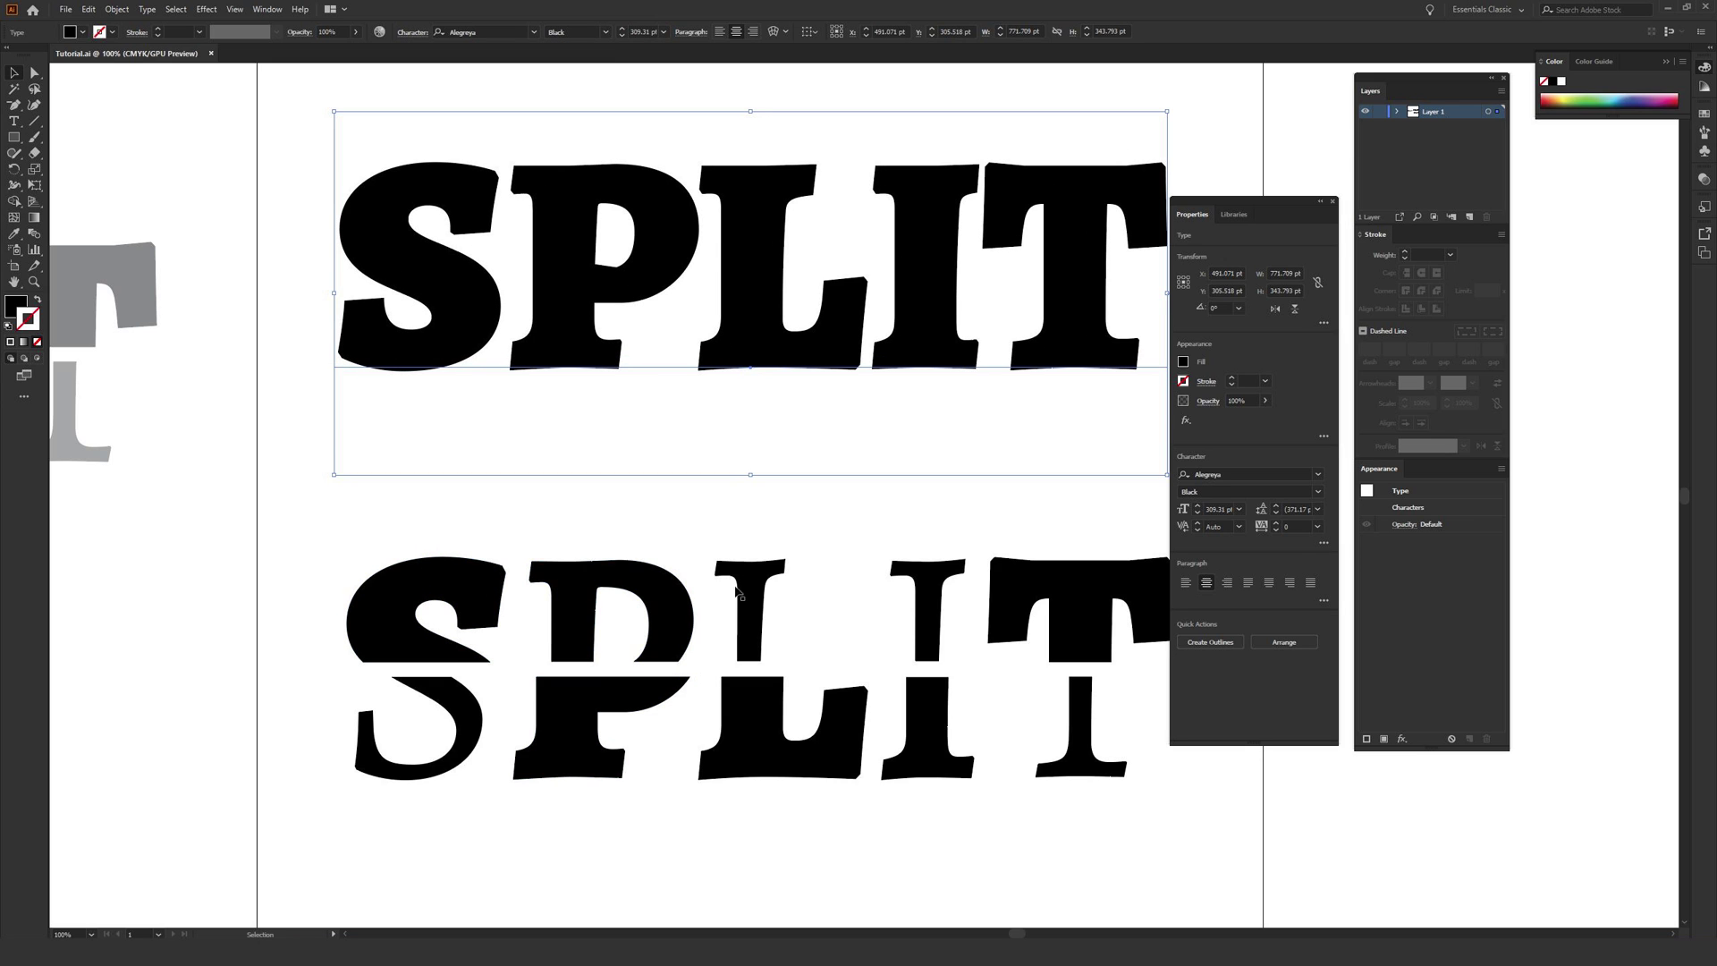
left_click(862, 537)
Create a point text object reading "SPLIT" in the empty area to the right of the artboard.
scroll(805, 519, "down", 1)
scroll(805, 519, "right", 2)
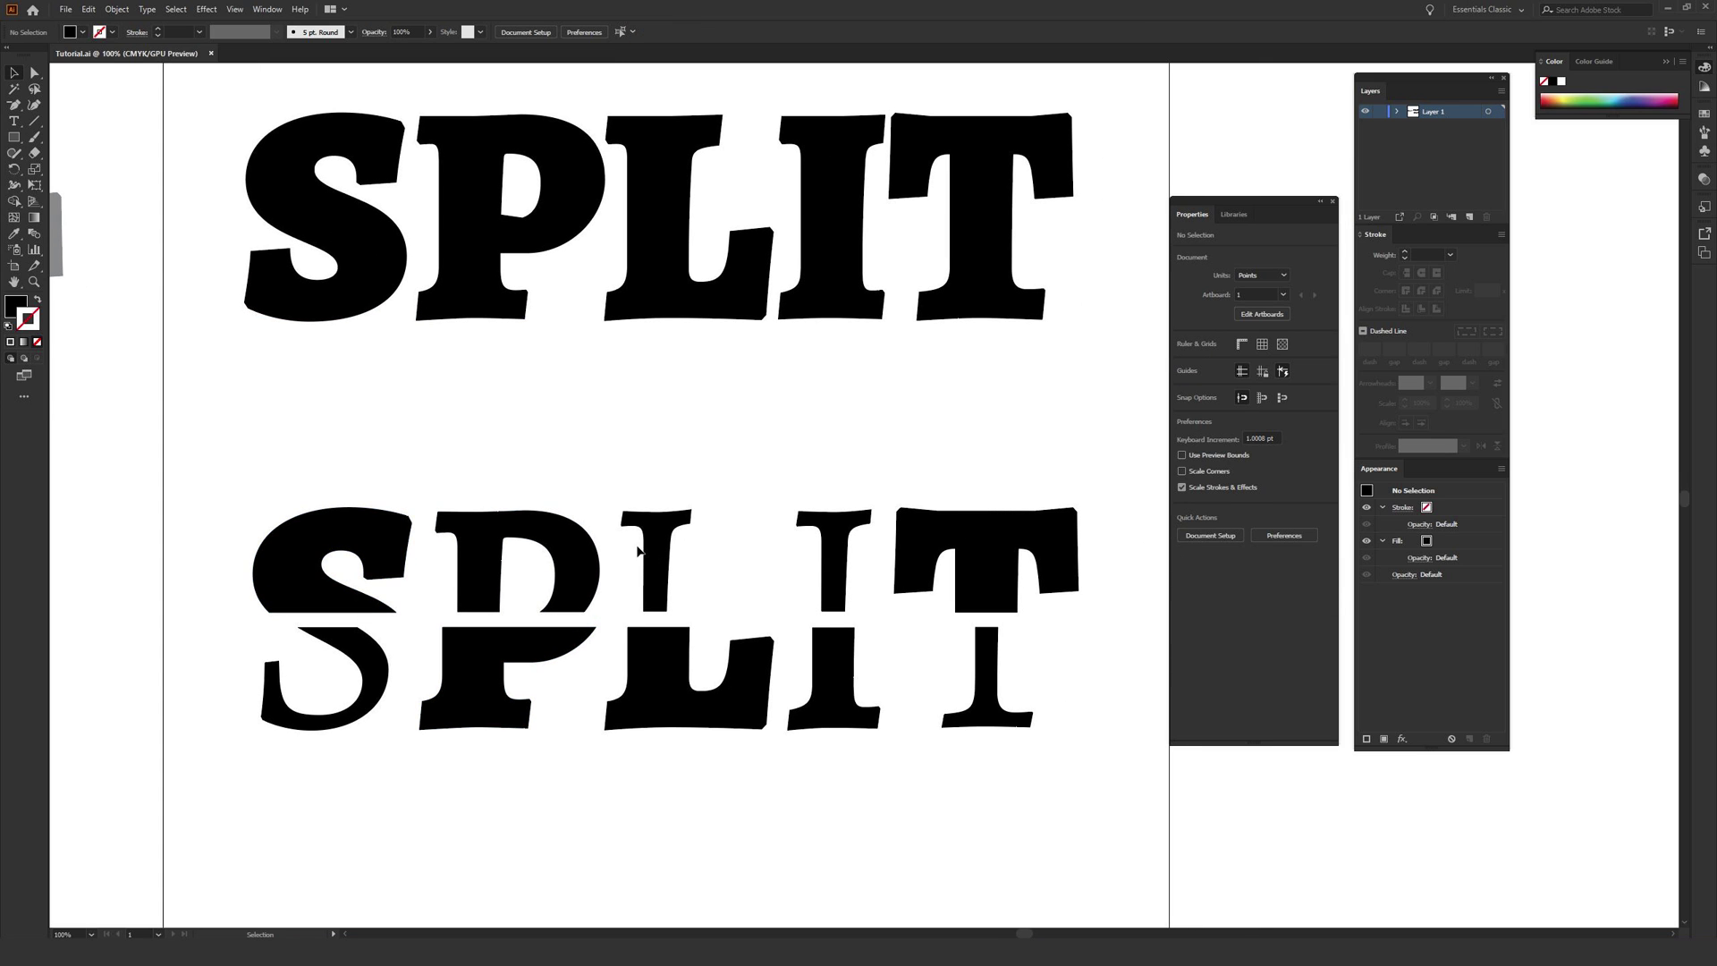
scroll(639, 551, "up", 2)
scroll(639, 551, "right", 1)
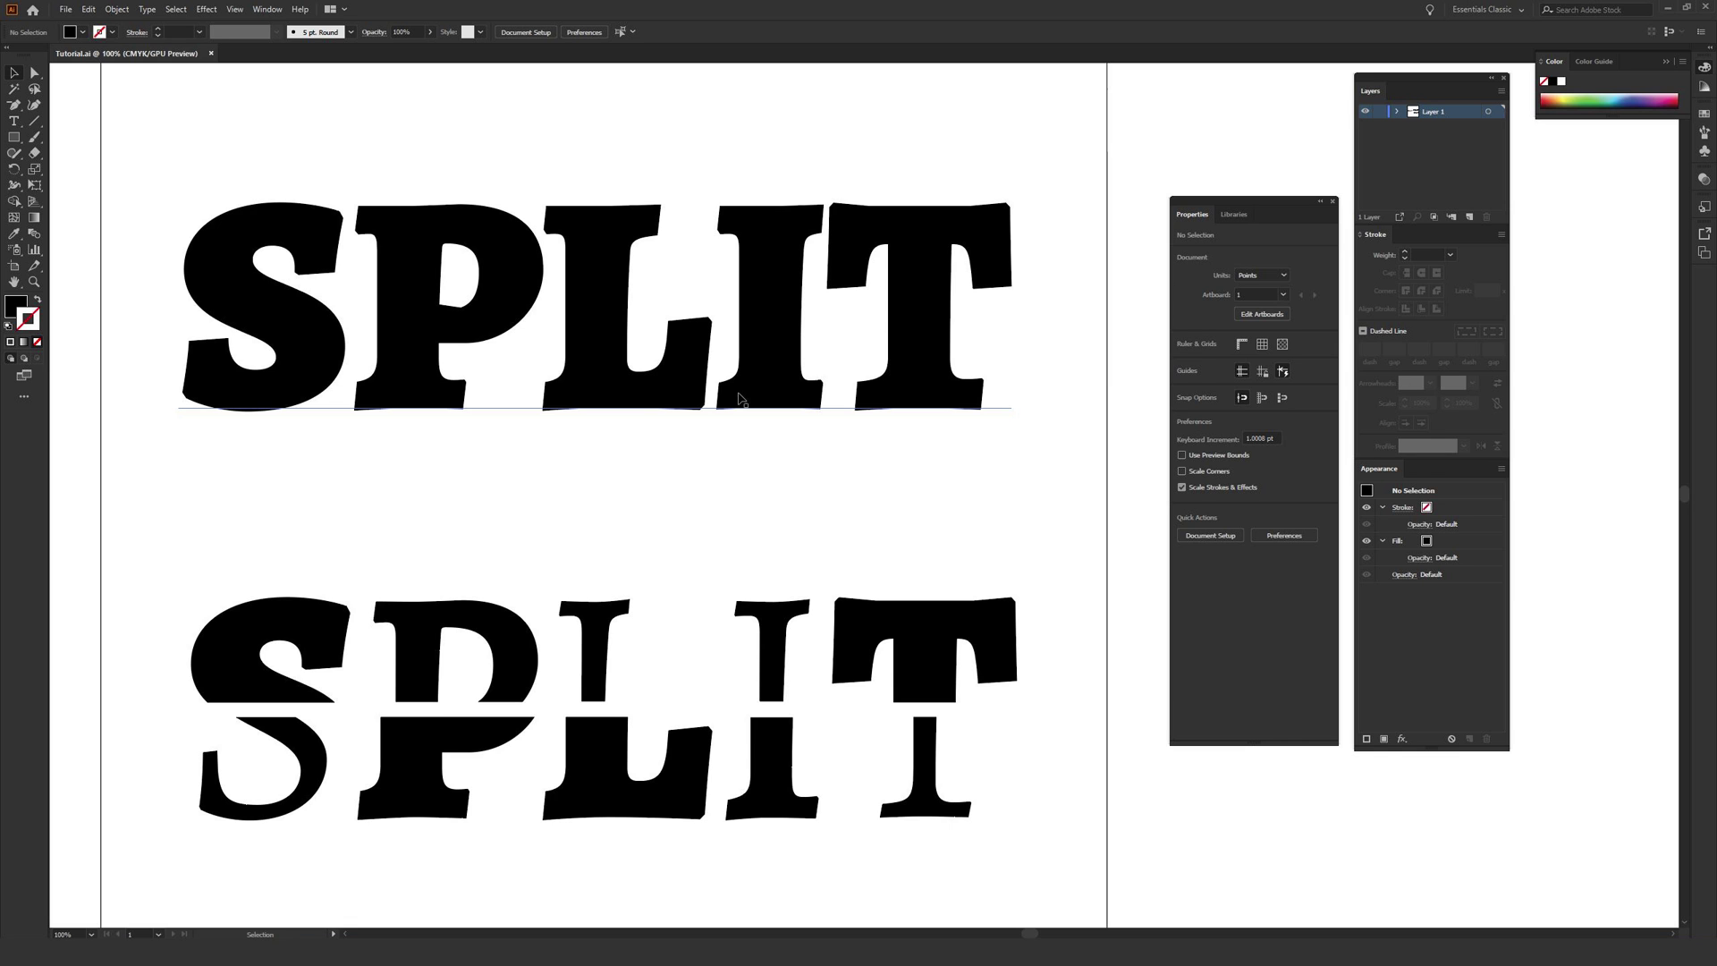
scroll(939, 414, "right", 6)
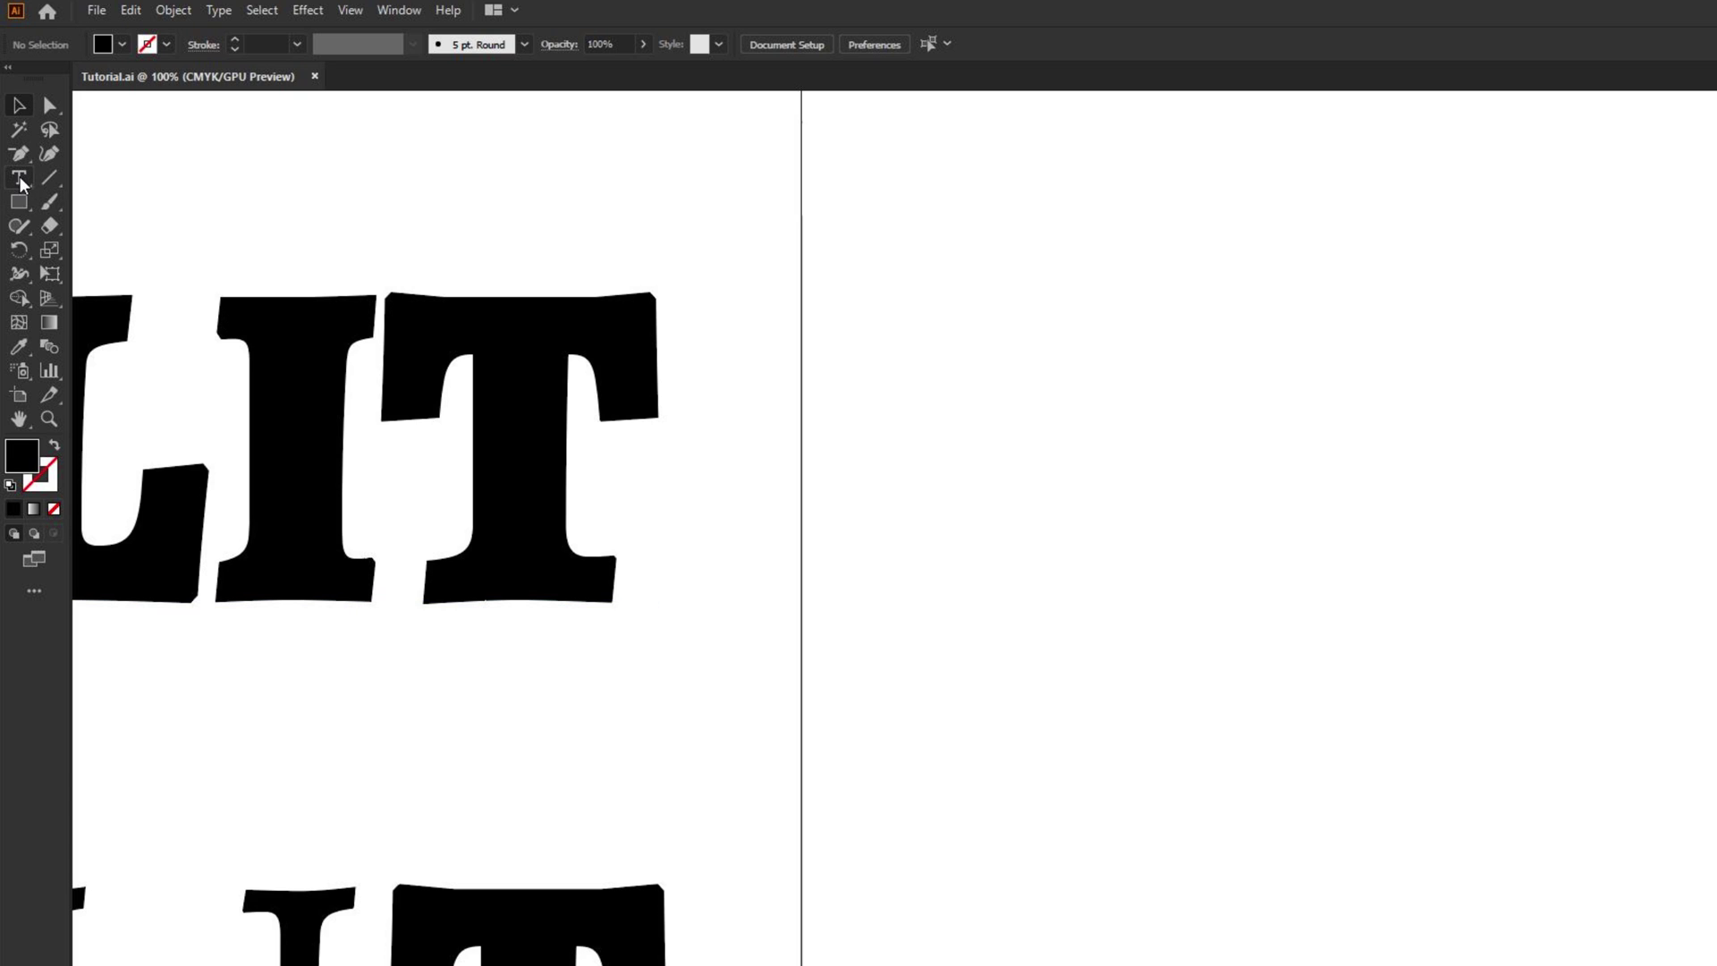
left_click(20, 179)
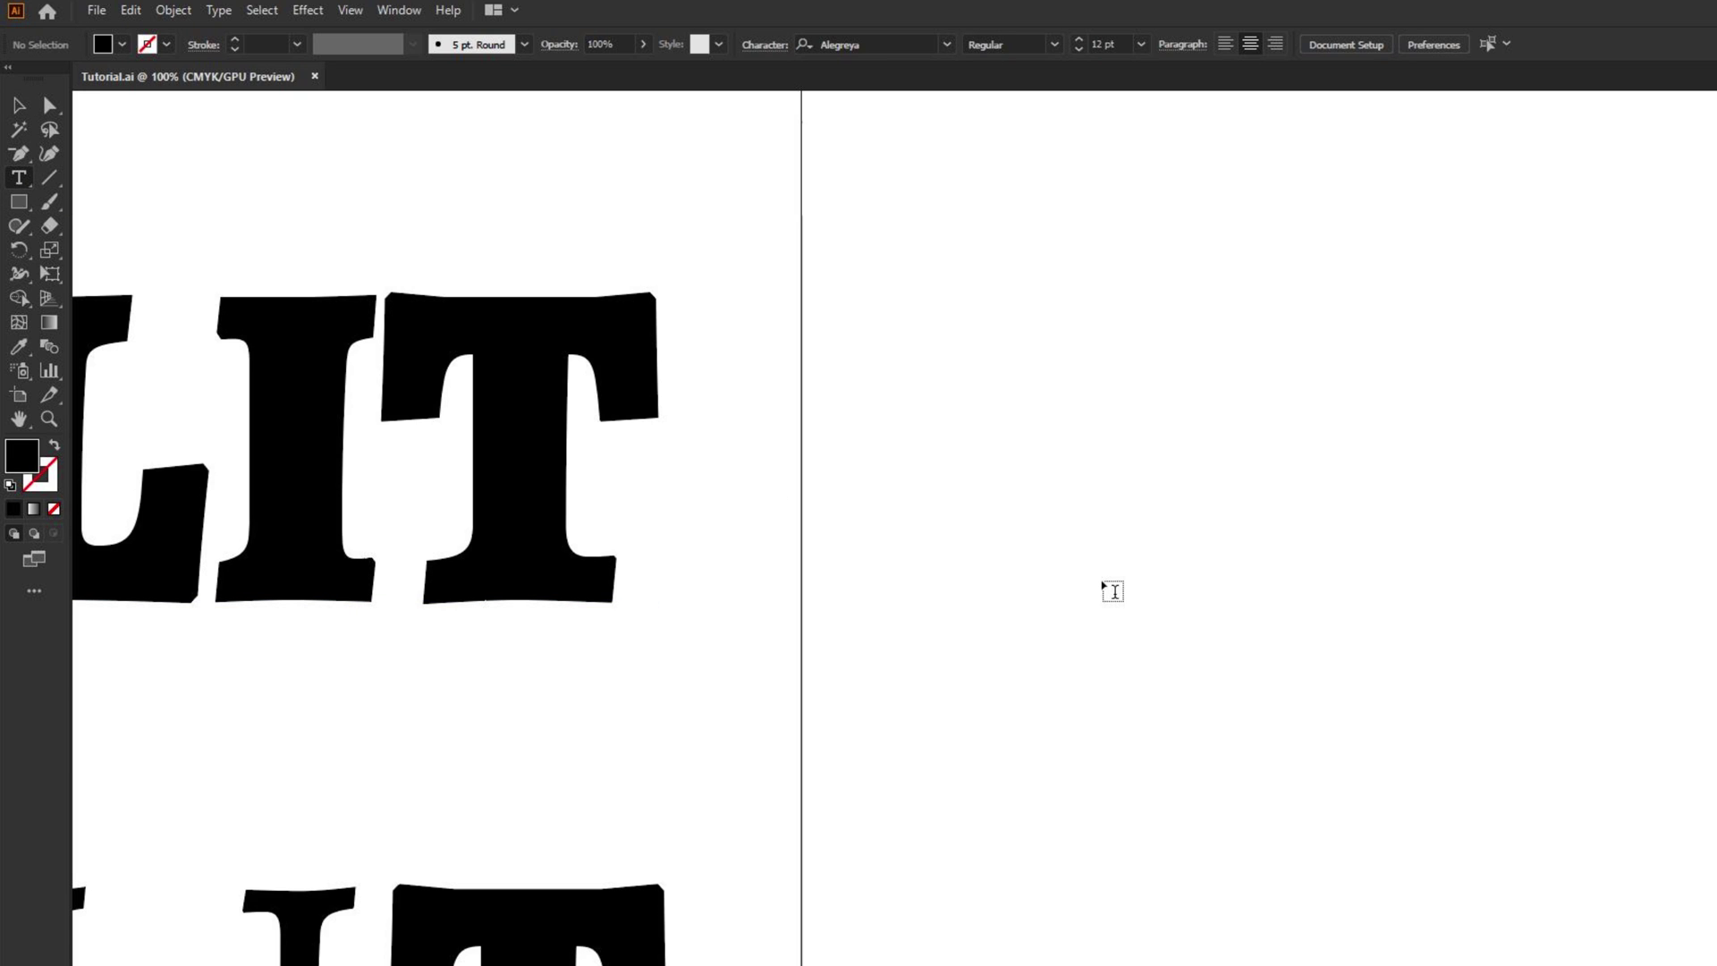
left_click(1109, 588)
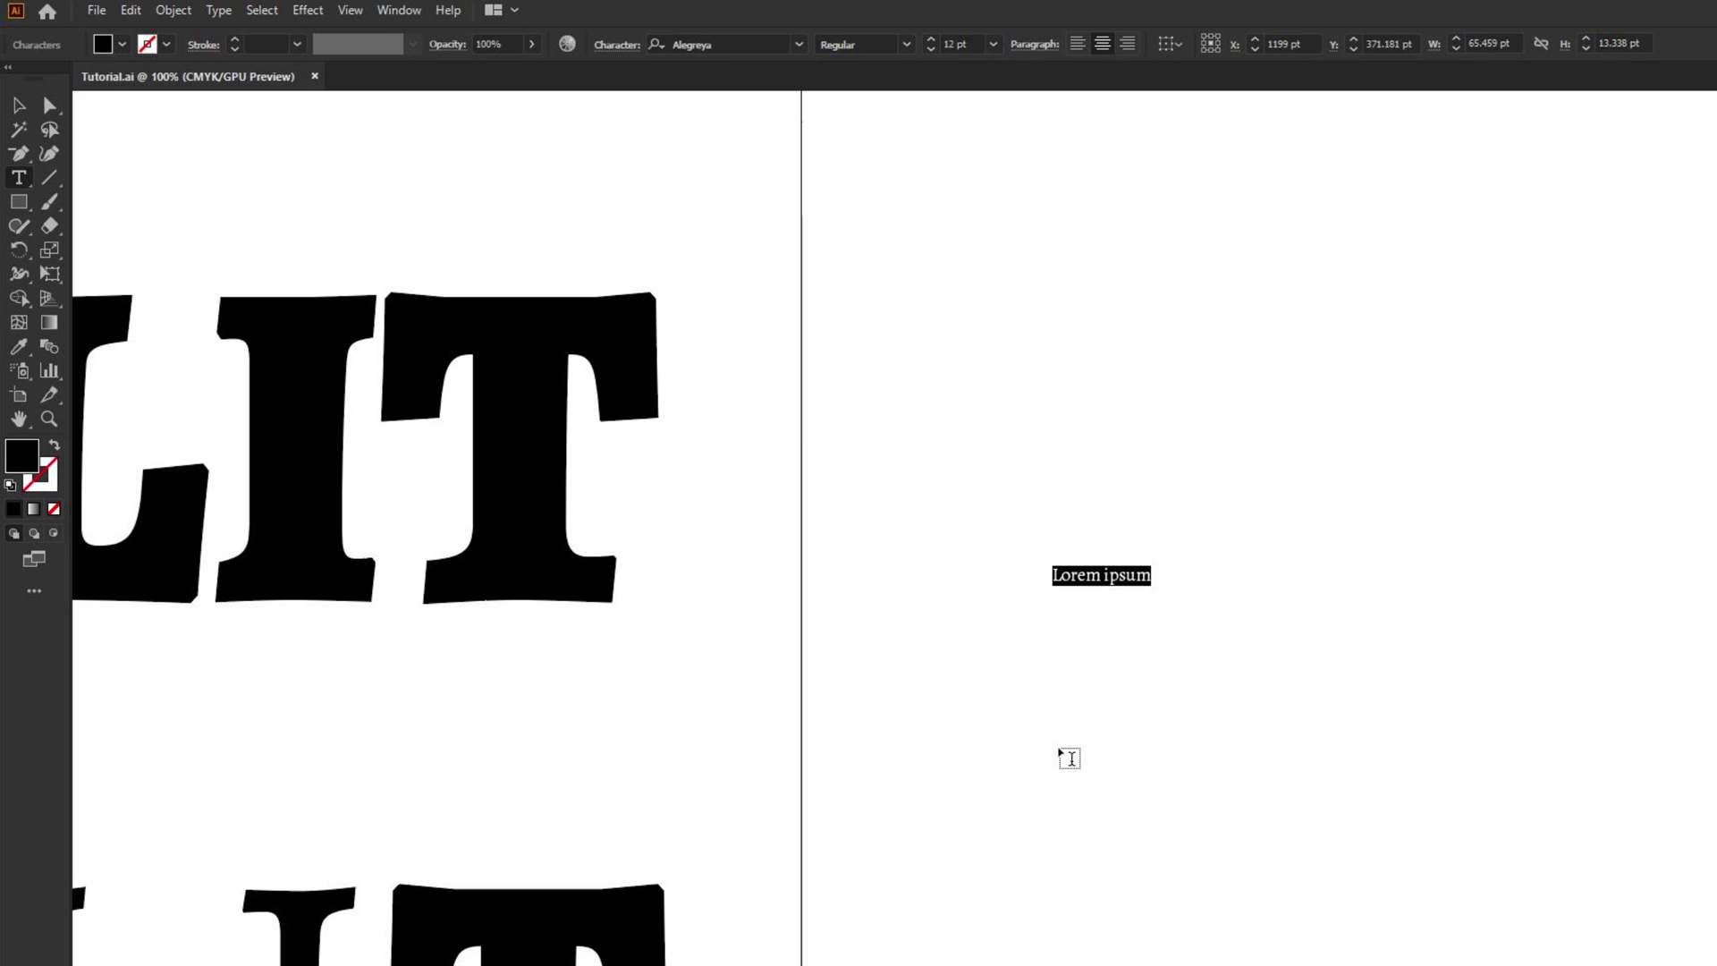
type("SPLIT")
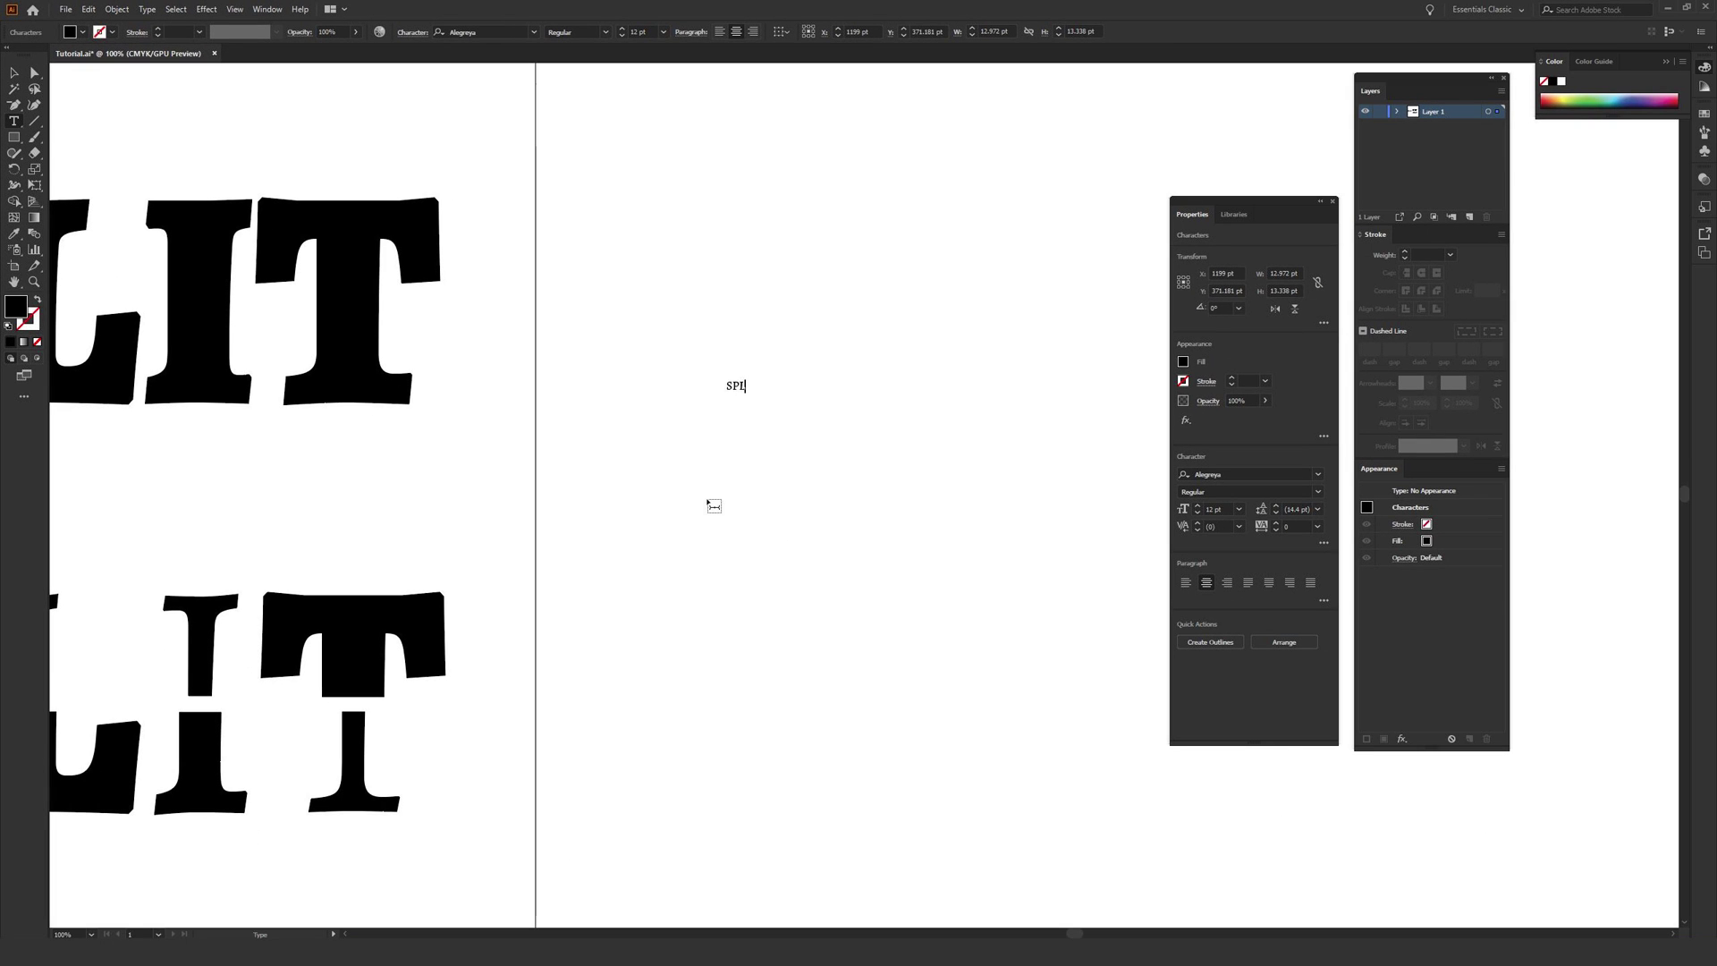
left_click(15, 74)
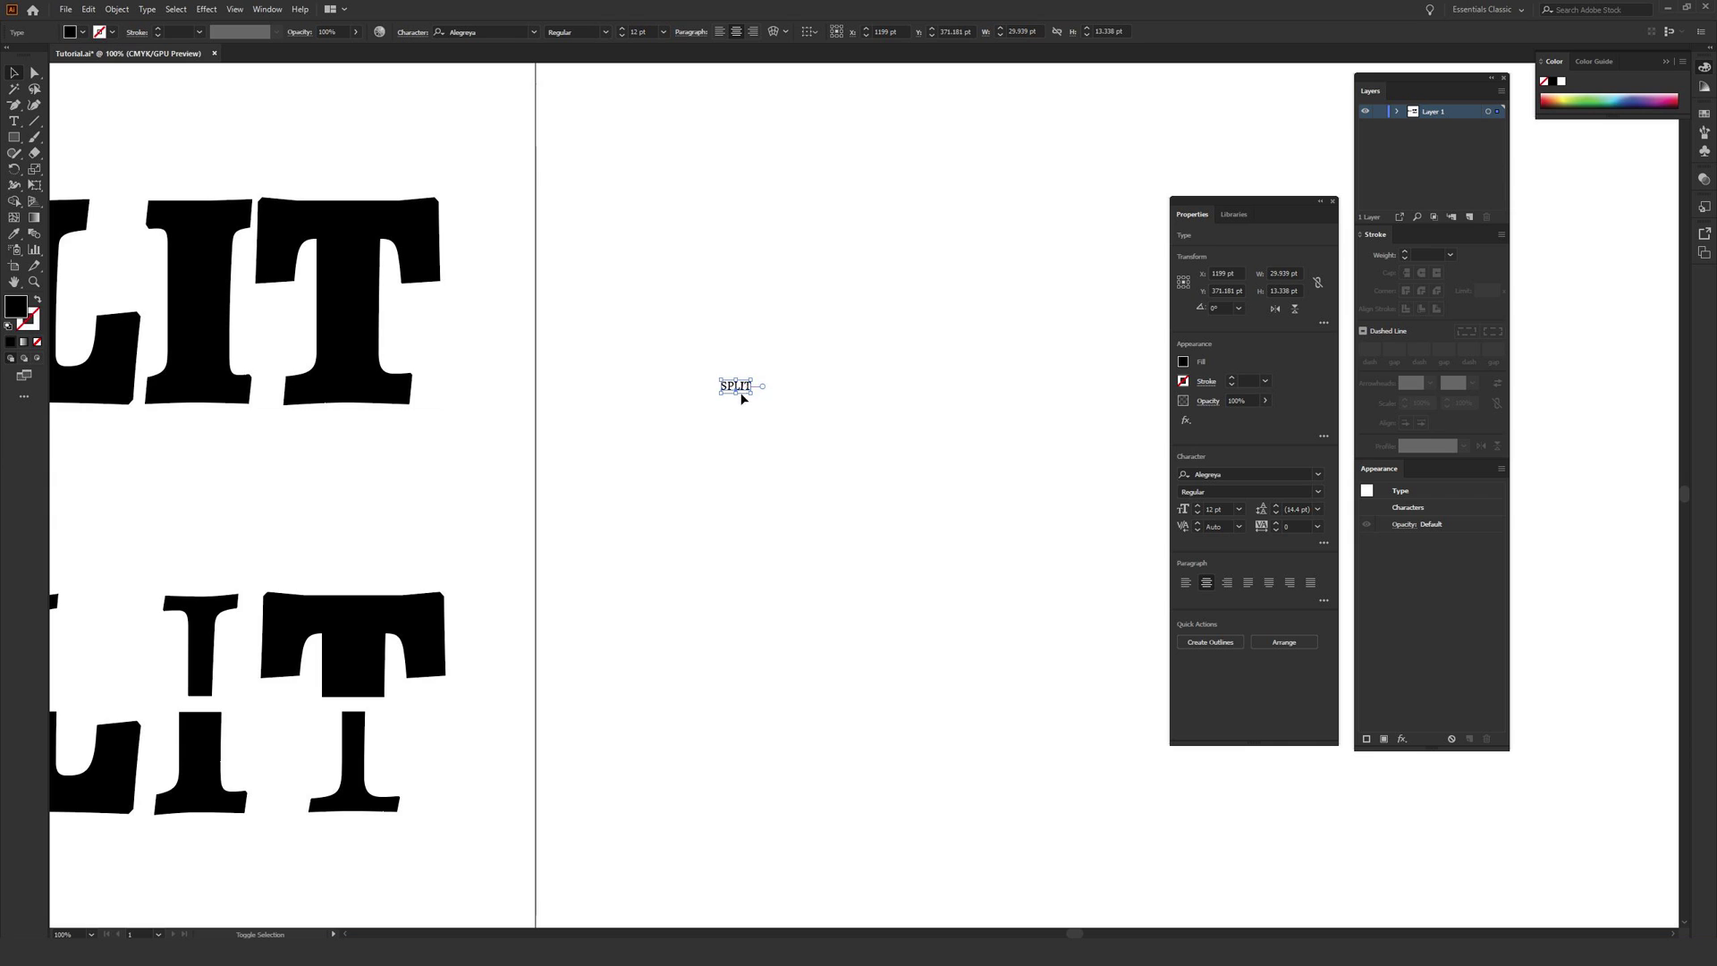
Enlarge the new SPLIT text to about 262 pt and position it near the upper right outside the artboard.
left_click_drag(753, 391, 1118, 557)
left_click_drag(960, 536, 714, 421)
left_click_drag(852, 418, 1016, 451)
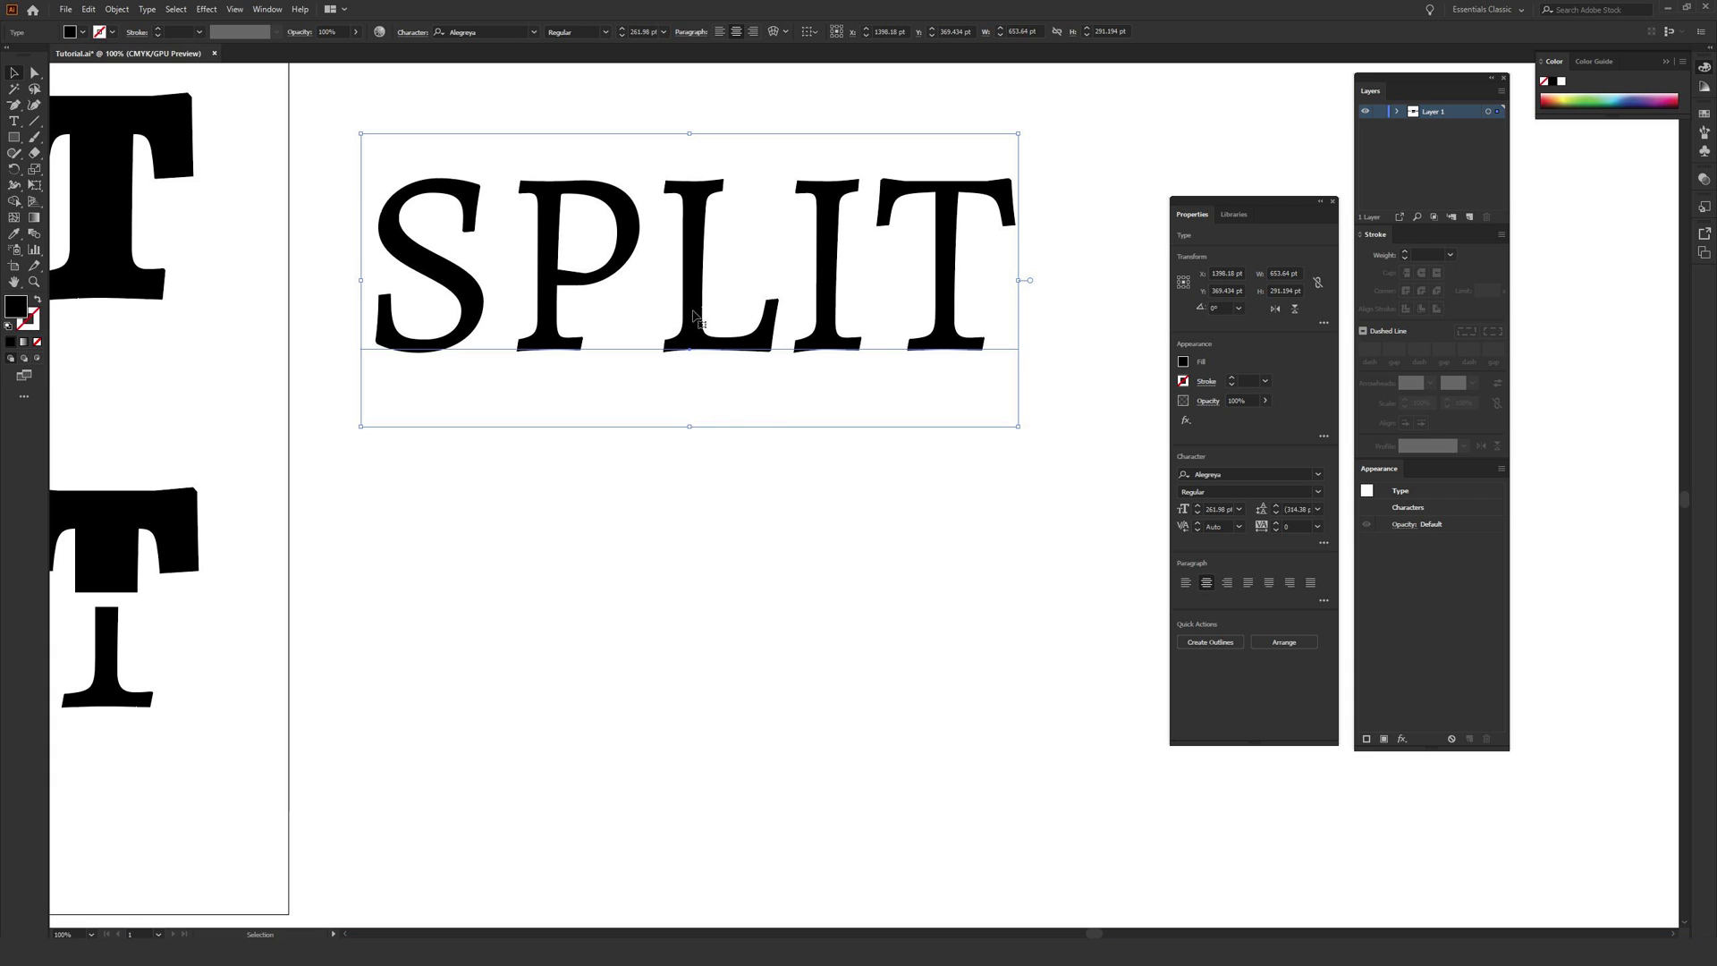
left_click_drag(543, 239, 611, 177)
left_click_drag(797, 238, 729, 301)
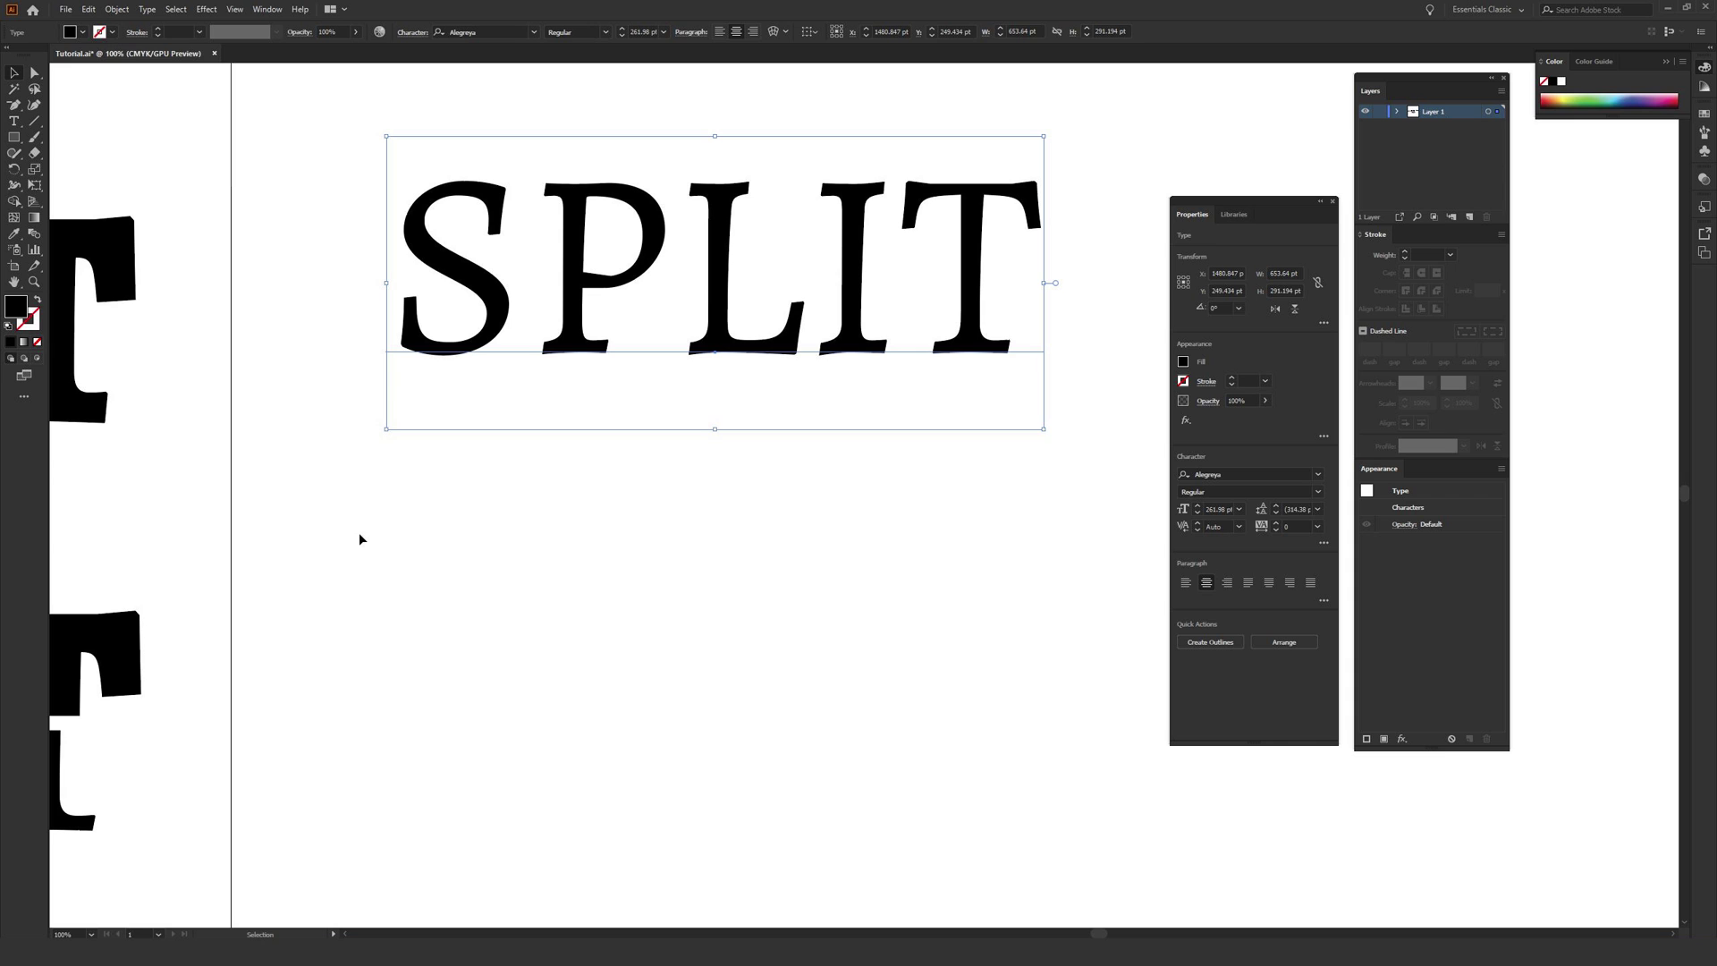
Examine the separate upper and lower letter pieces of the S and P in the finished split lettering.
left_click(241, 613)
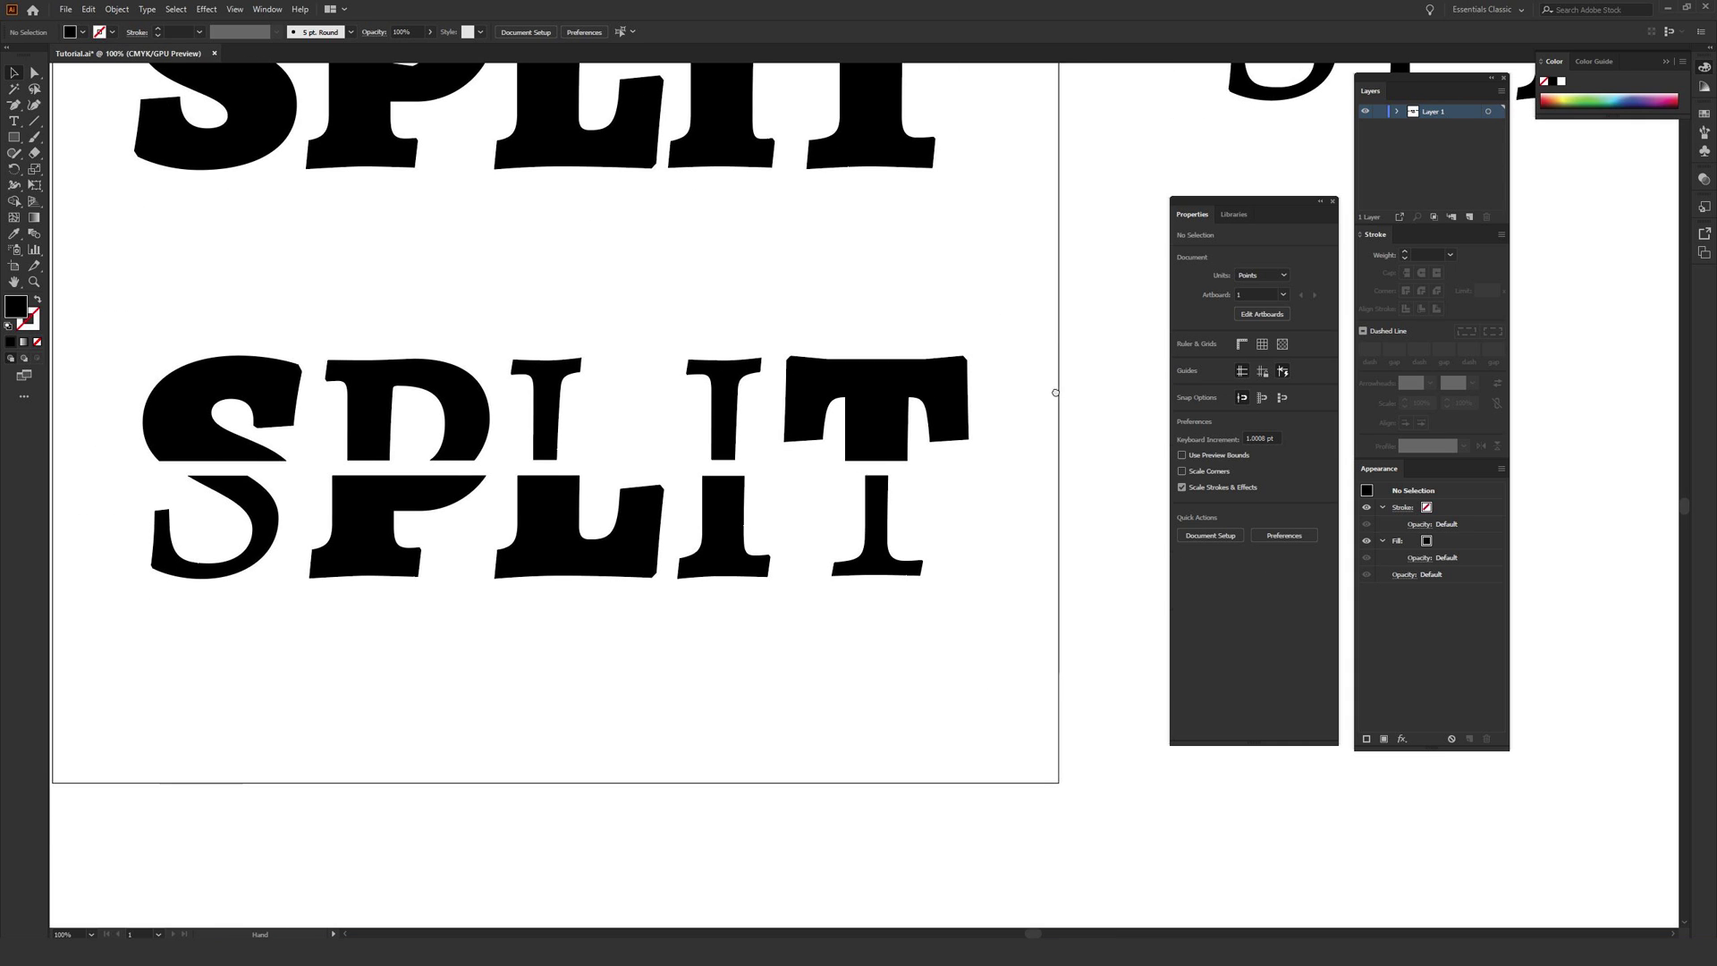
left_click_drag(888, 385, 947, 399)
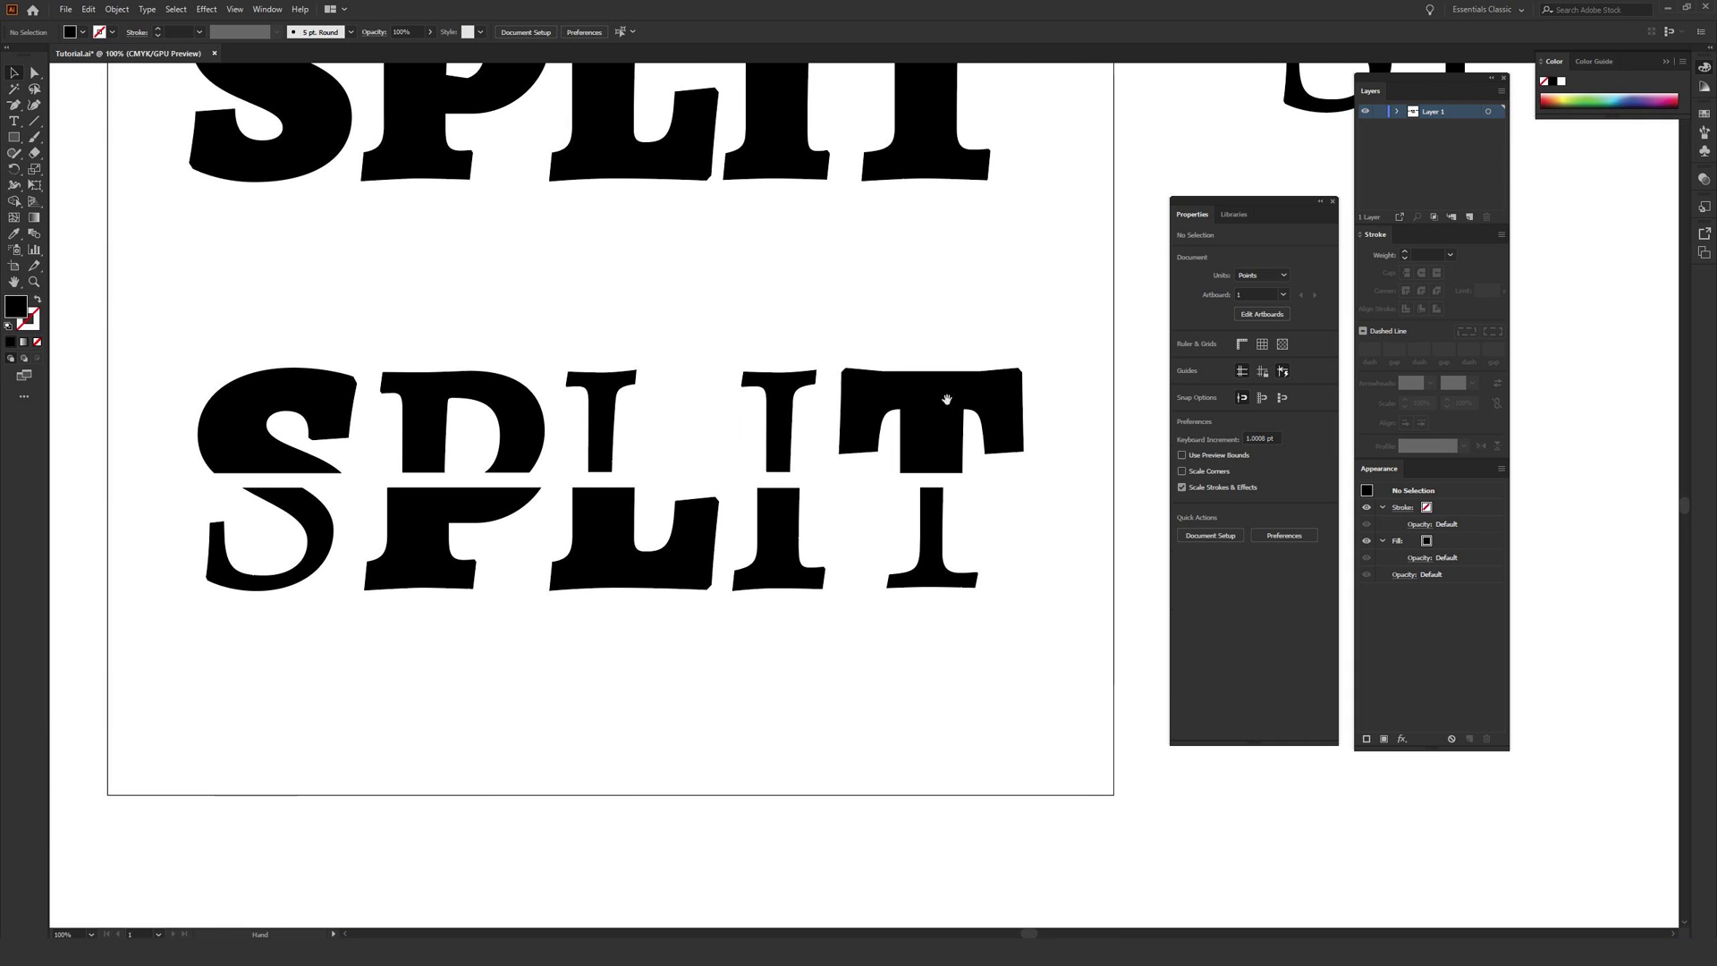
left_click(304, 414)
left_click(308, 517)
left_click(420, 438)
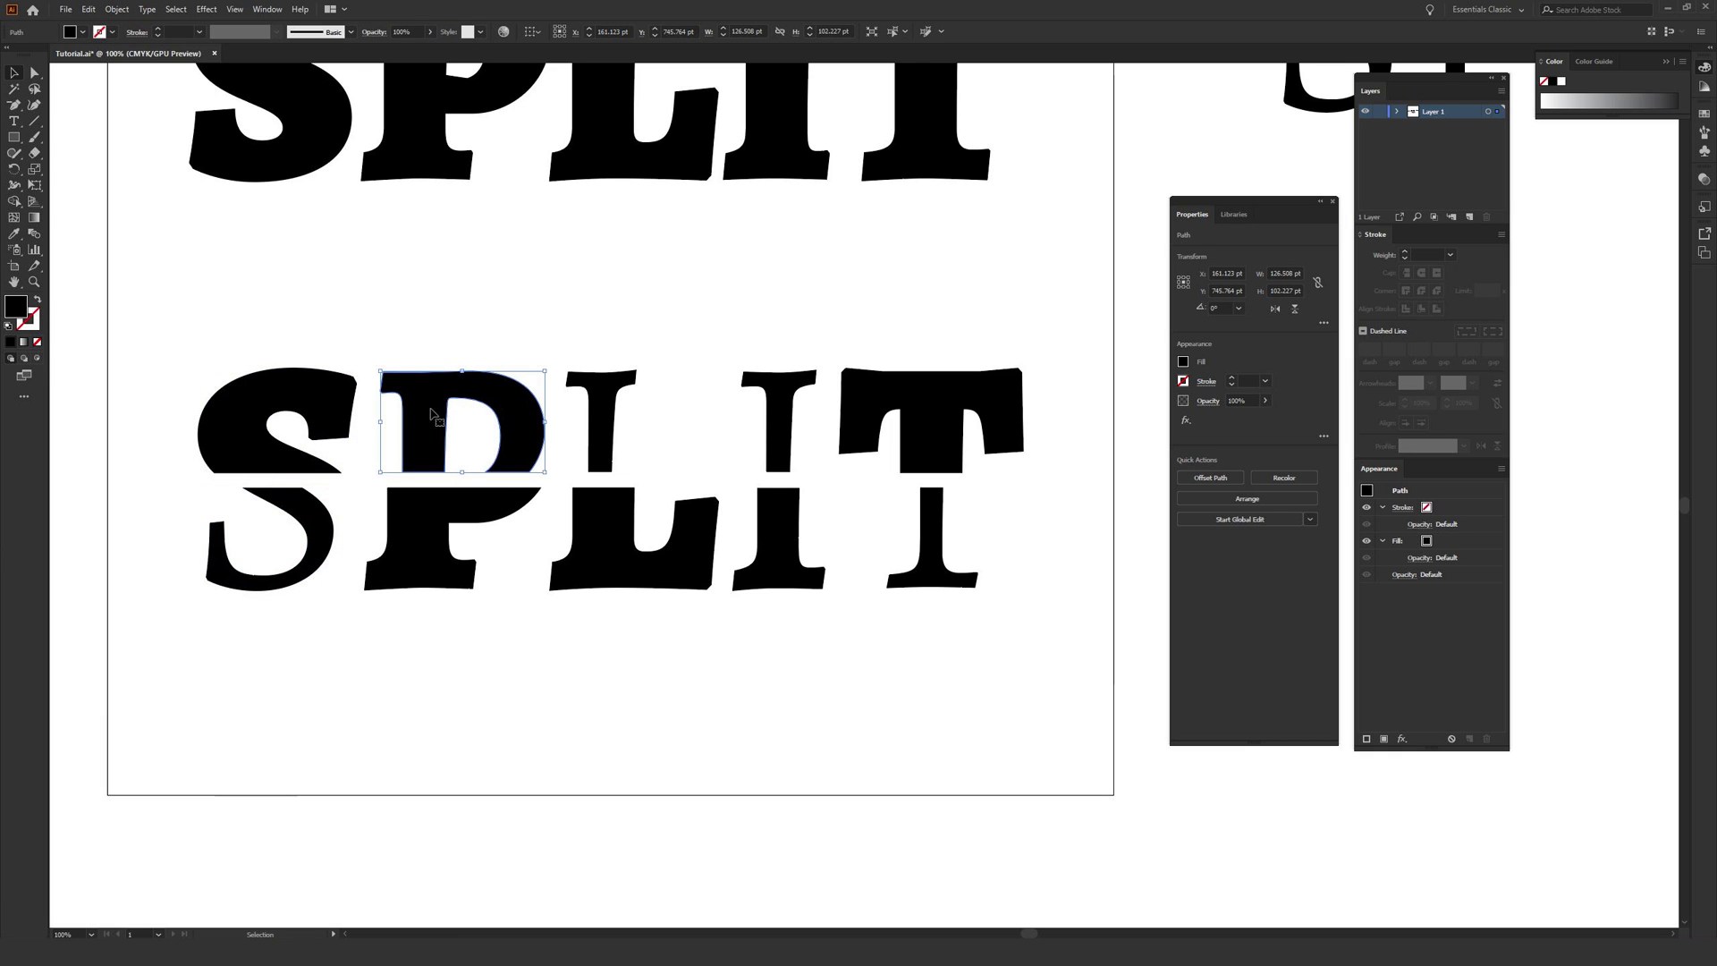
left_click(969, 265)
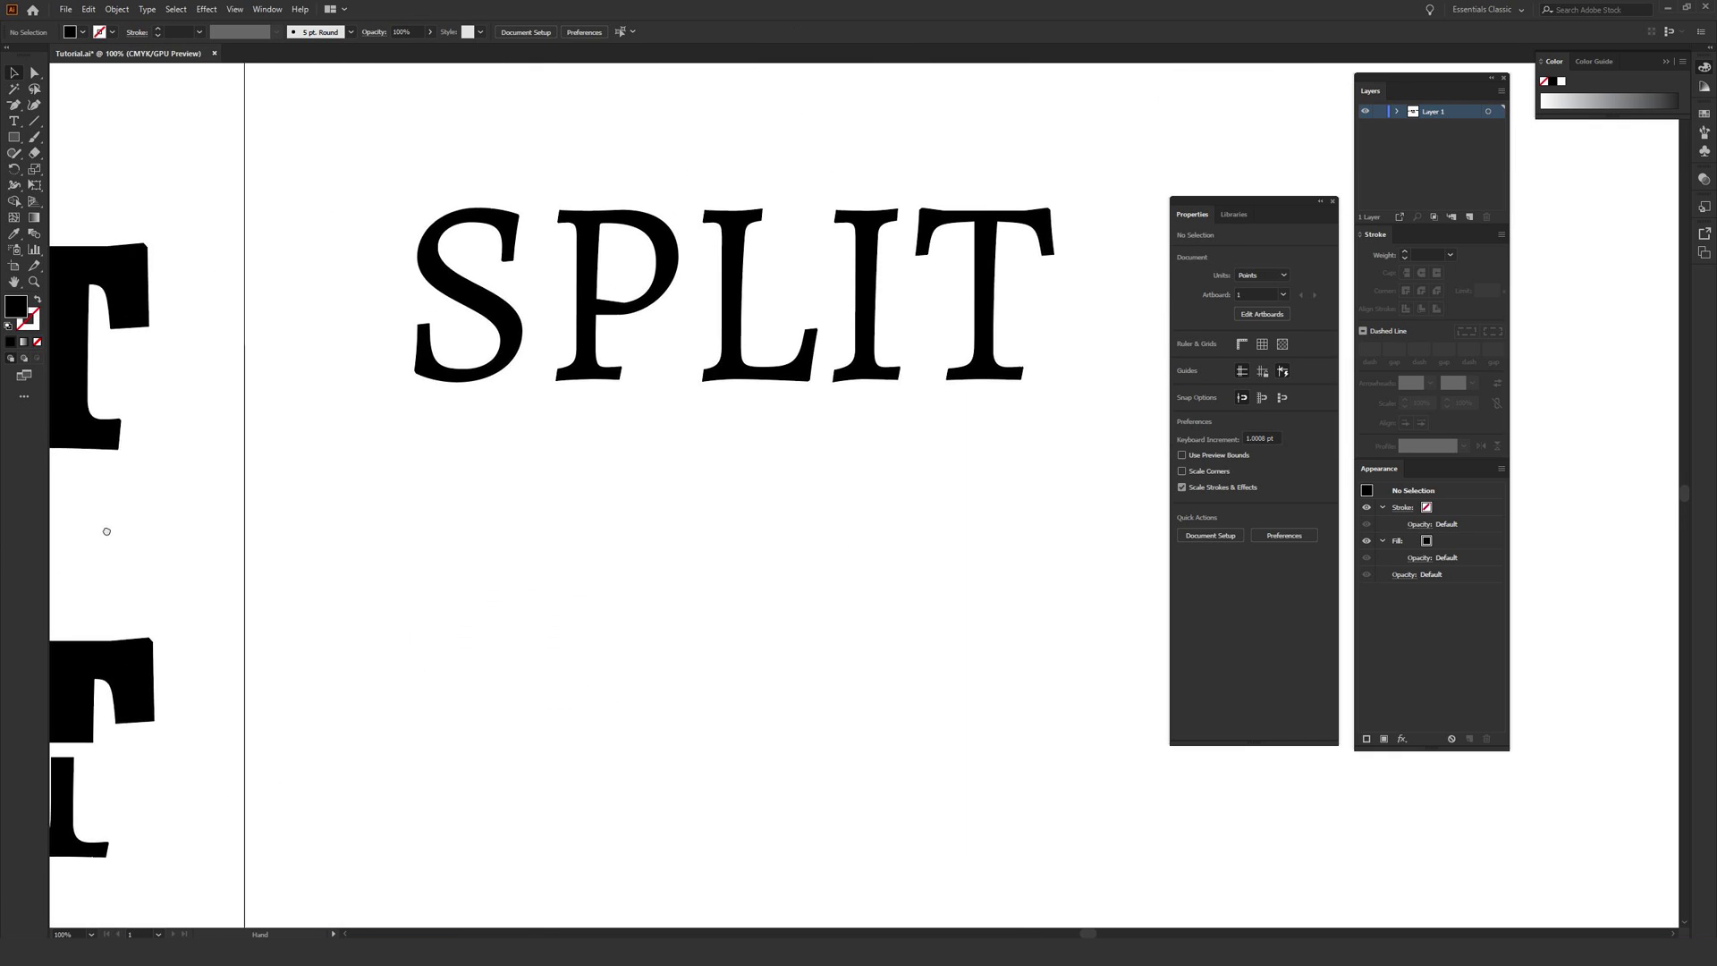
Duplicate the new SPLIT text twice straight down to form a column of three copies.
left_click_drag(106, 532, 45, 509)
left_click(672, 278)
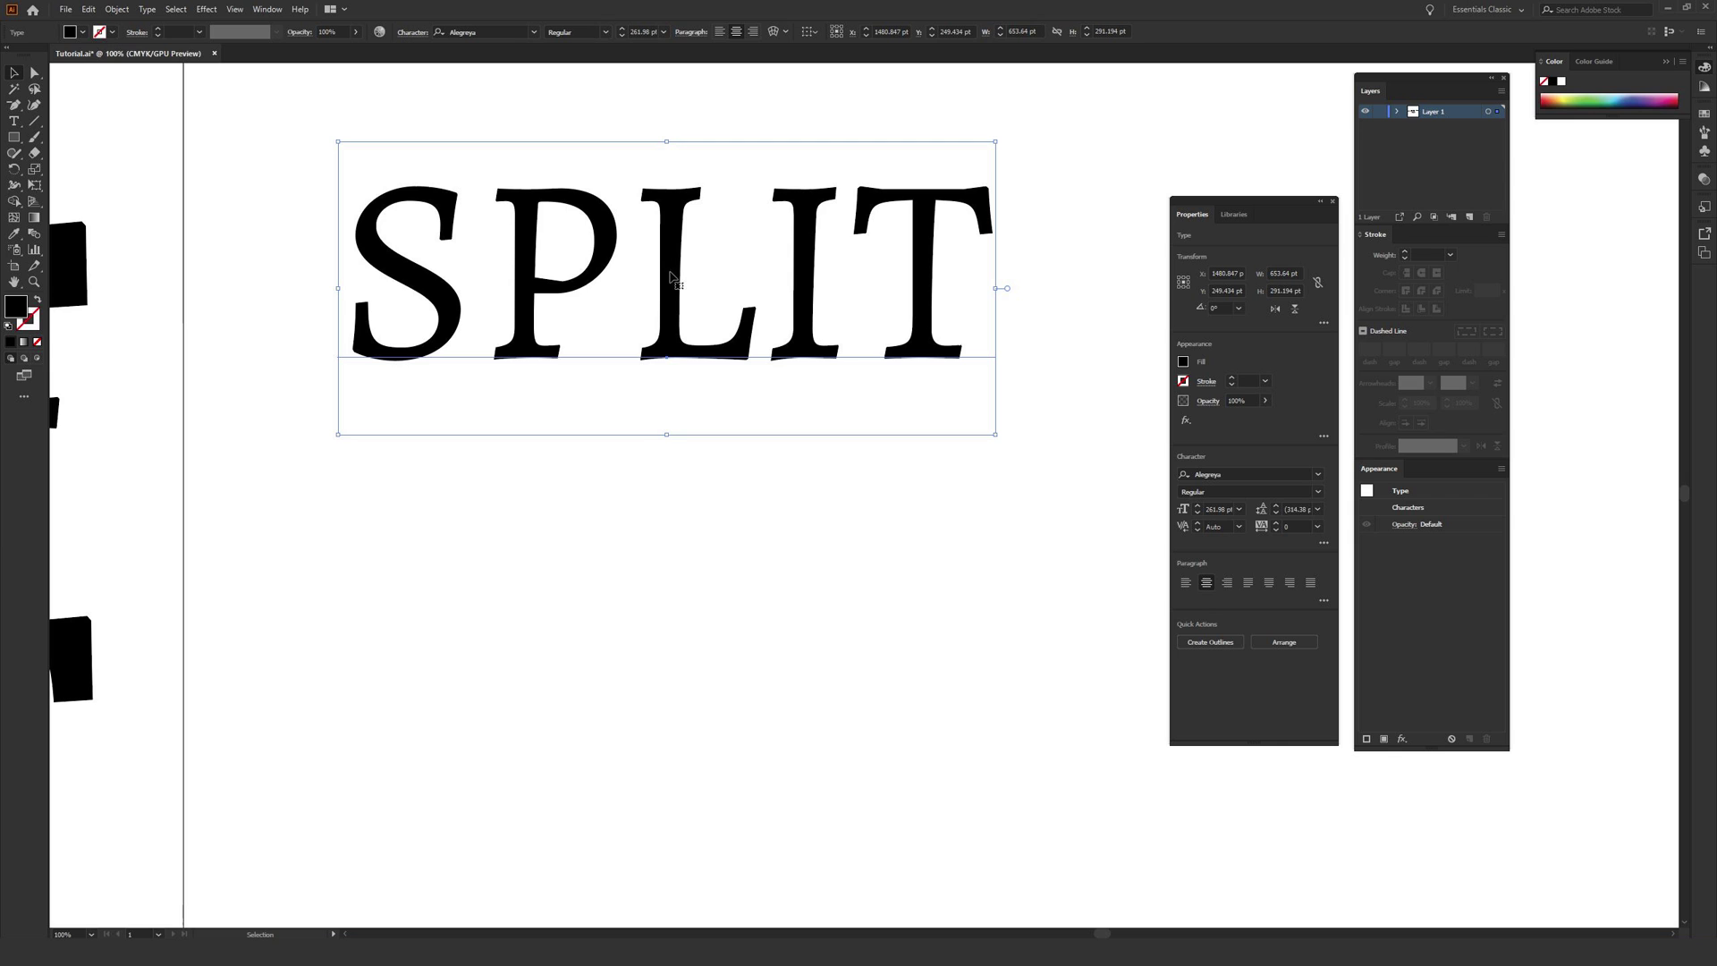
left_click_drag(669, 275, 668, 521)
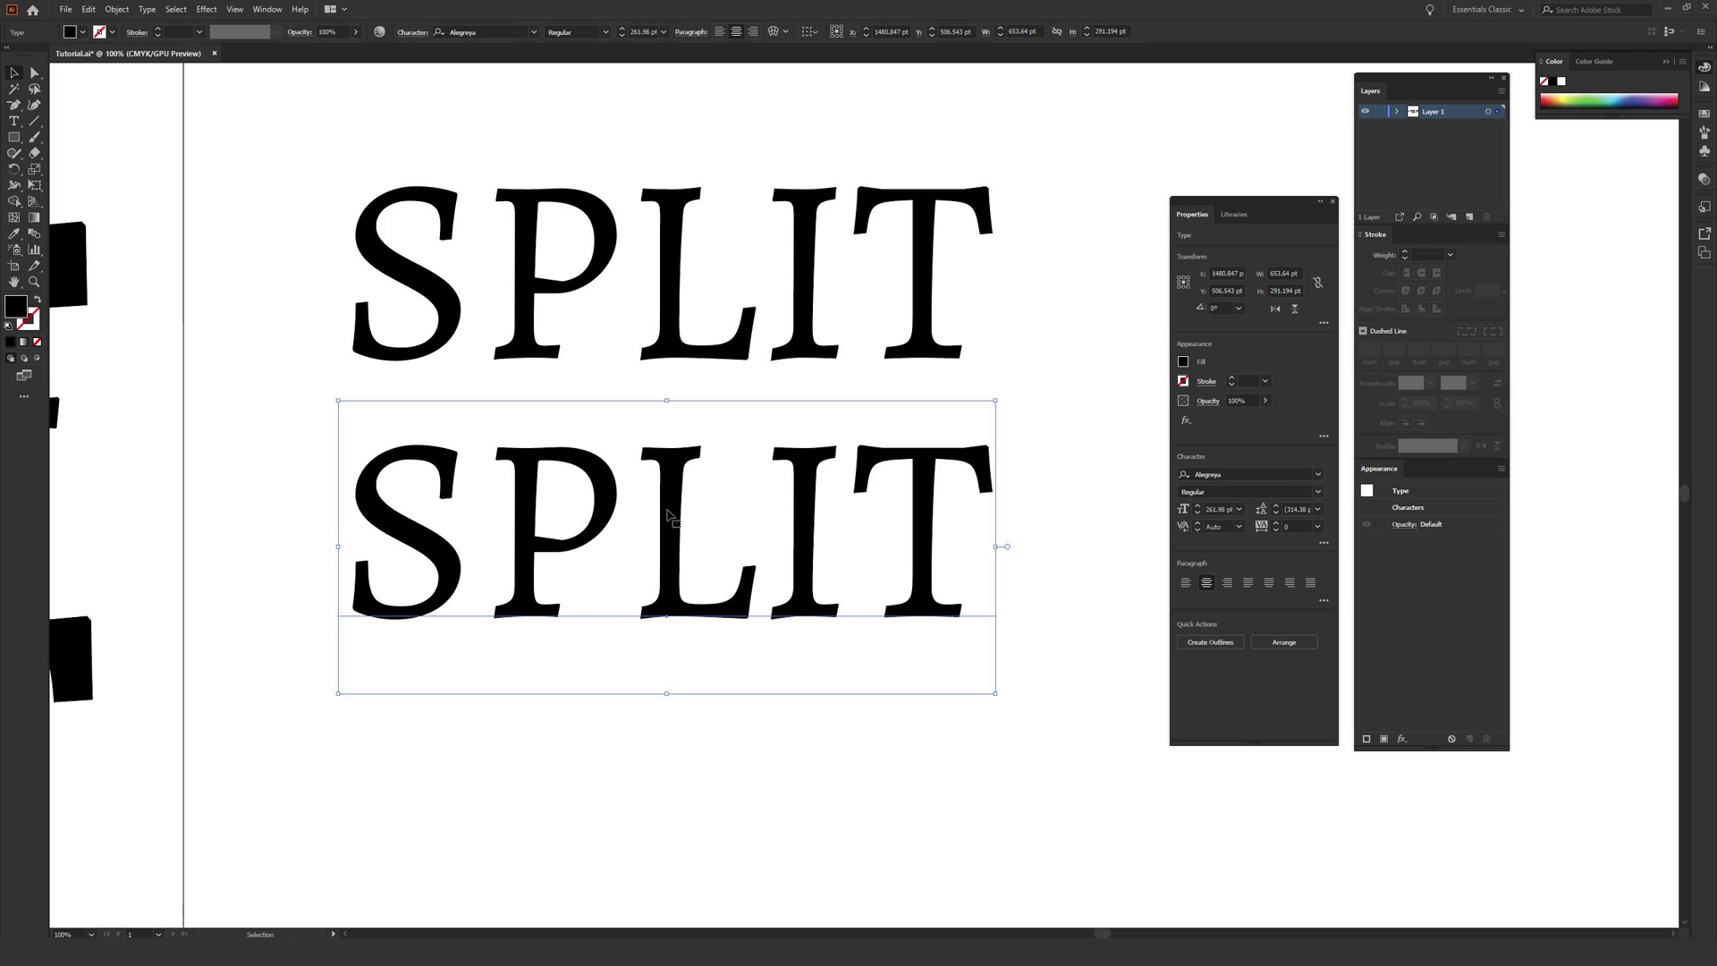
scroll(680, 483, "down", 4)
scroll(680, 483, "left", 1)
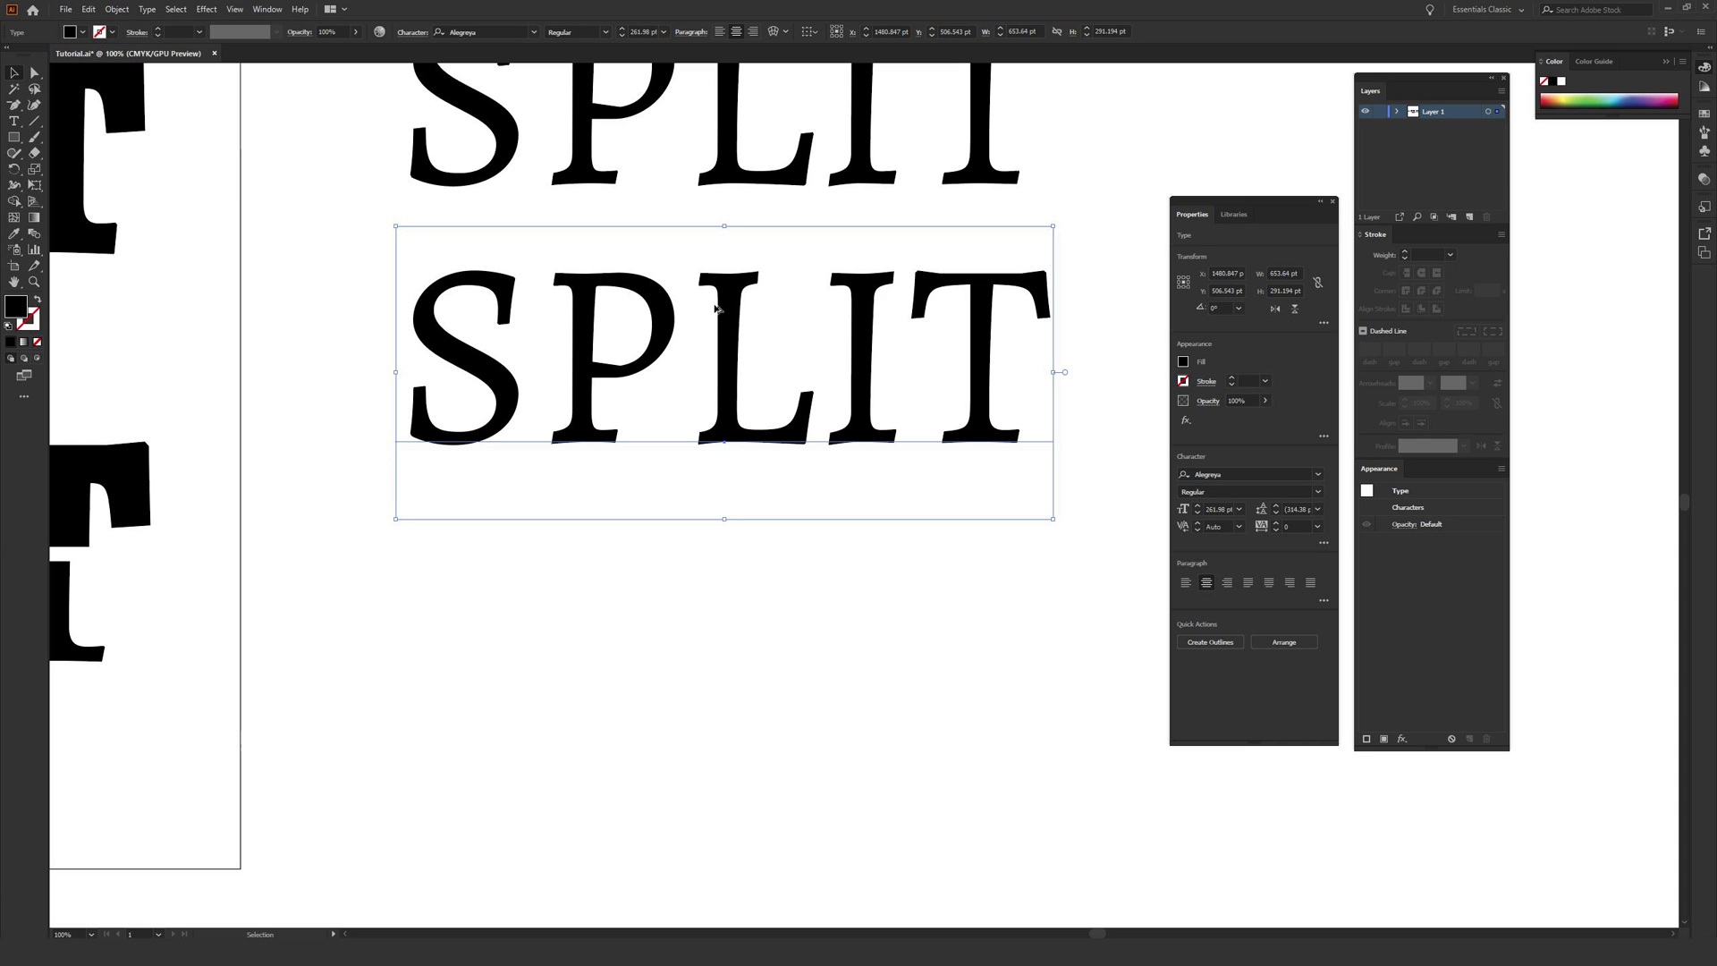
left_click_drag(728, 327, 727, 617)
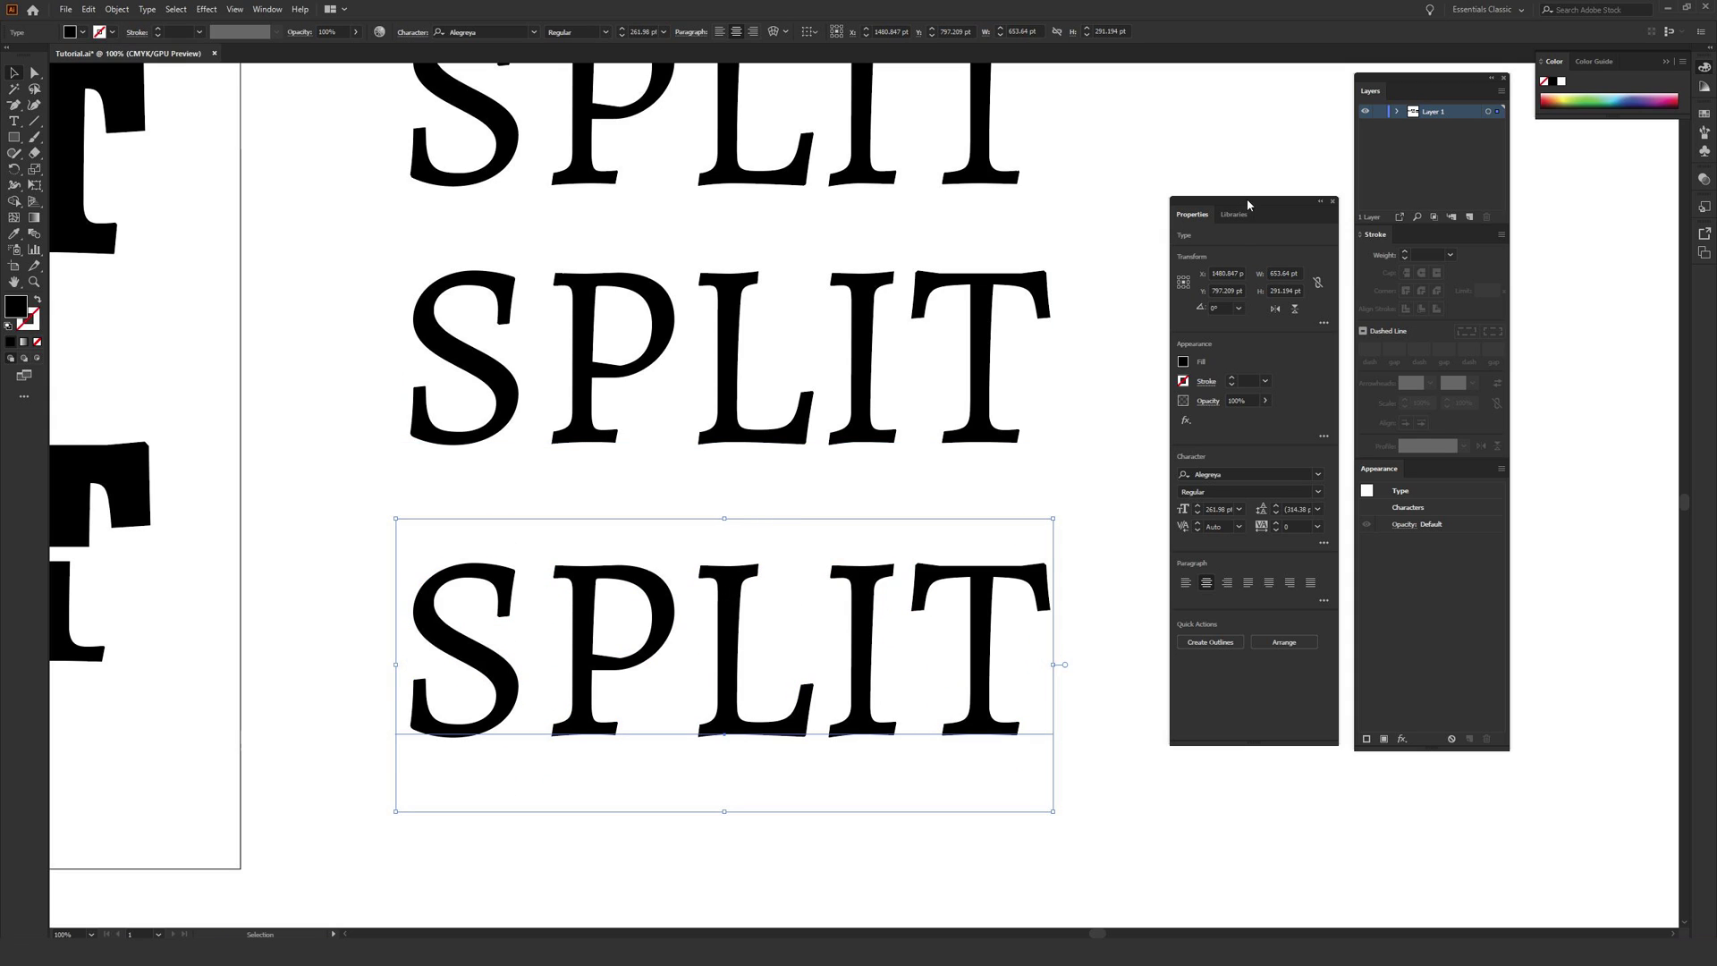
Set the middle SPLIT text in the column to the Bold font style.
left_click_drag(1249, 201, 1214, 195)
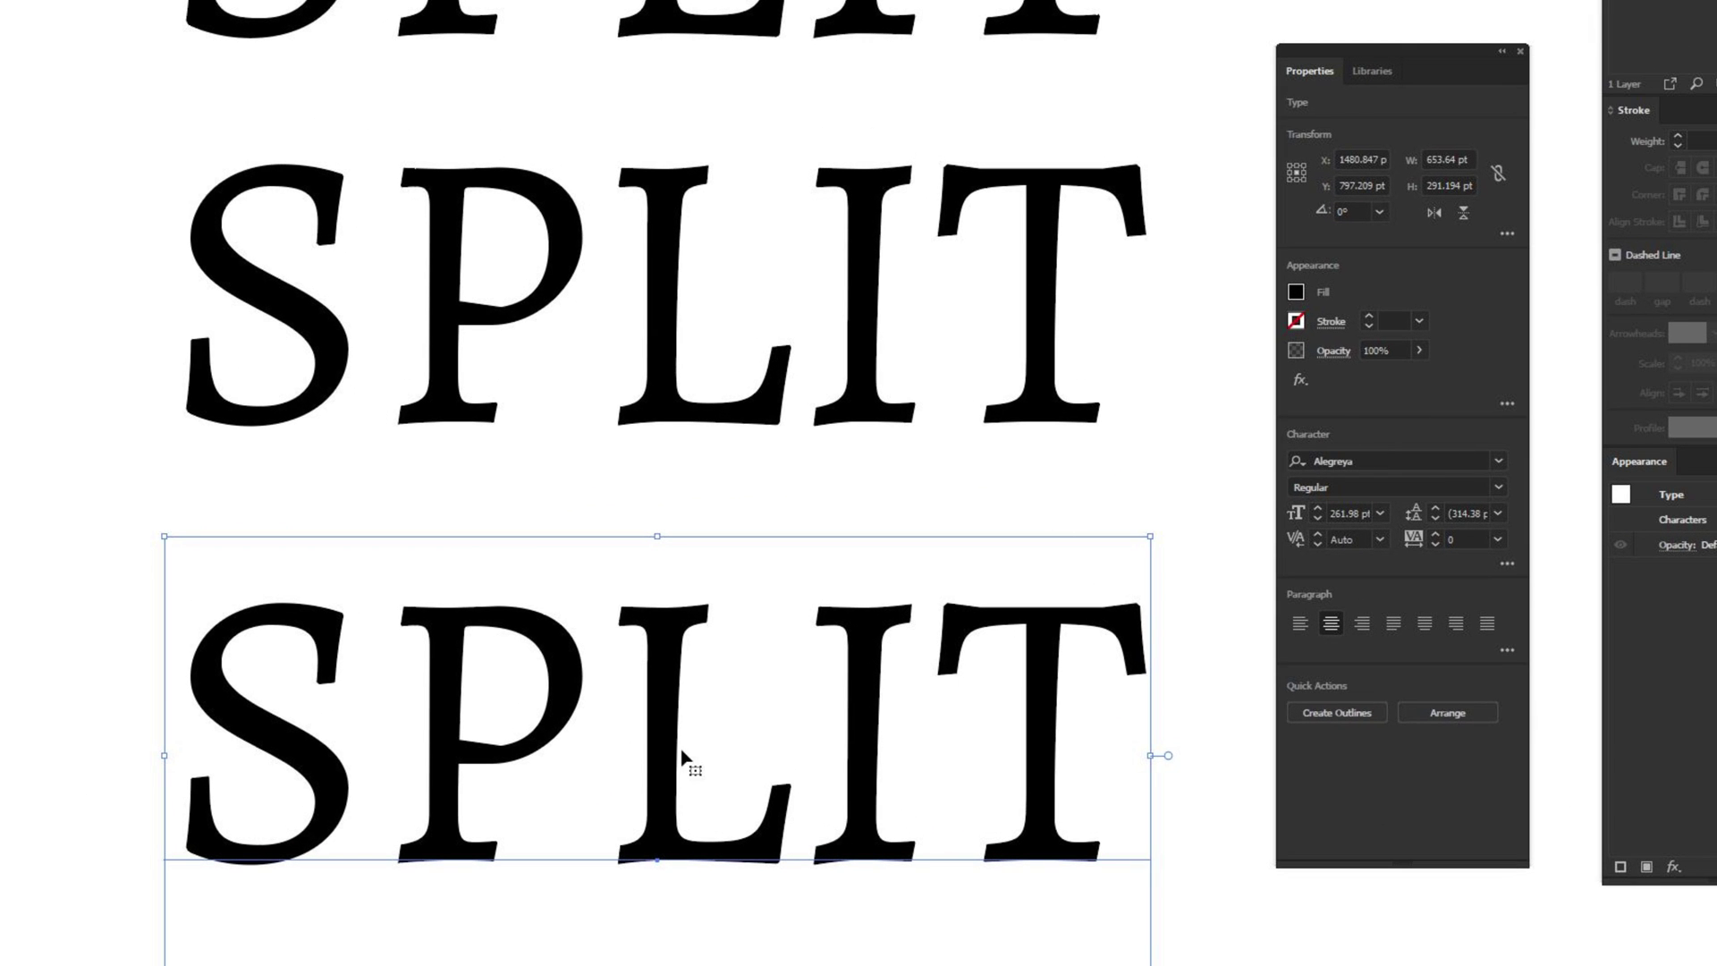
left_click(1326, 487)
left_click(1499, 486)
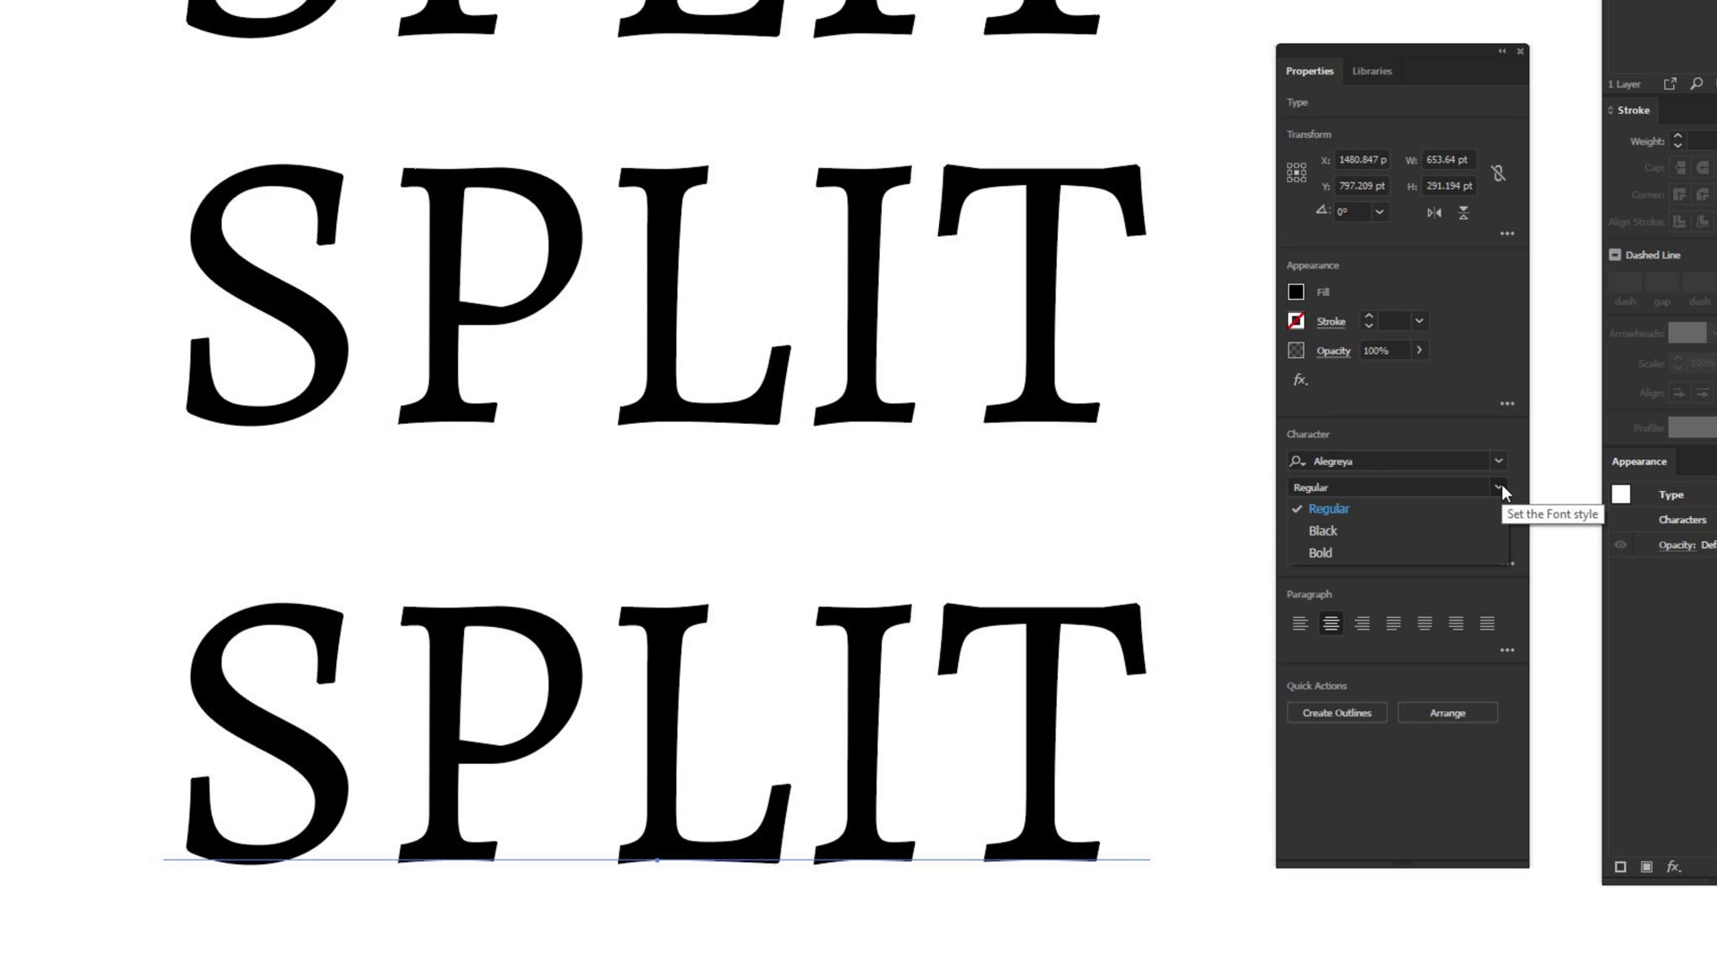
left_click(952, 353)
left_click(876, 345)
left_click(1500, 487)
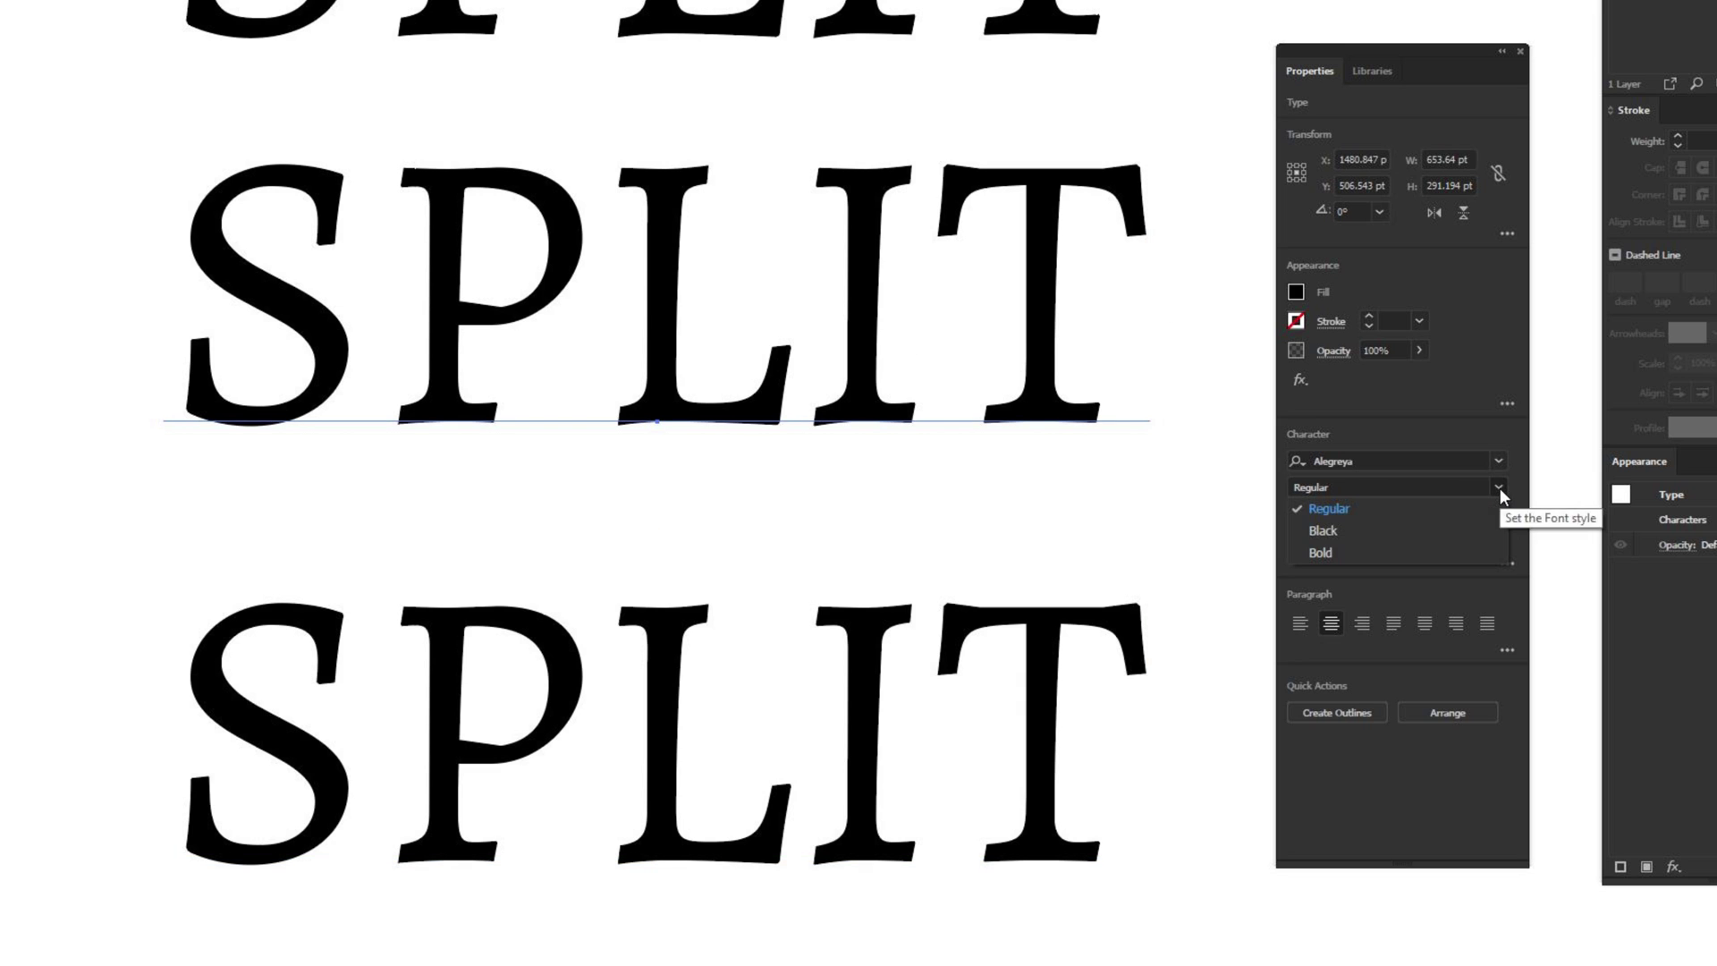
left_click(1346, 554)
left_click(1217, 376)
Set the top SPLIT text in the column to the Black font style.
scroll(1216, 376, "up", 5)
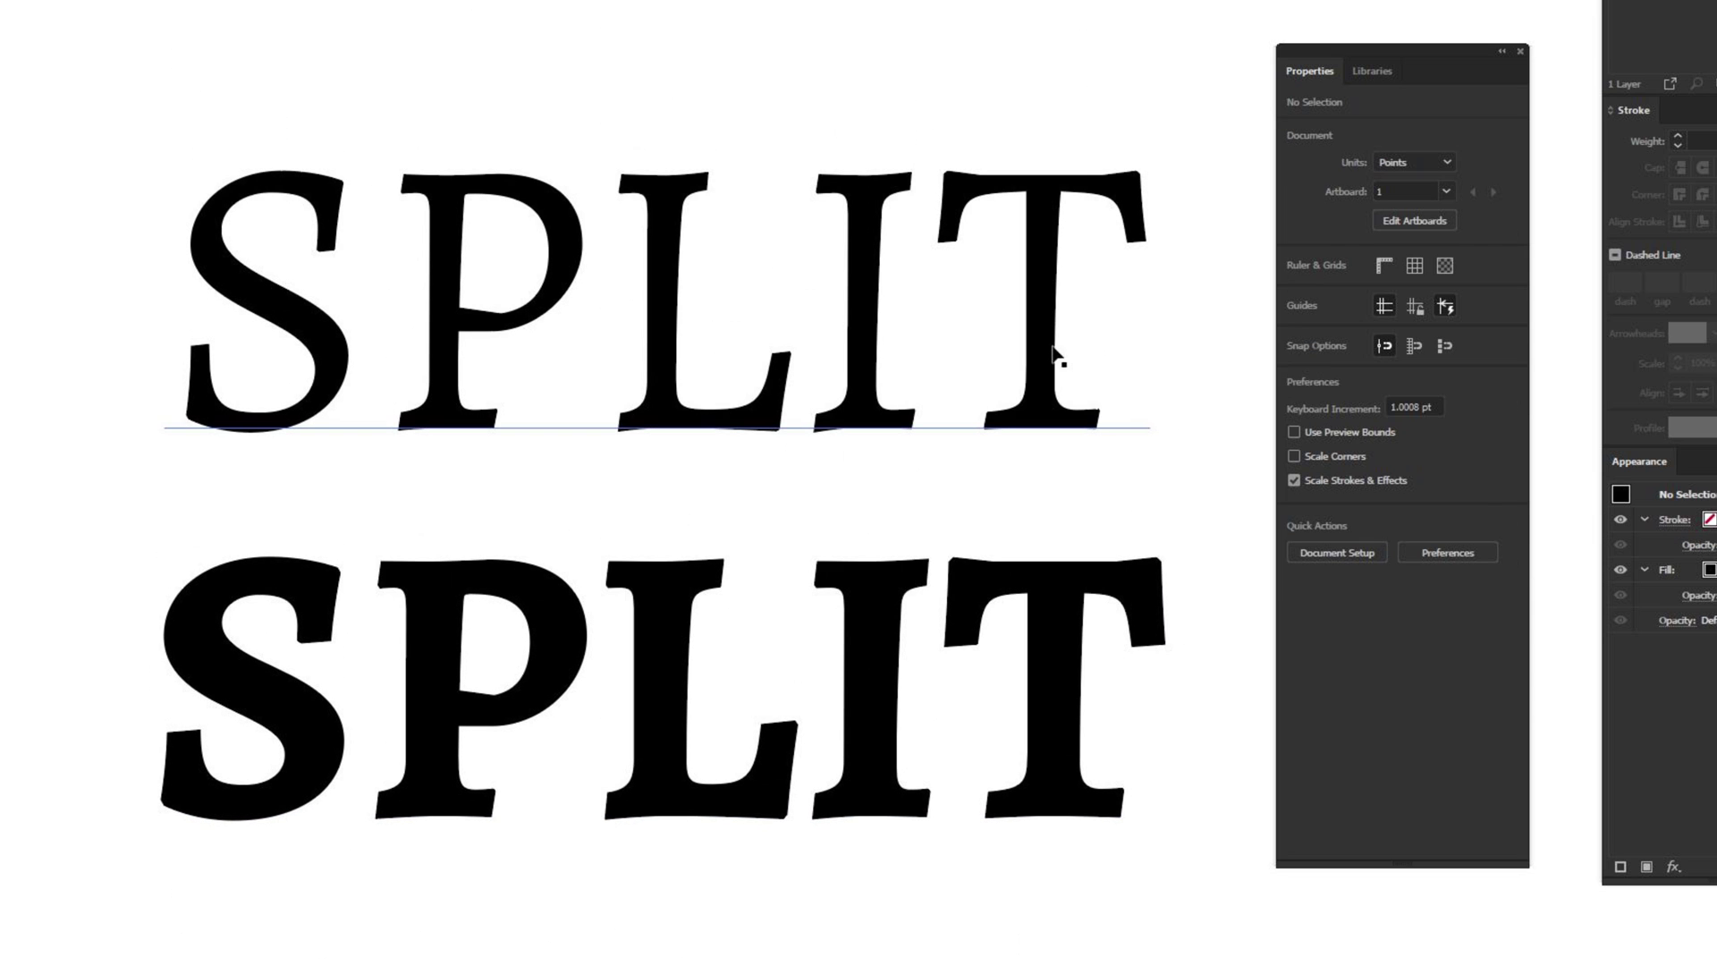
left_click(1092, 368)
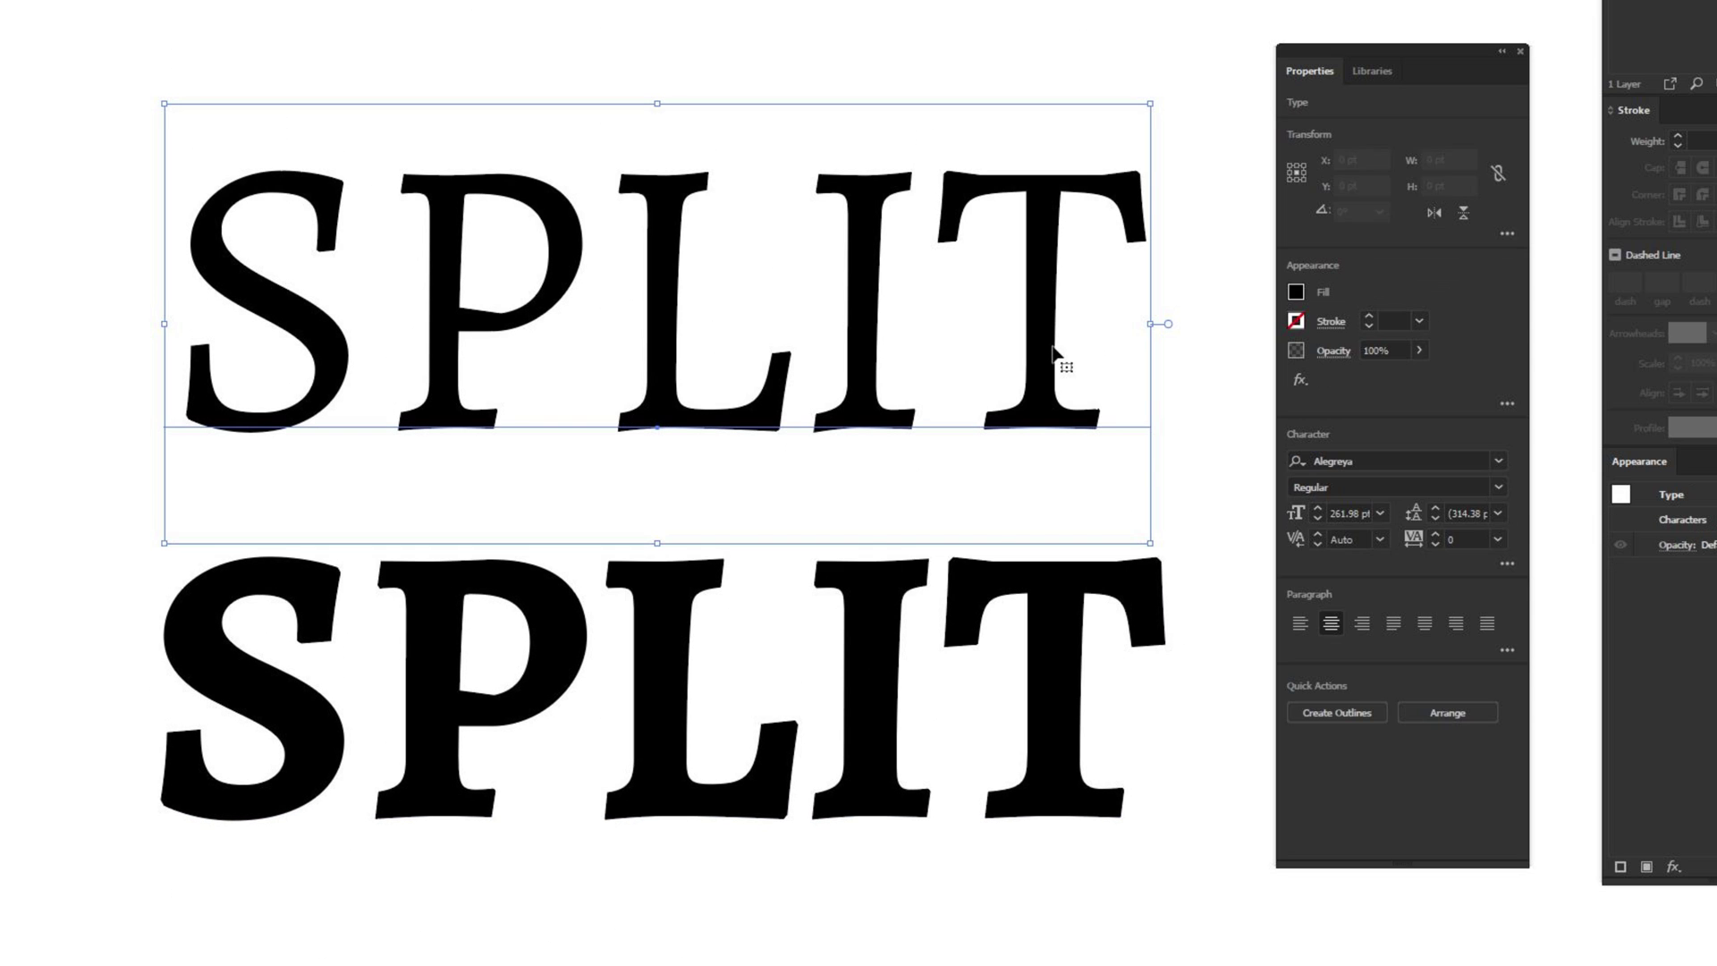
left_click(1500, 486)
left_click(1341, 531)
left_click(829, 21)
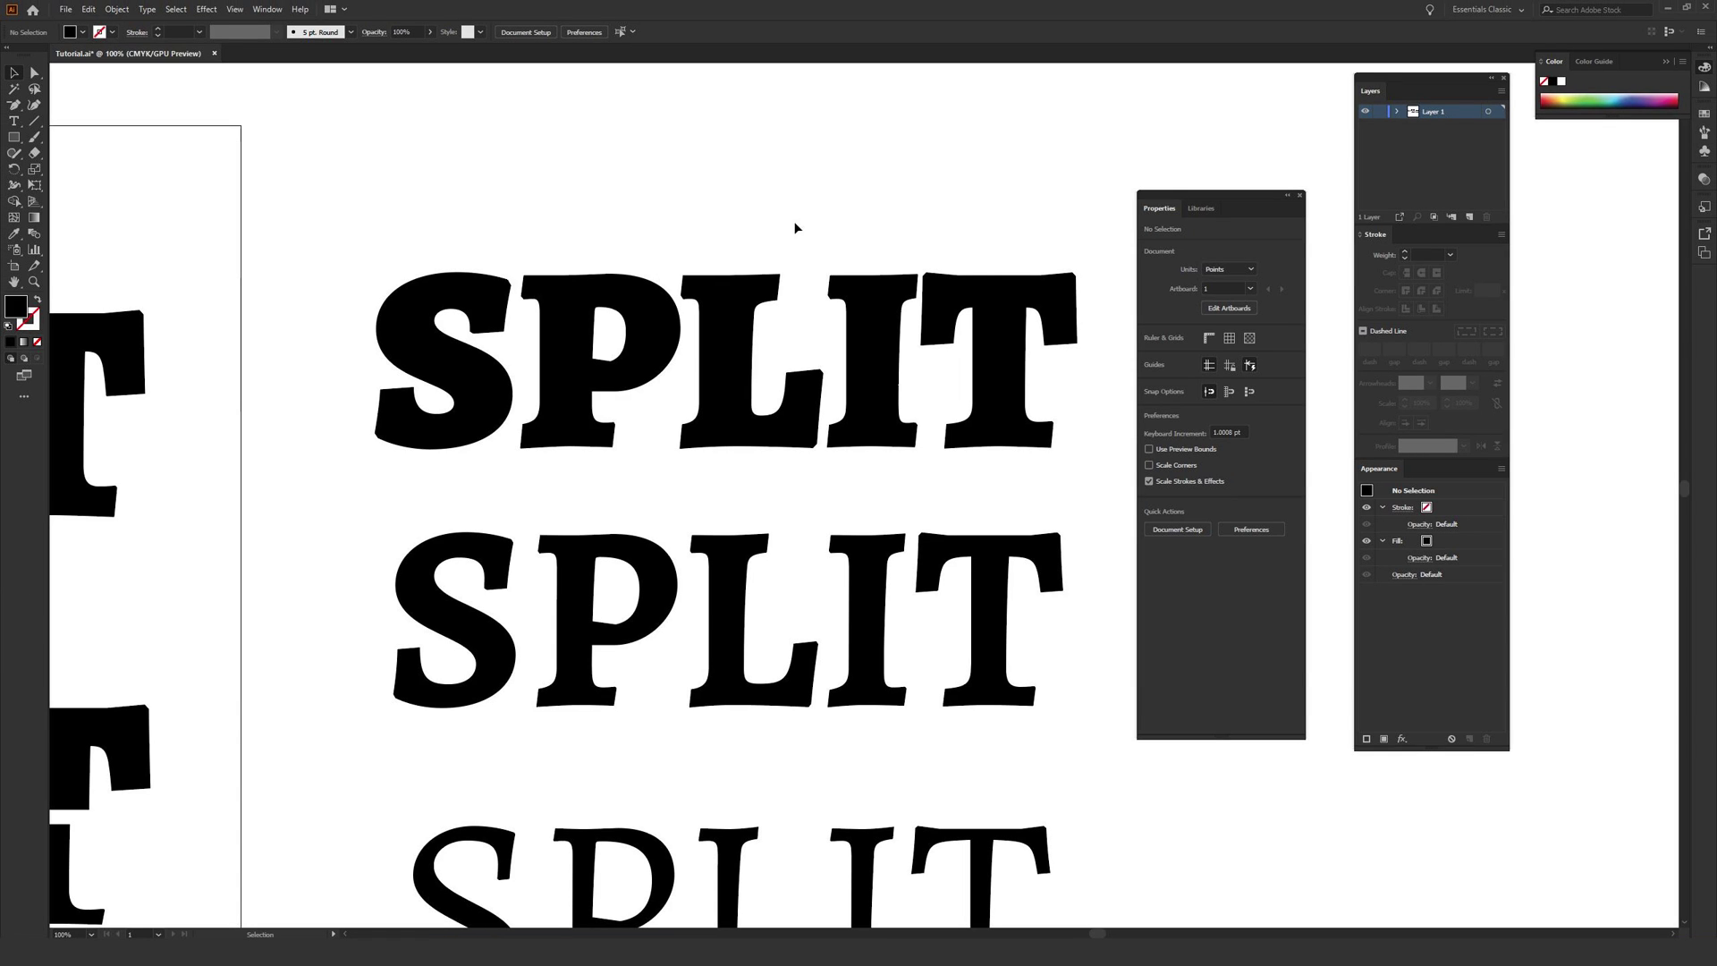
Convert the Black, Bold and Regular SPLIT texts to outlines one after another.
left_click(726, 341)
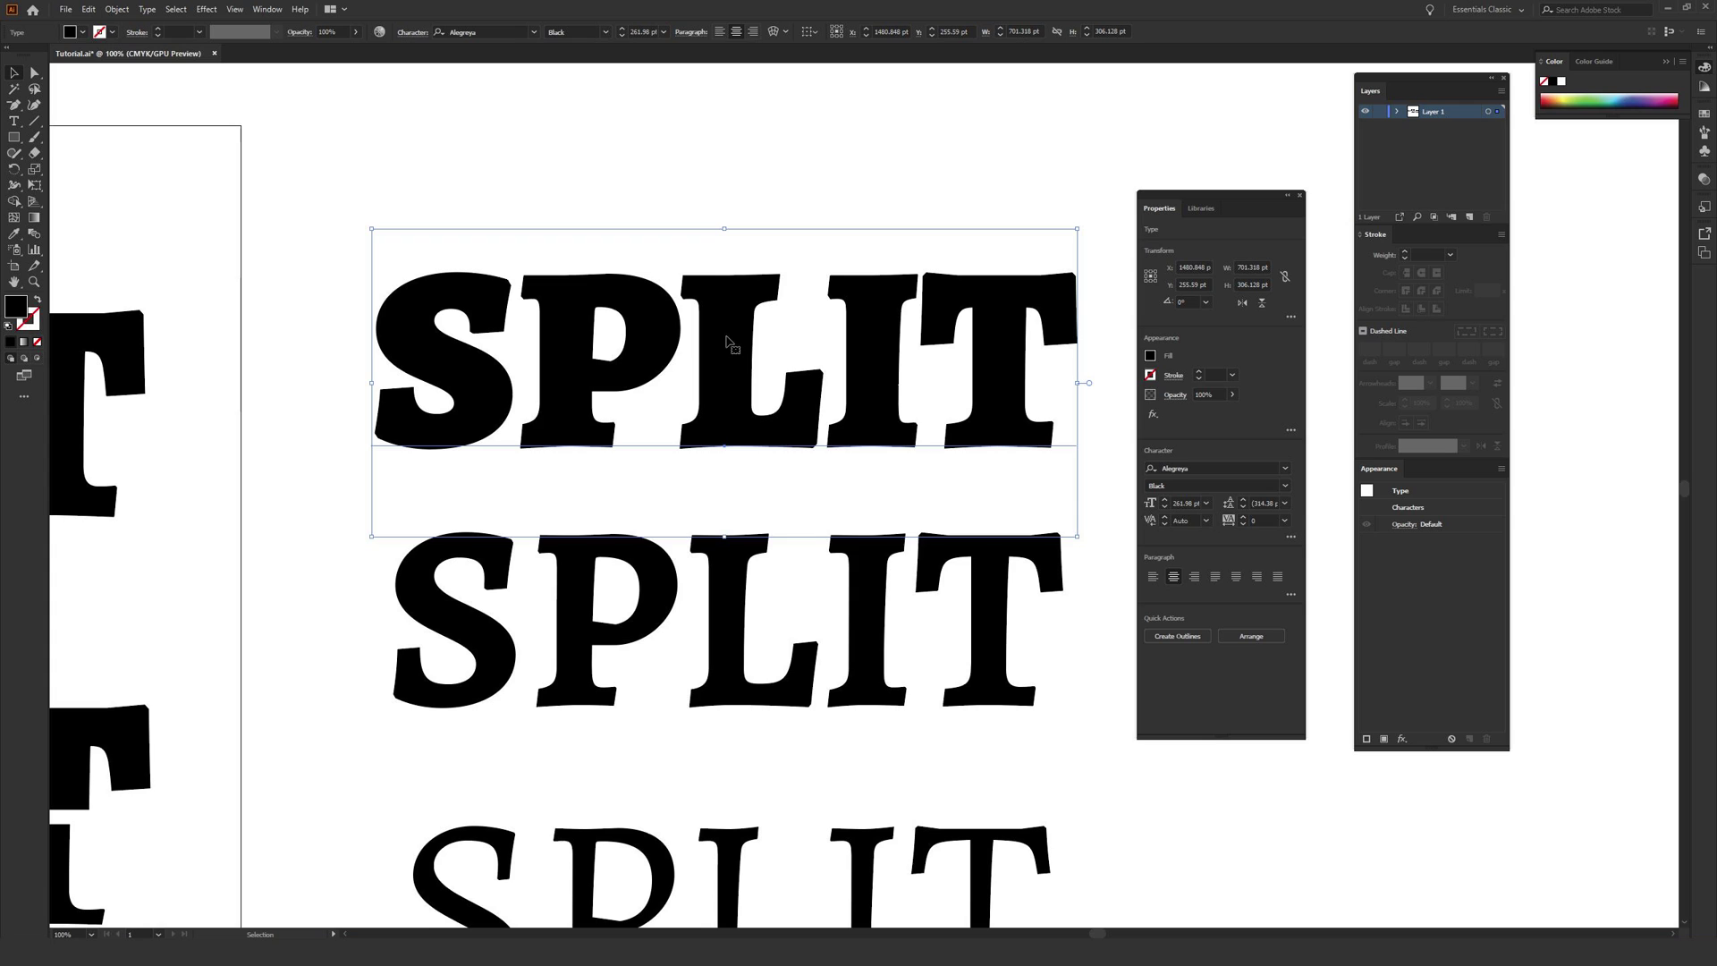
right_click(728, 341)
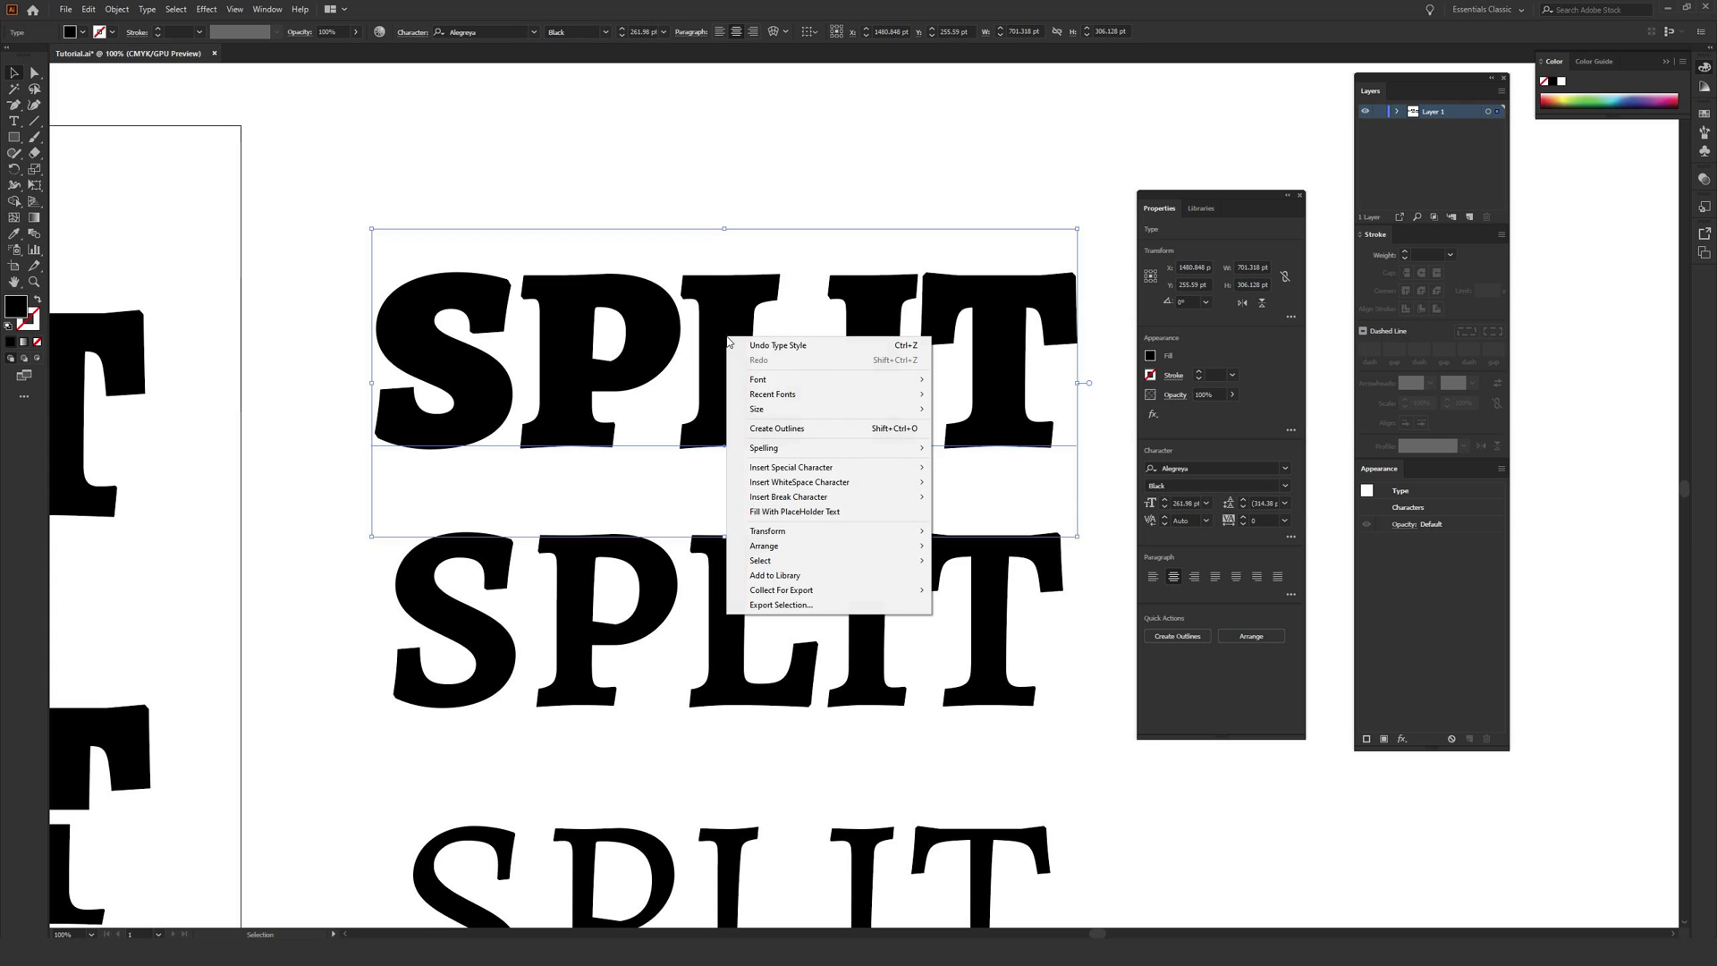
left_click(798, 429)
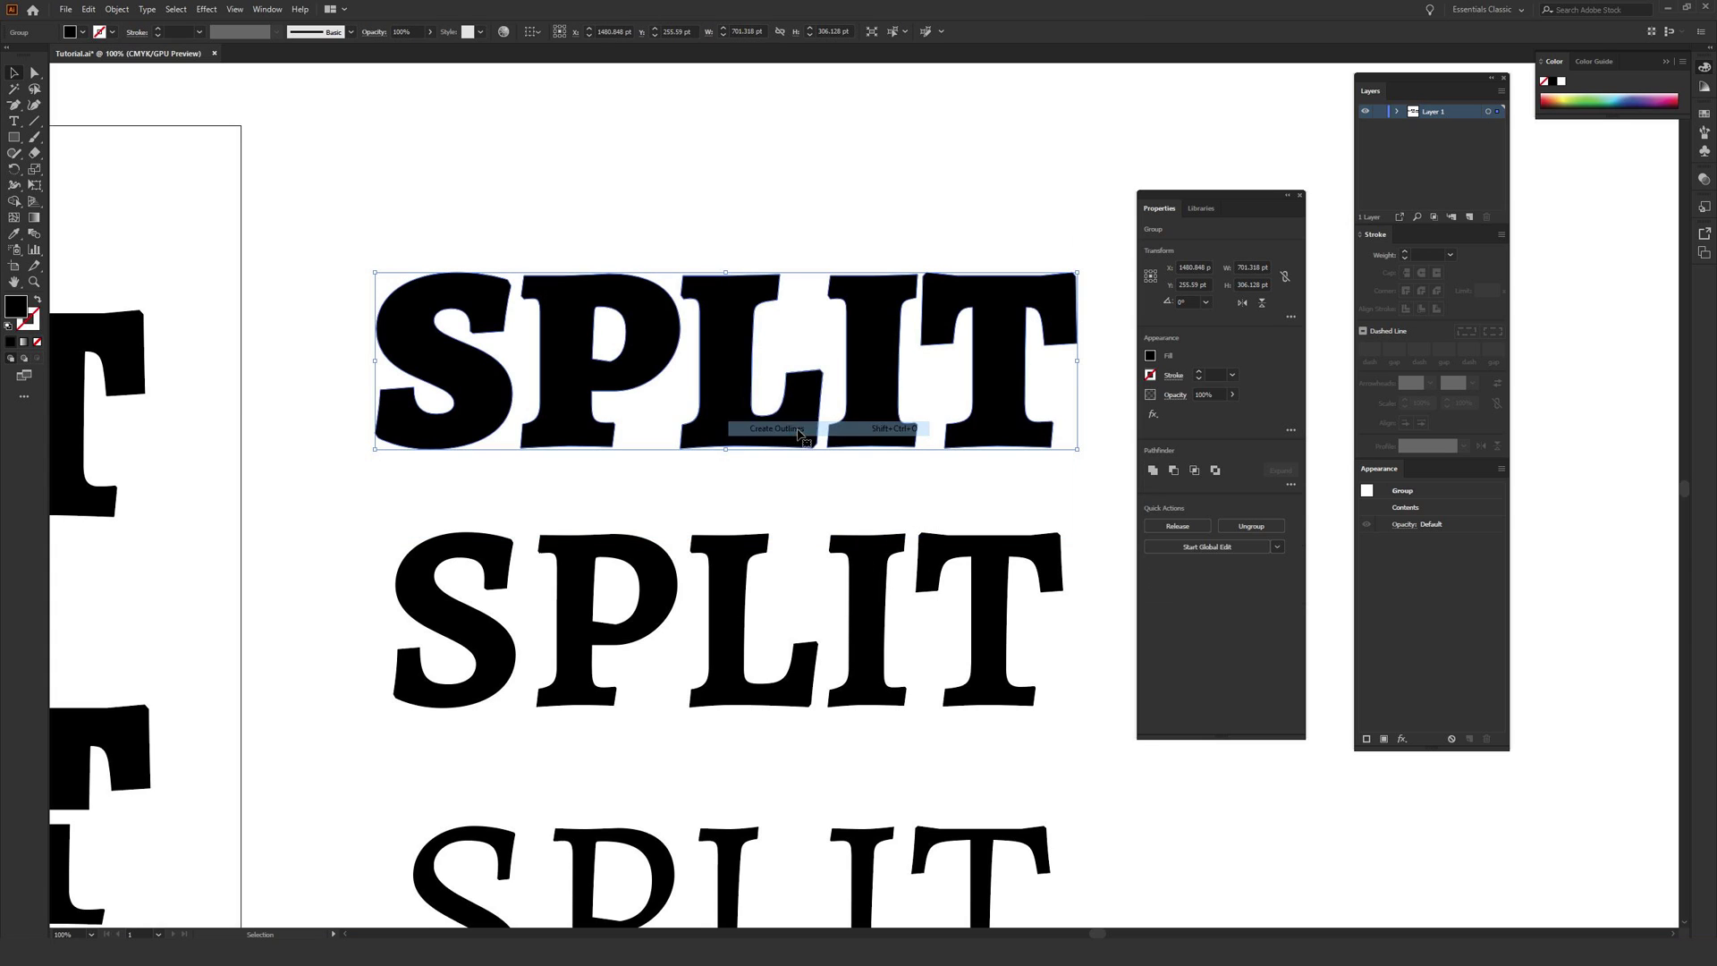
left_click(739, 575)
right_click(738, 575)
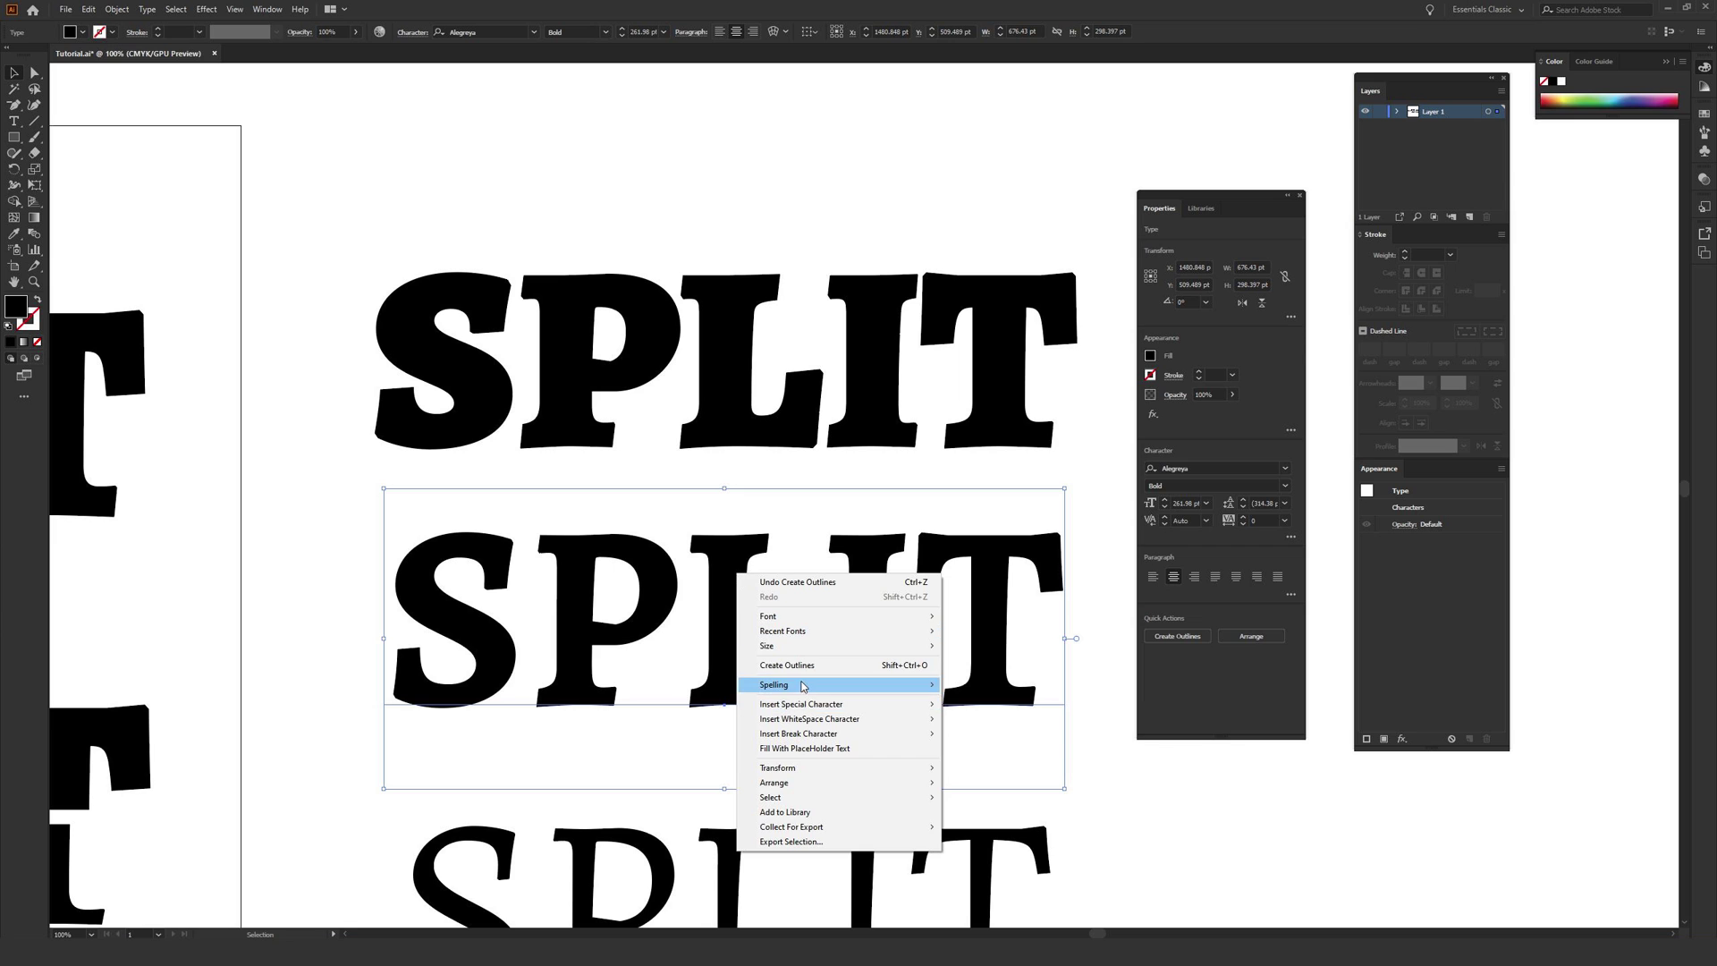
left_click(799, 666)
scroll(760, 661, "down", 4)
left_click(759, 663)
right_click(753, 655)
left_click(799, 750)
left_click(832, 563)
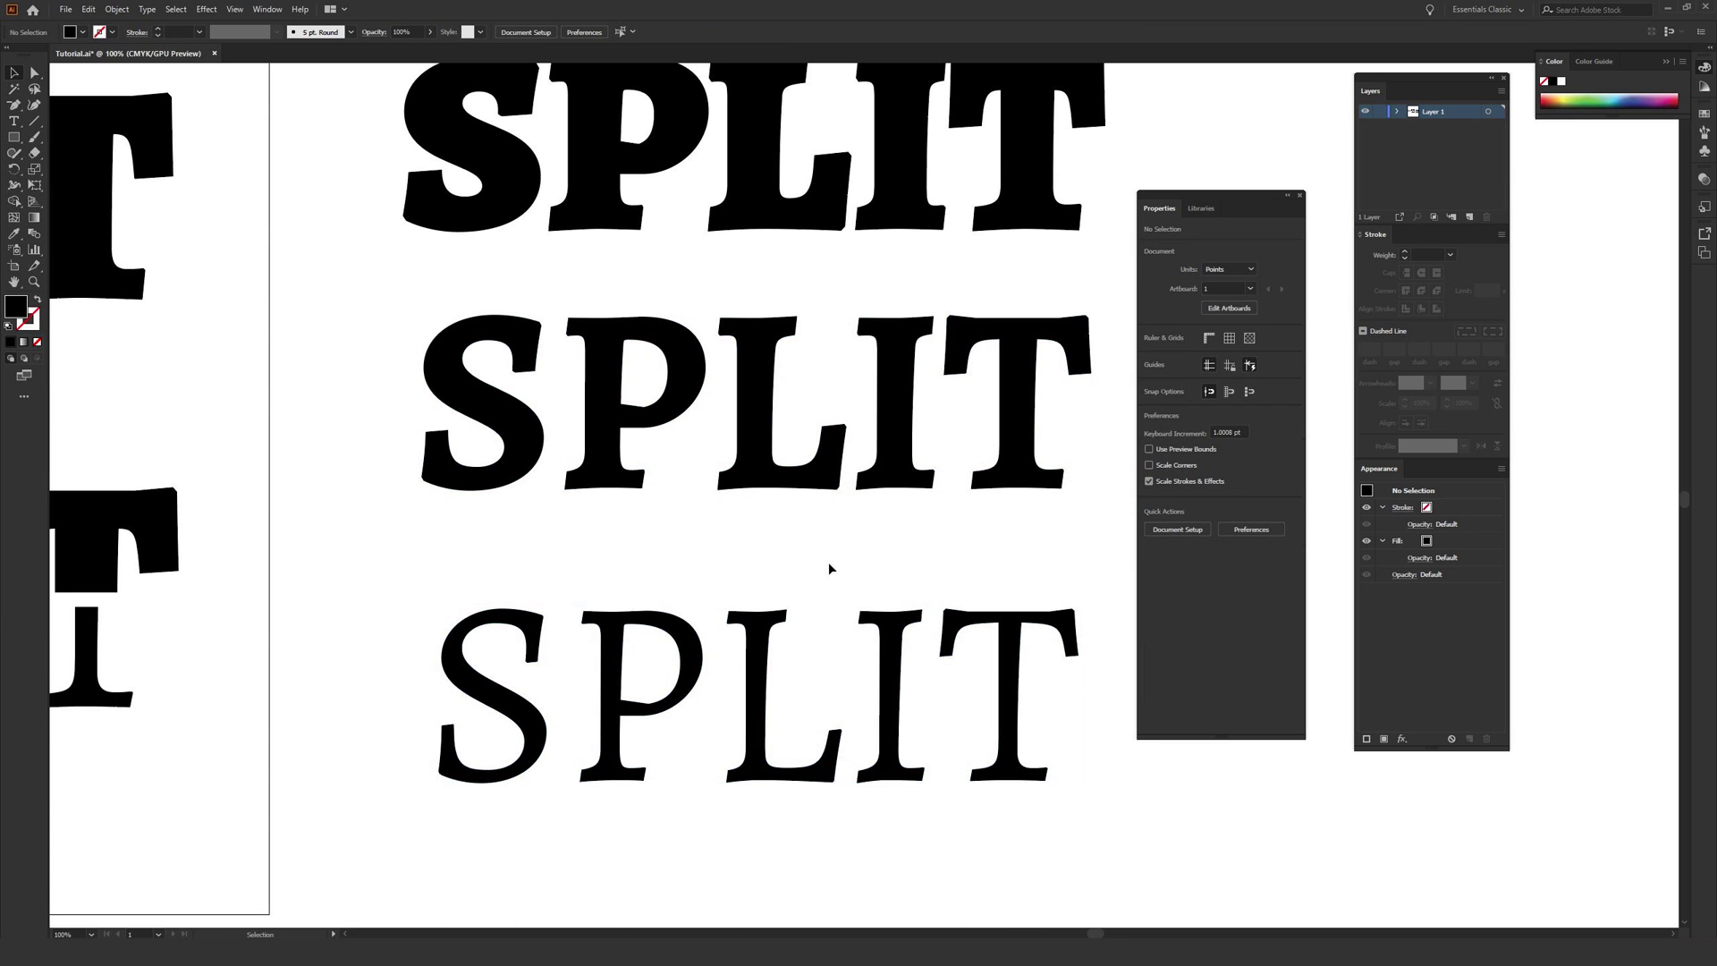
Swap fill and stroke to get no fill and a black stroke, and make the stroke active.
scroll(823, 572, "up", 5)
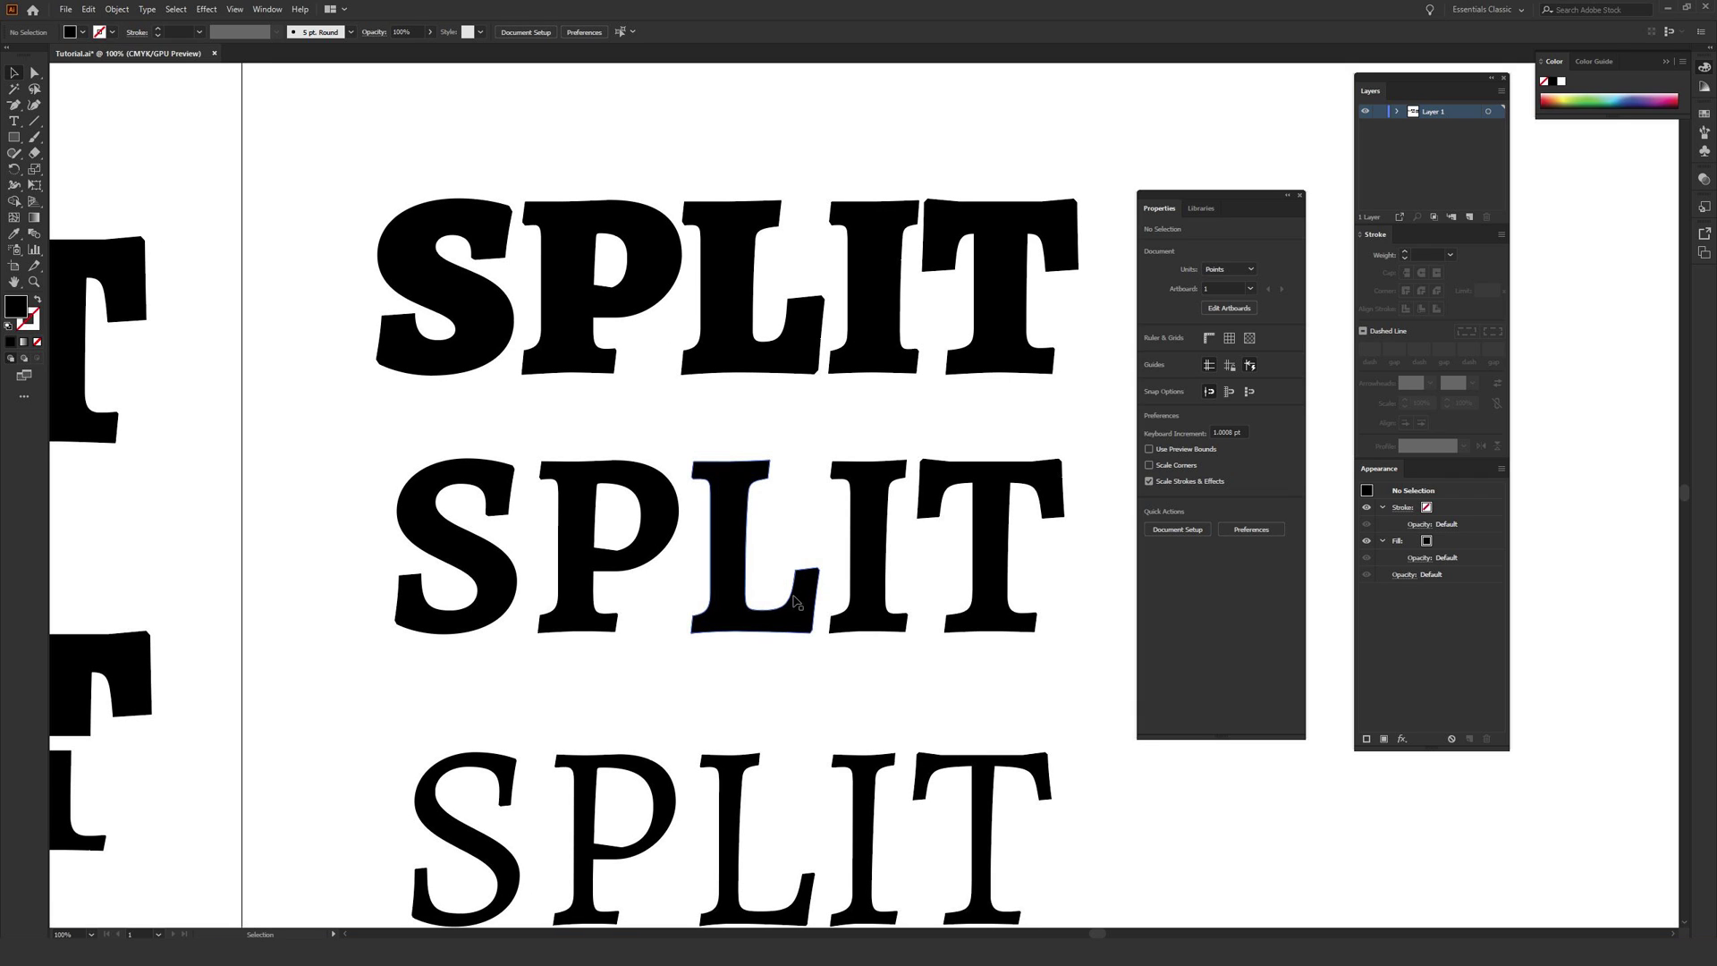
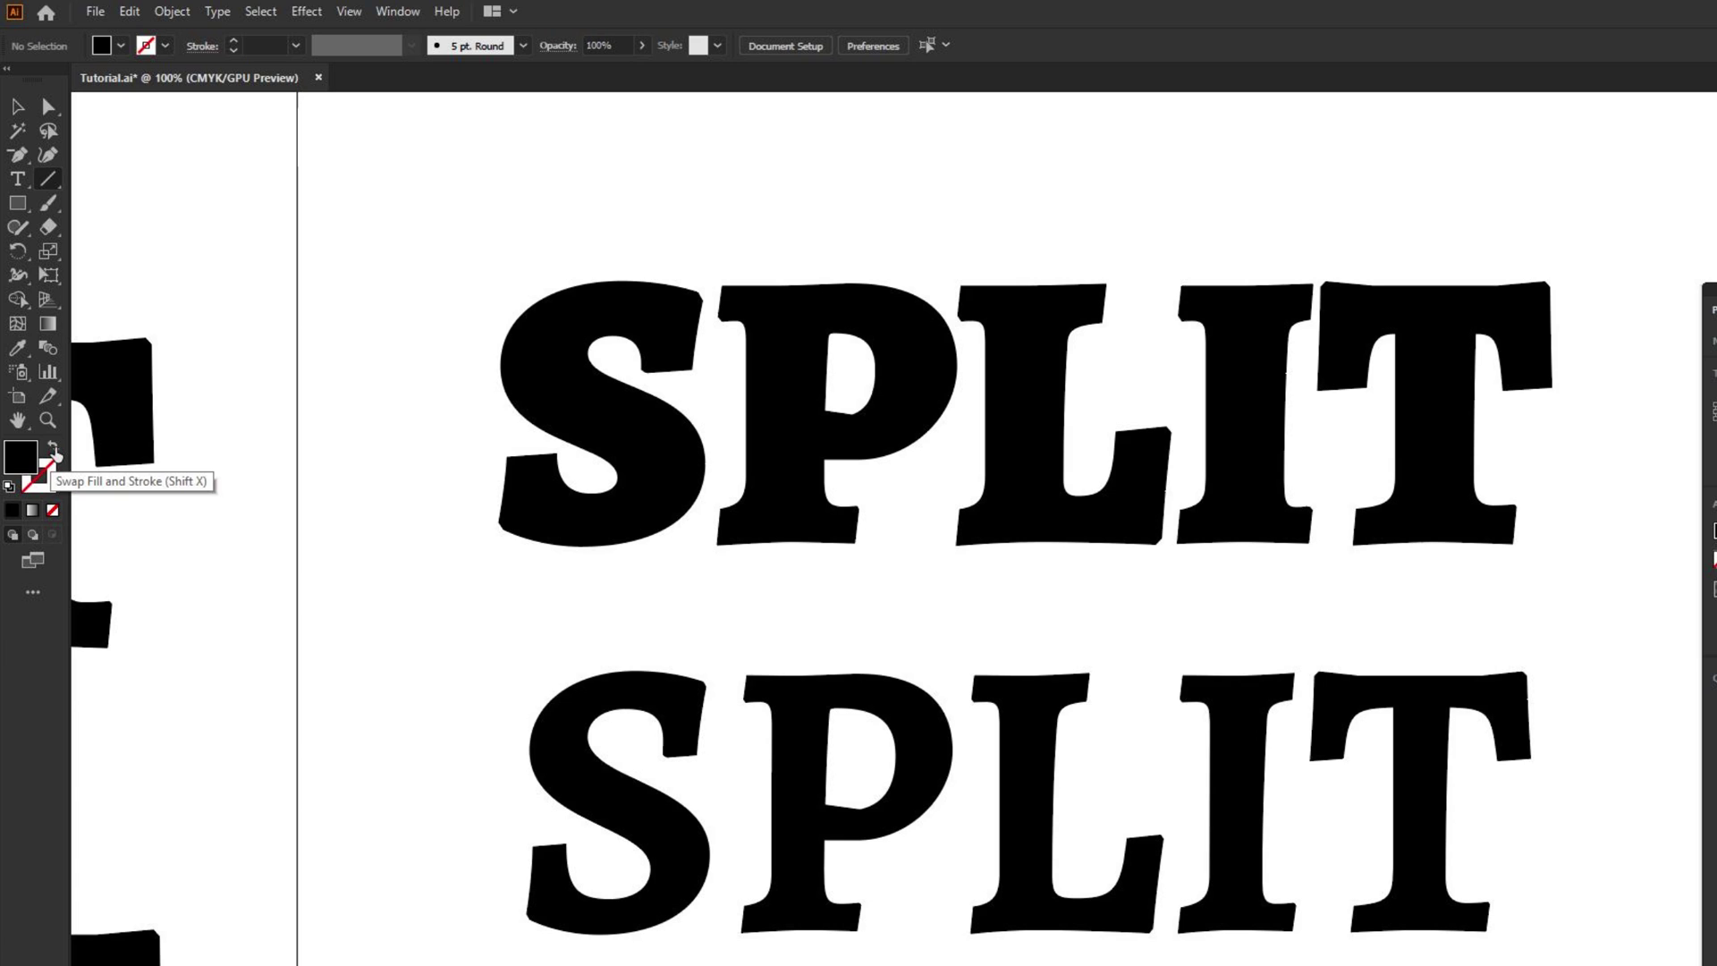
left_click(54, 450)
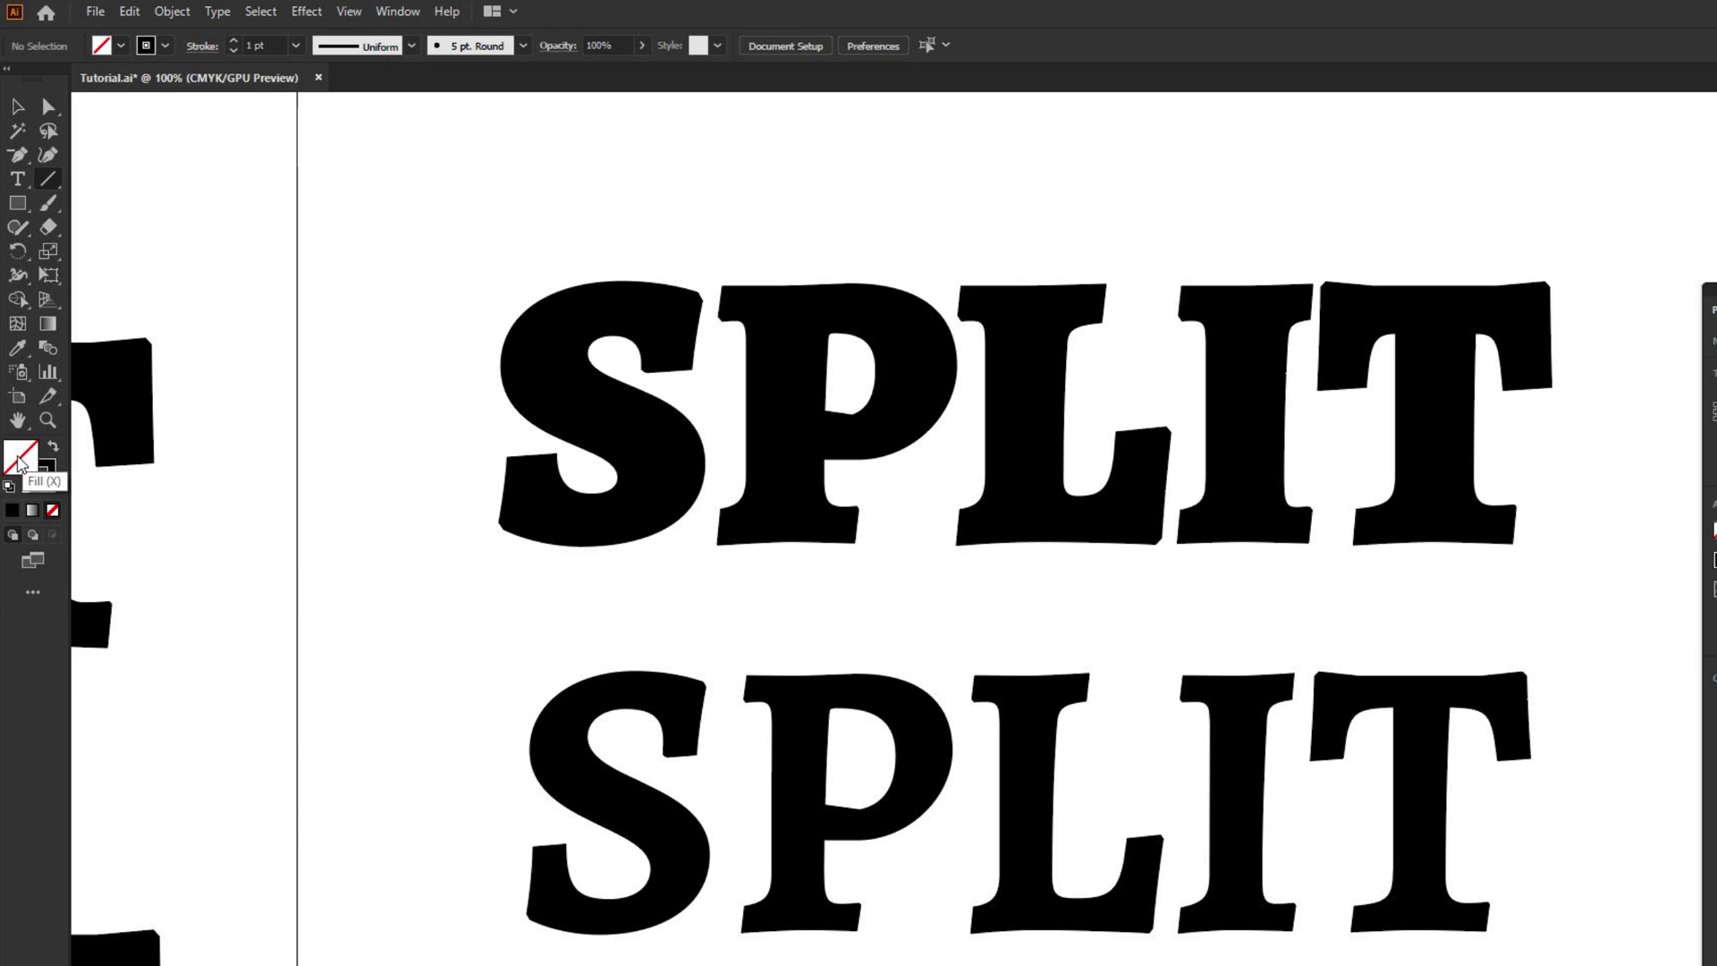
left_click(49, 492)
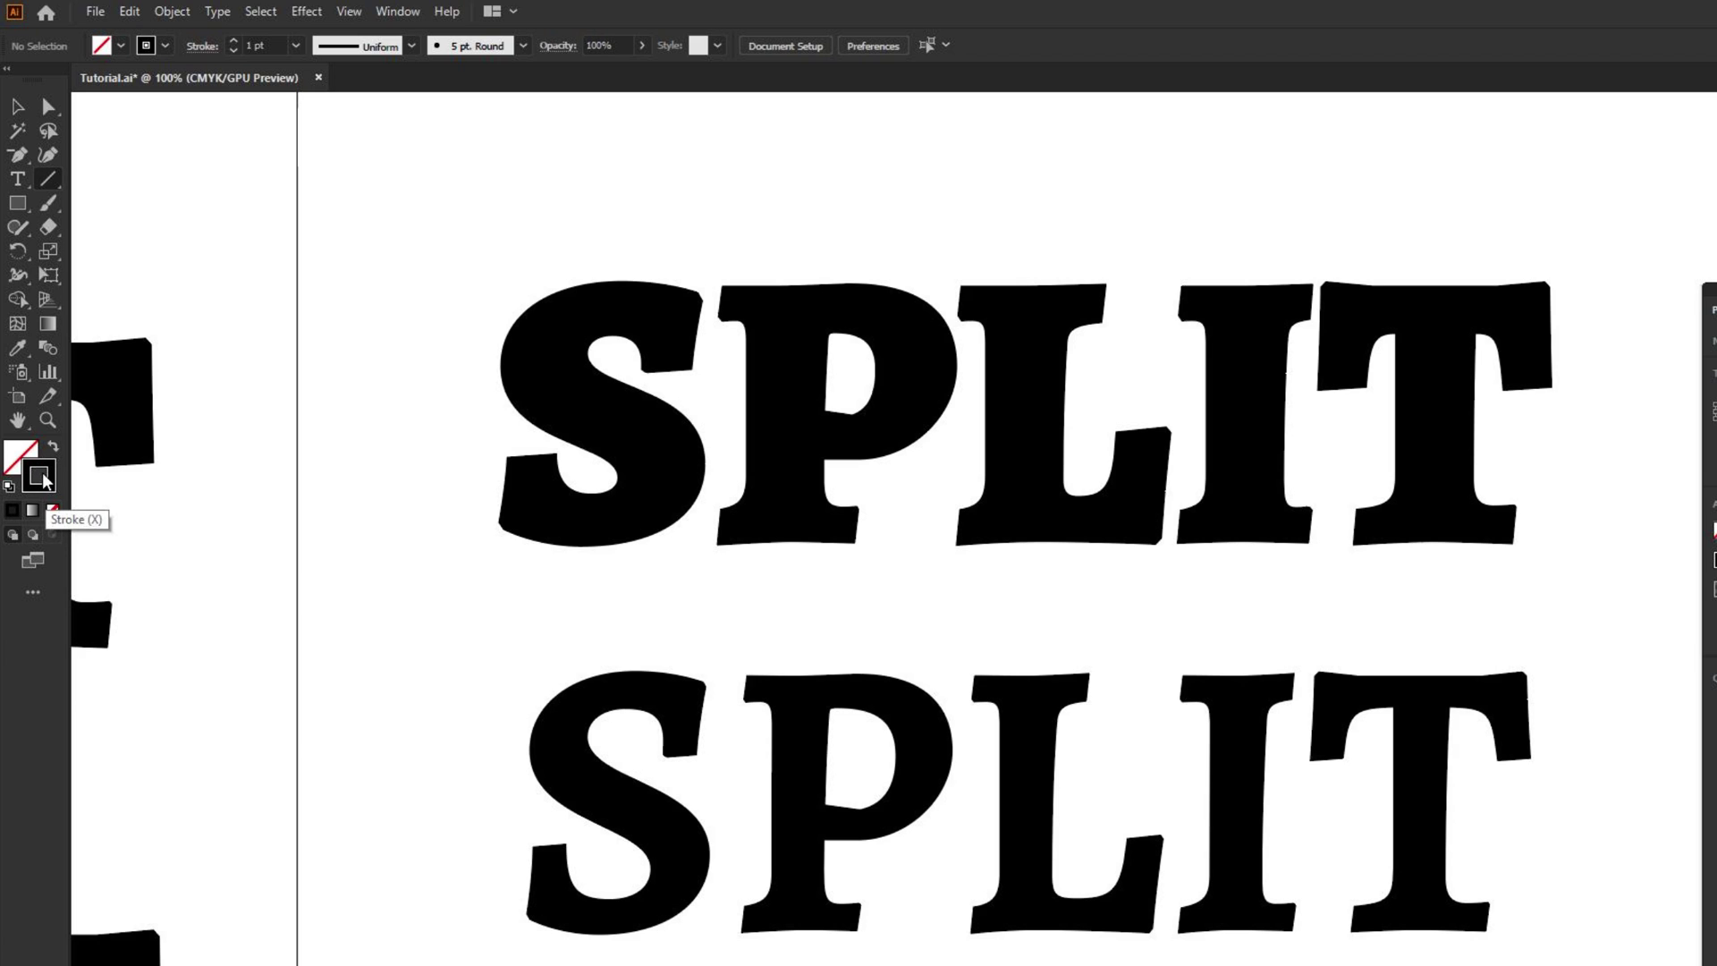
key("x")
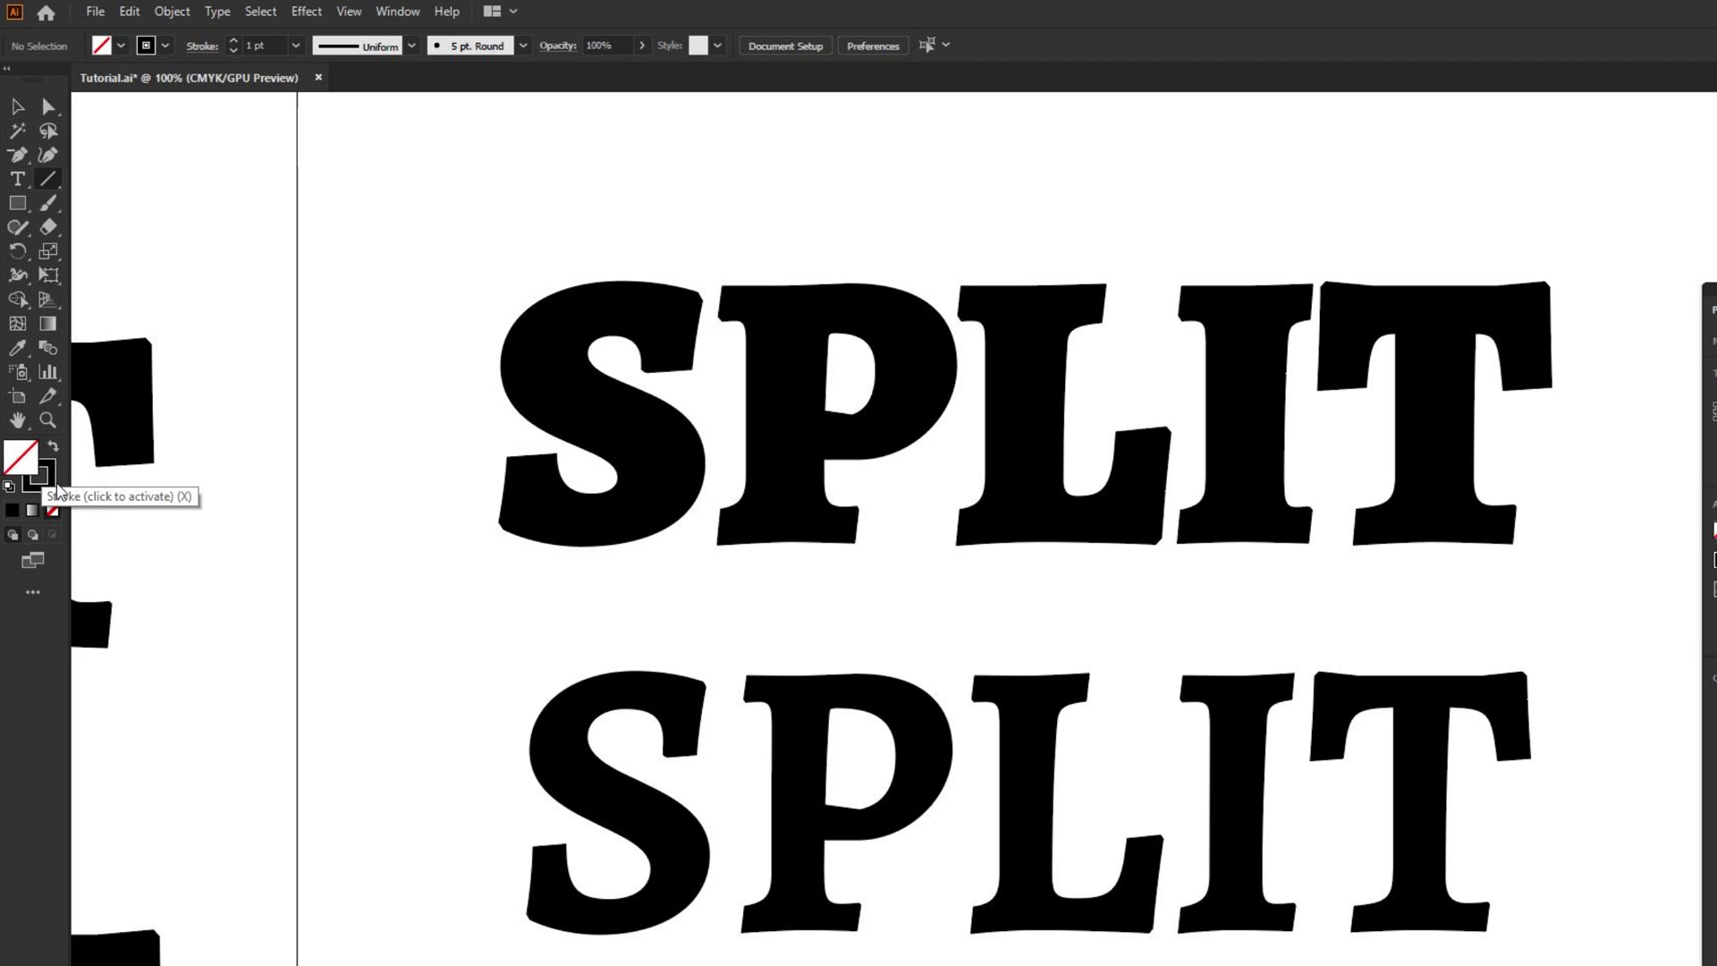
left_click(54, 487)
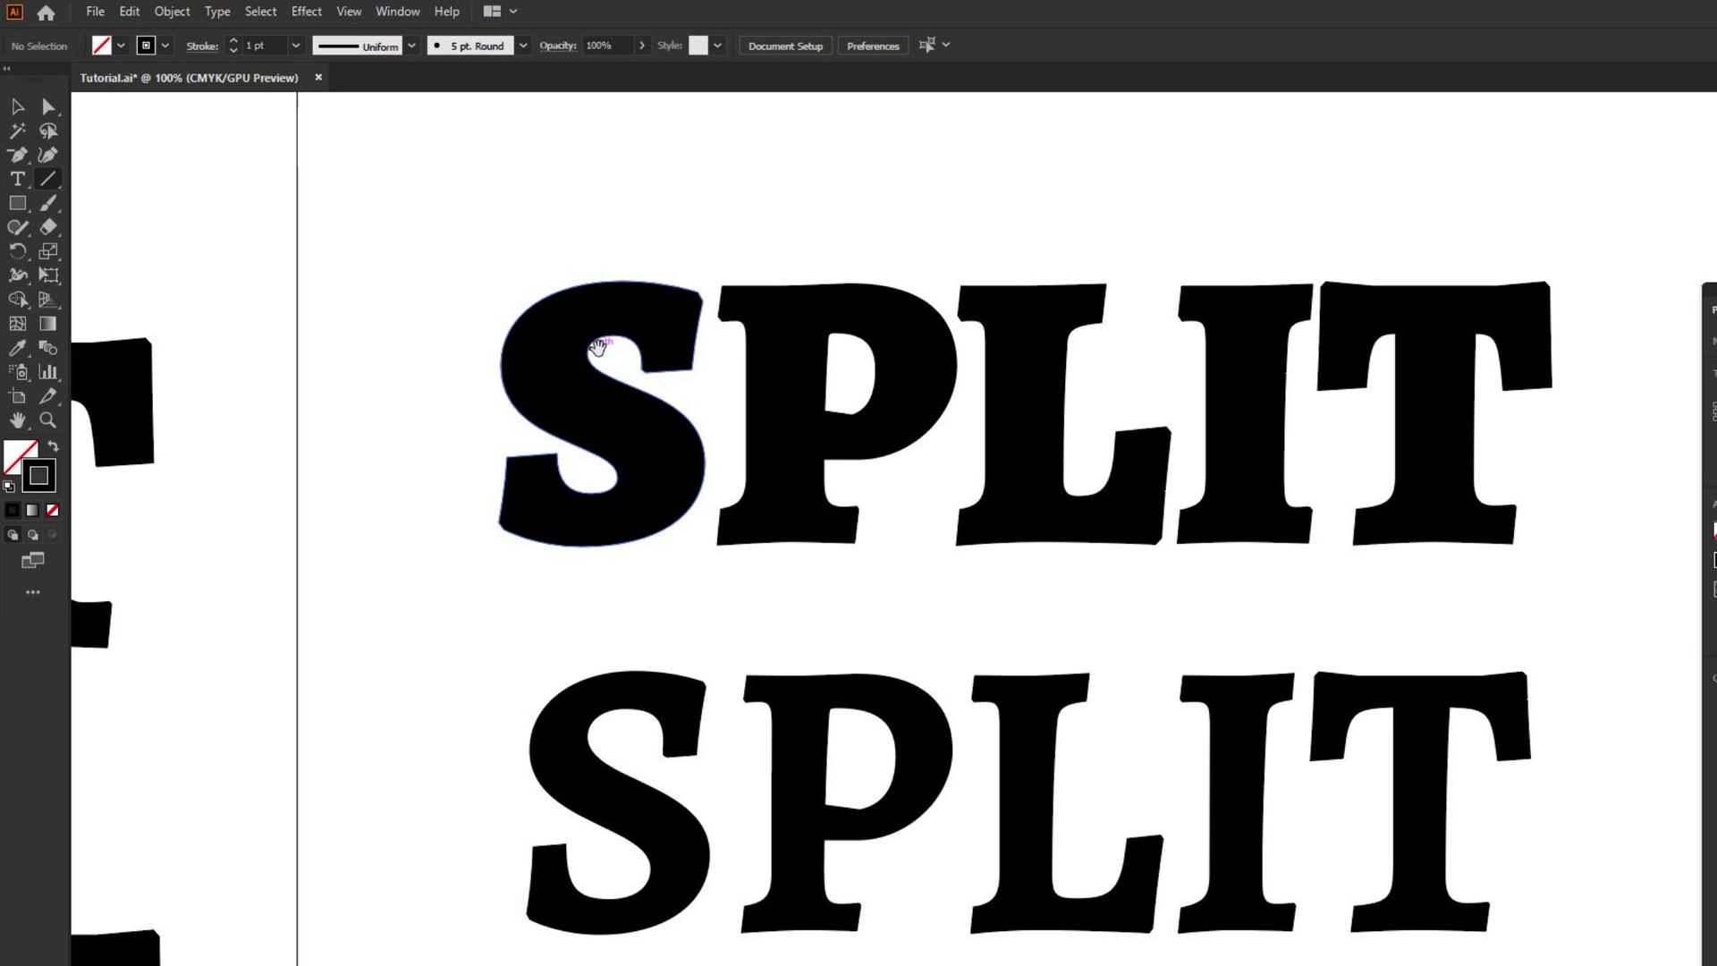
Draw a horizontal line about 841 pt long across the middle of the Black SPLIT, extending past both ends of the word.
left_click_drag(597, 347, 463, 349)
left_click_drag(279, 416, 1547, 430)
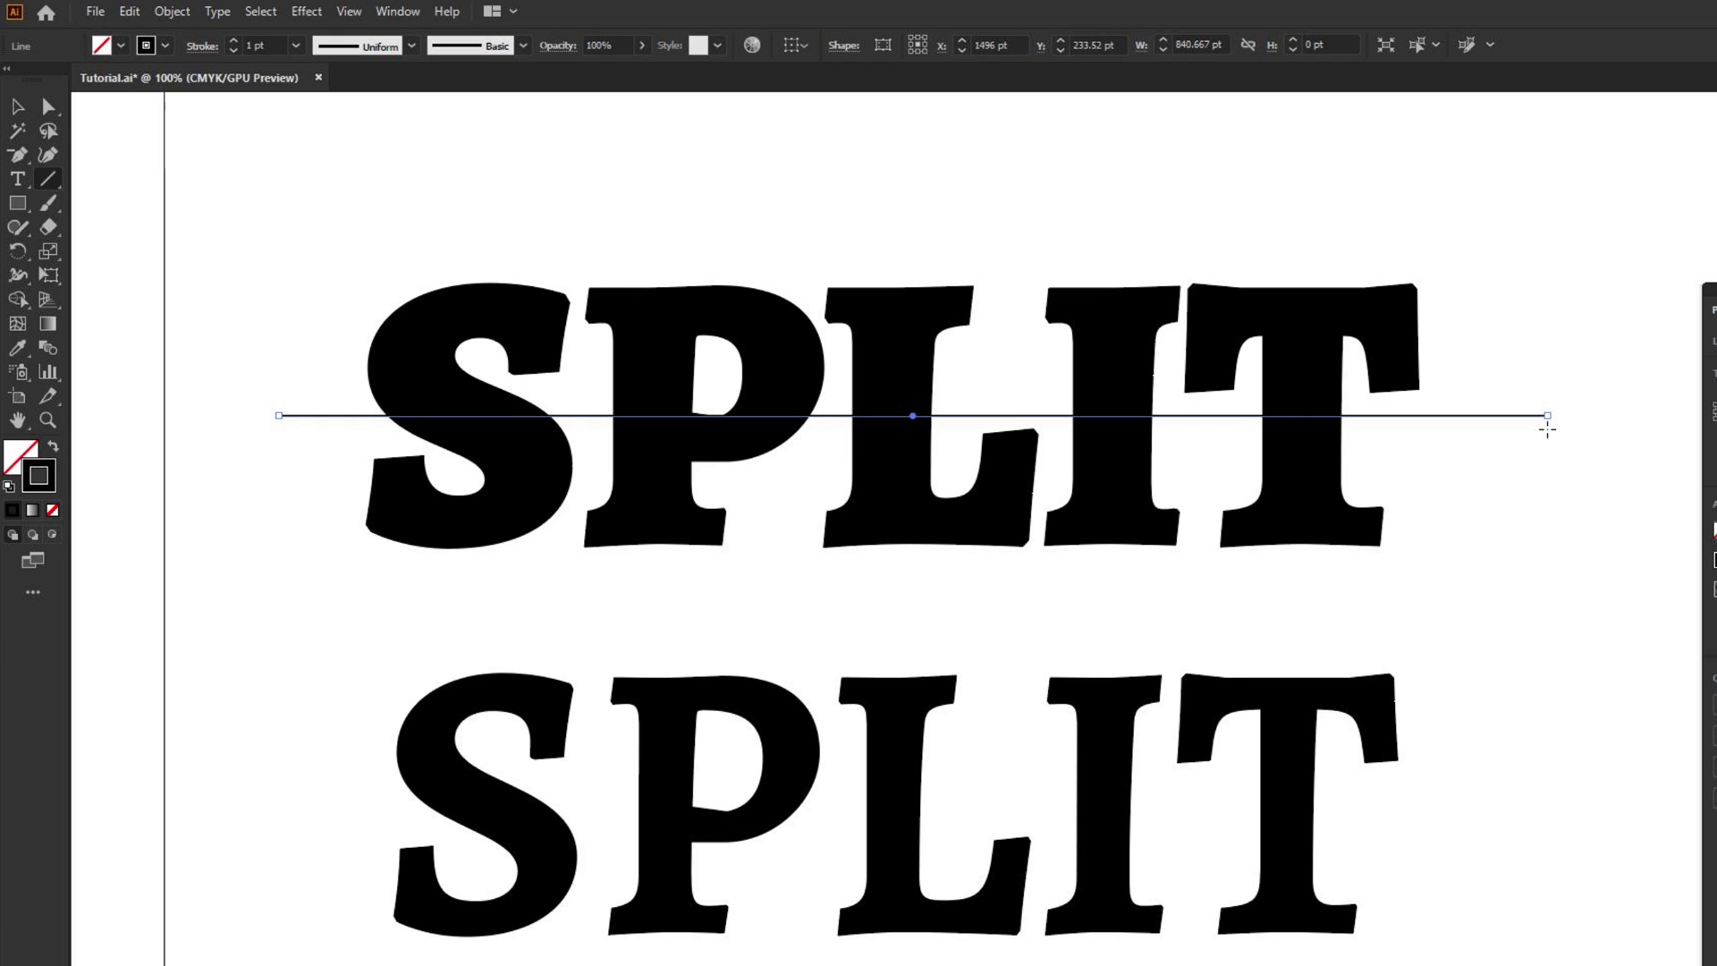
left_click(17, 106)
left_click(1511, 441)
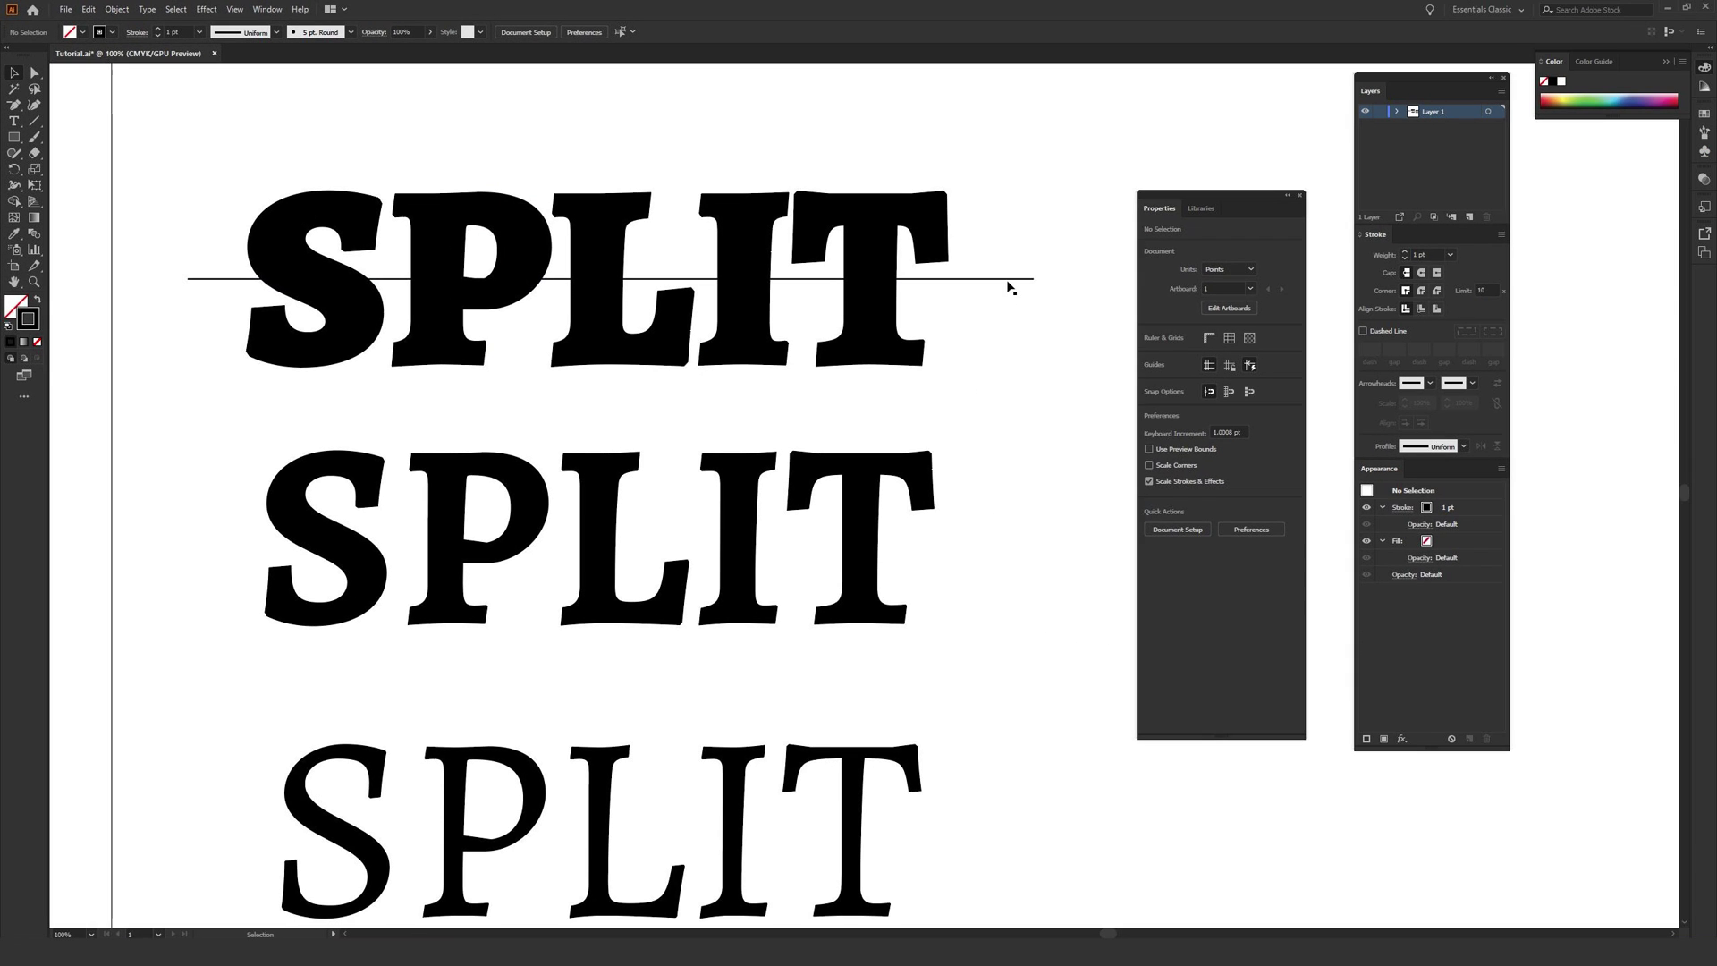
Copy the horizontal line down across the middle of the Bold SPLIT and of the Regular SPLIT.
left_click(1503, 416)
left_click_drag(1006, 285, 988, 612)
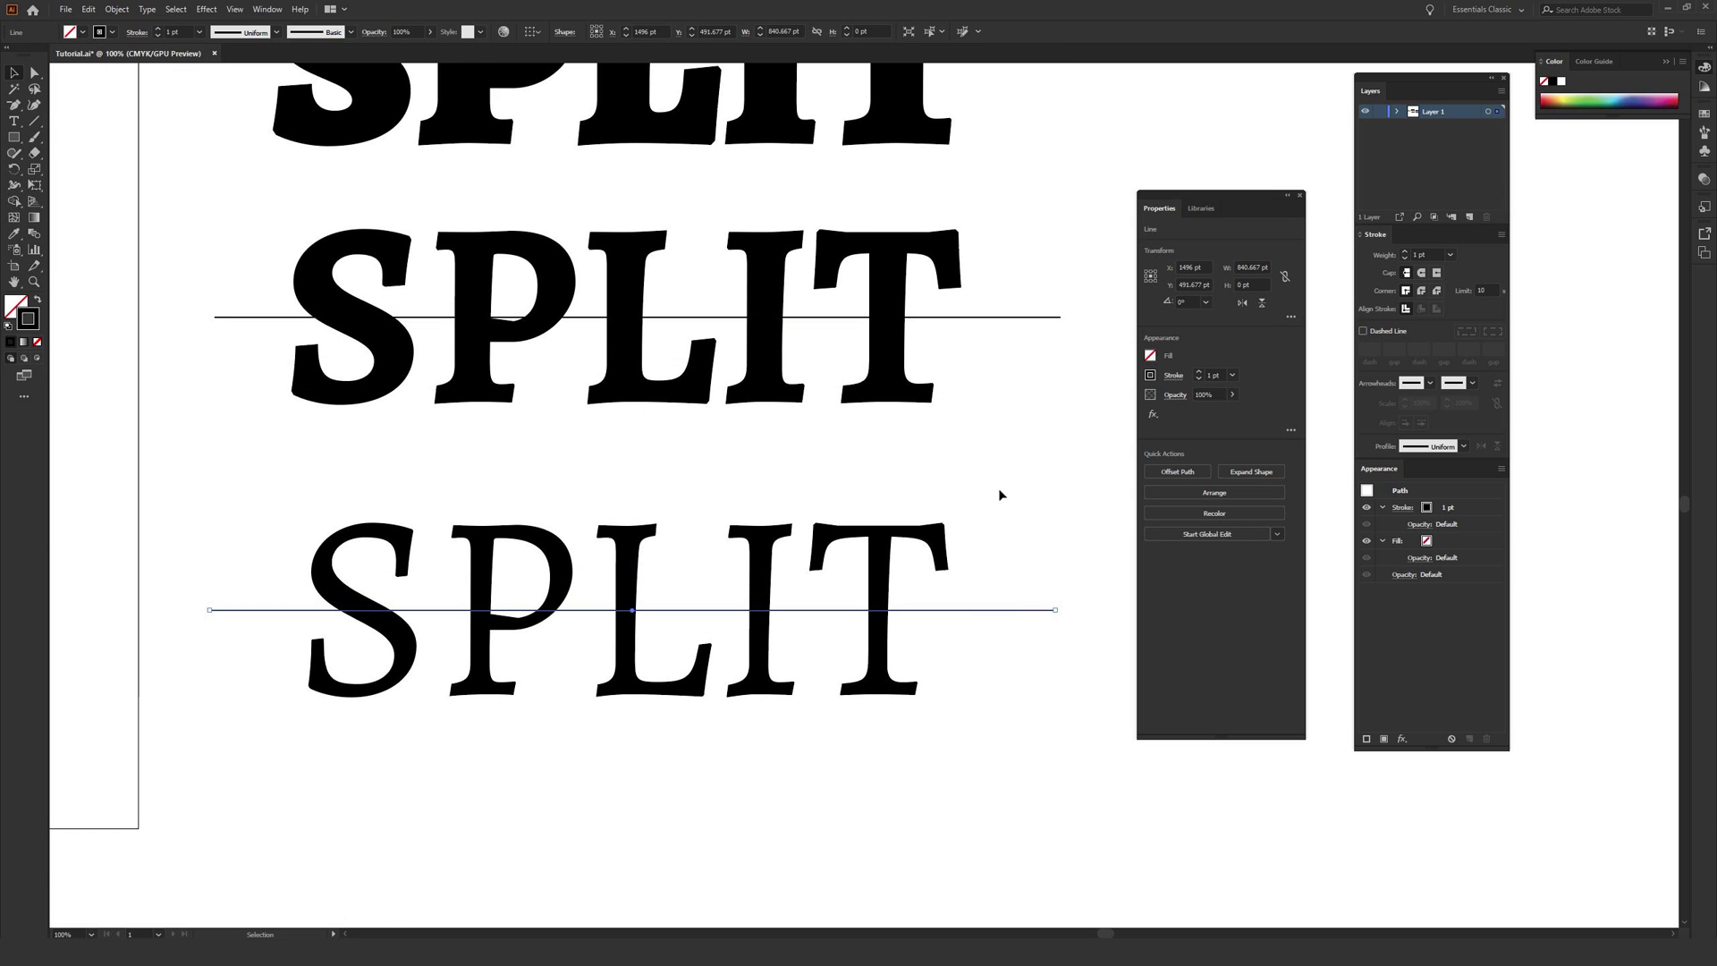
left_click(988, 536)
scroll(979, 573, "up", 4)
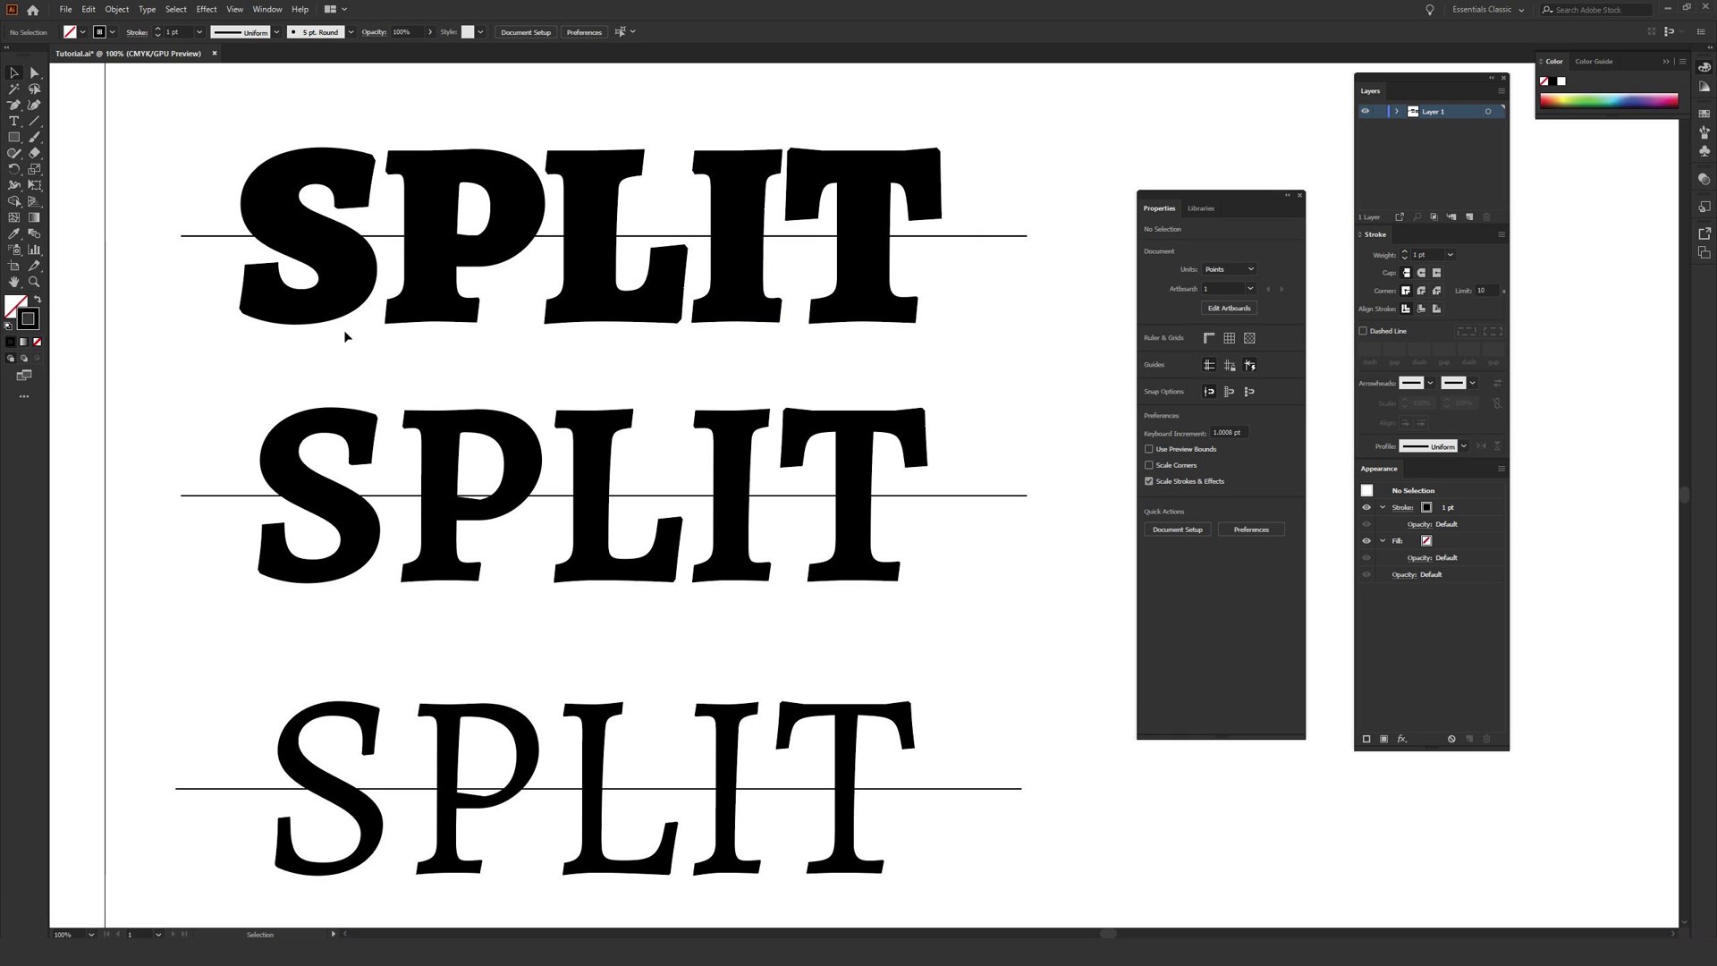
left_click_drag(343, 330, 474, 360)
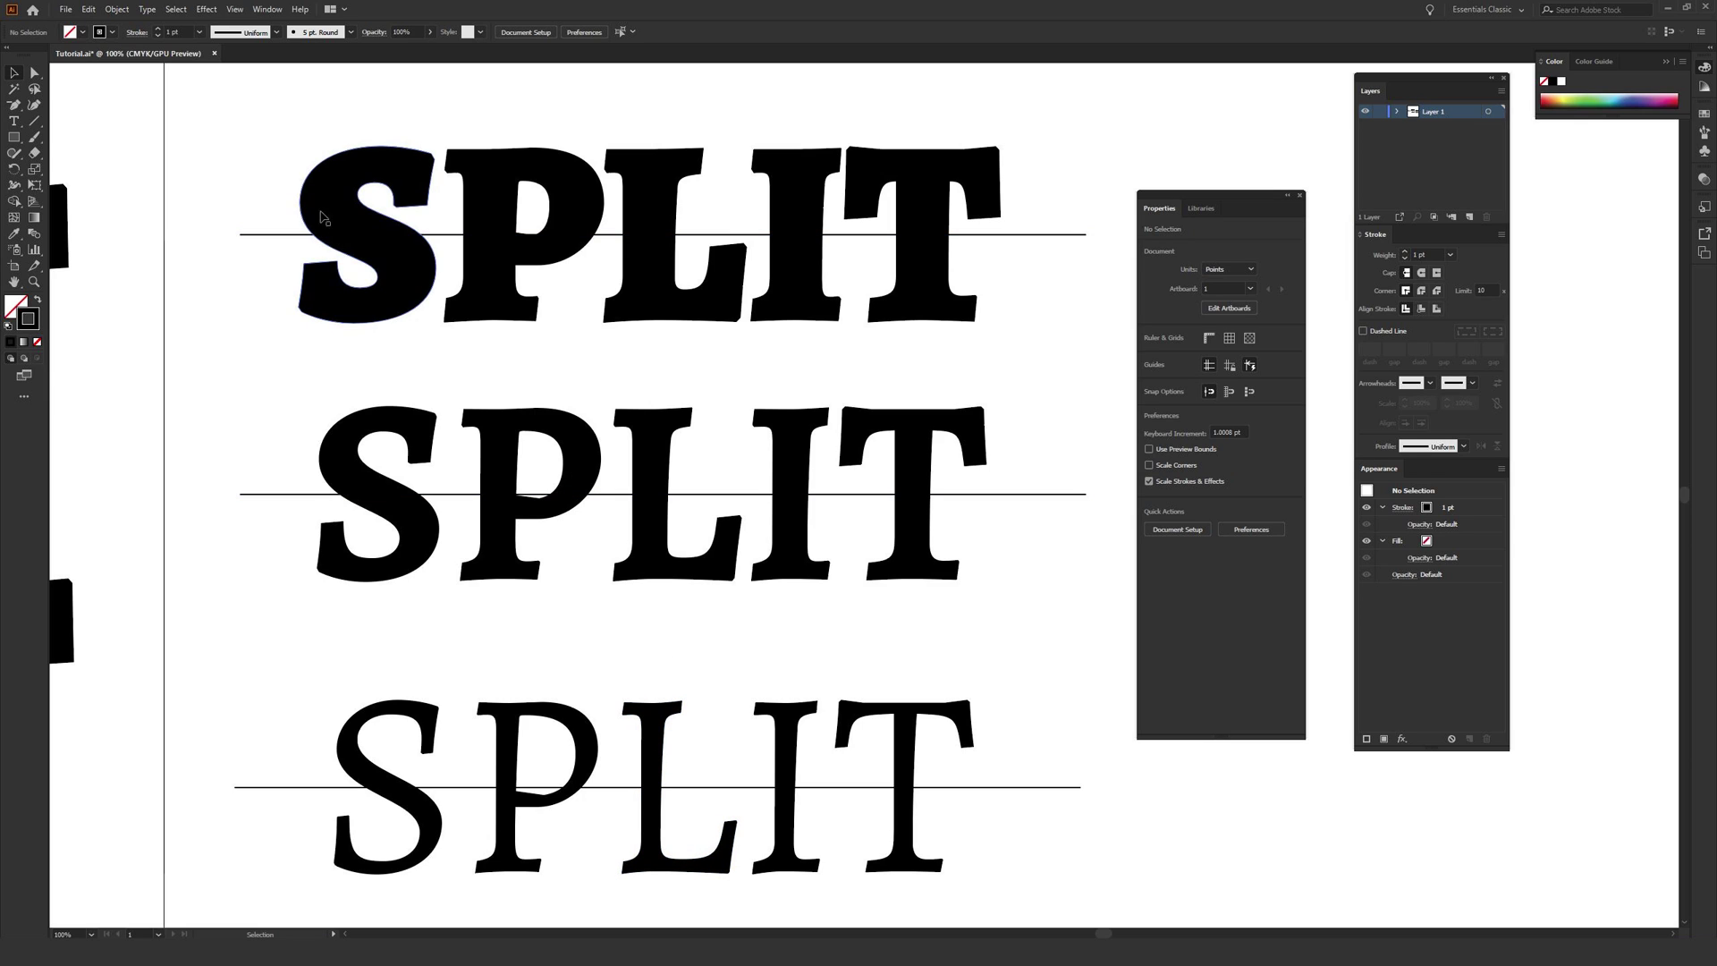
Select the Black SPLIT together with its line and align them to their vertical centres.
left_click_drag(234, 138, 377, 117)
left_click(13, 73)
left_click_drag(236, 119, 1064, 332)
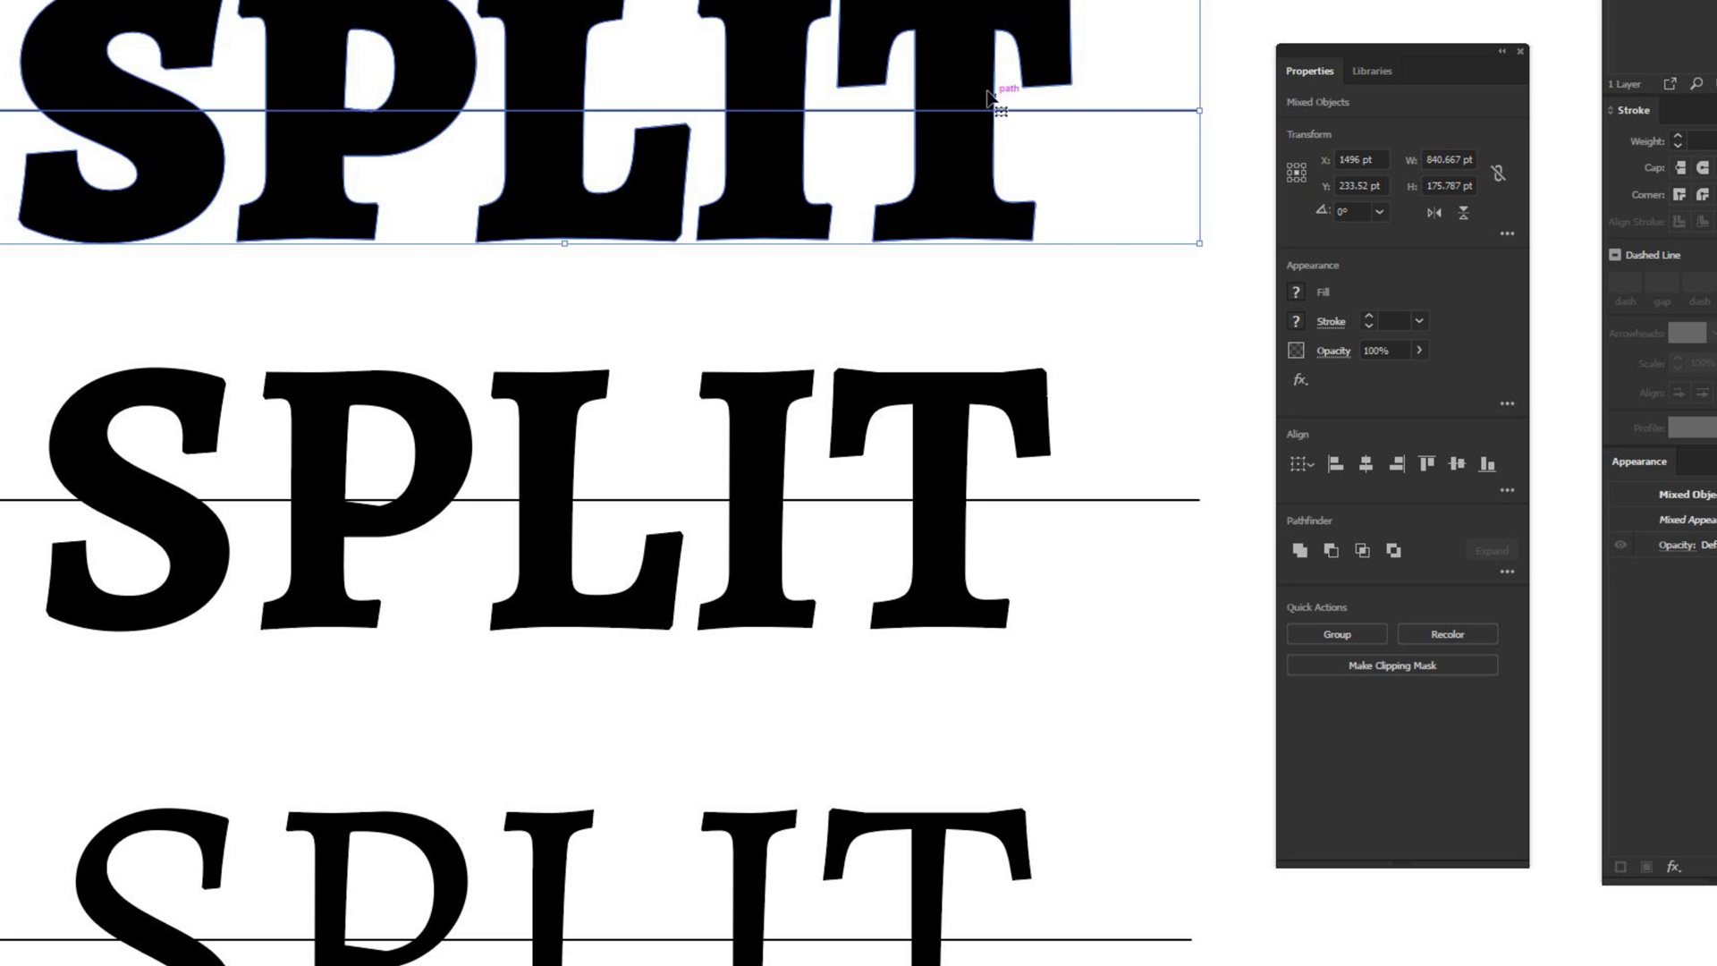
left_click(1150, 53)
left_click_drag(1114, 110, 1118, 154)
left_click_drag(1019, 272, 1105, 240)
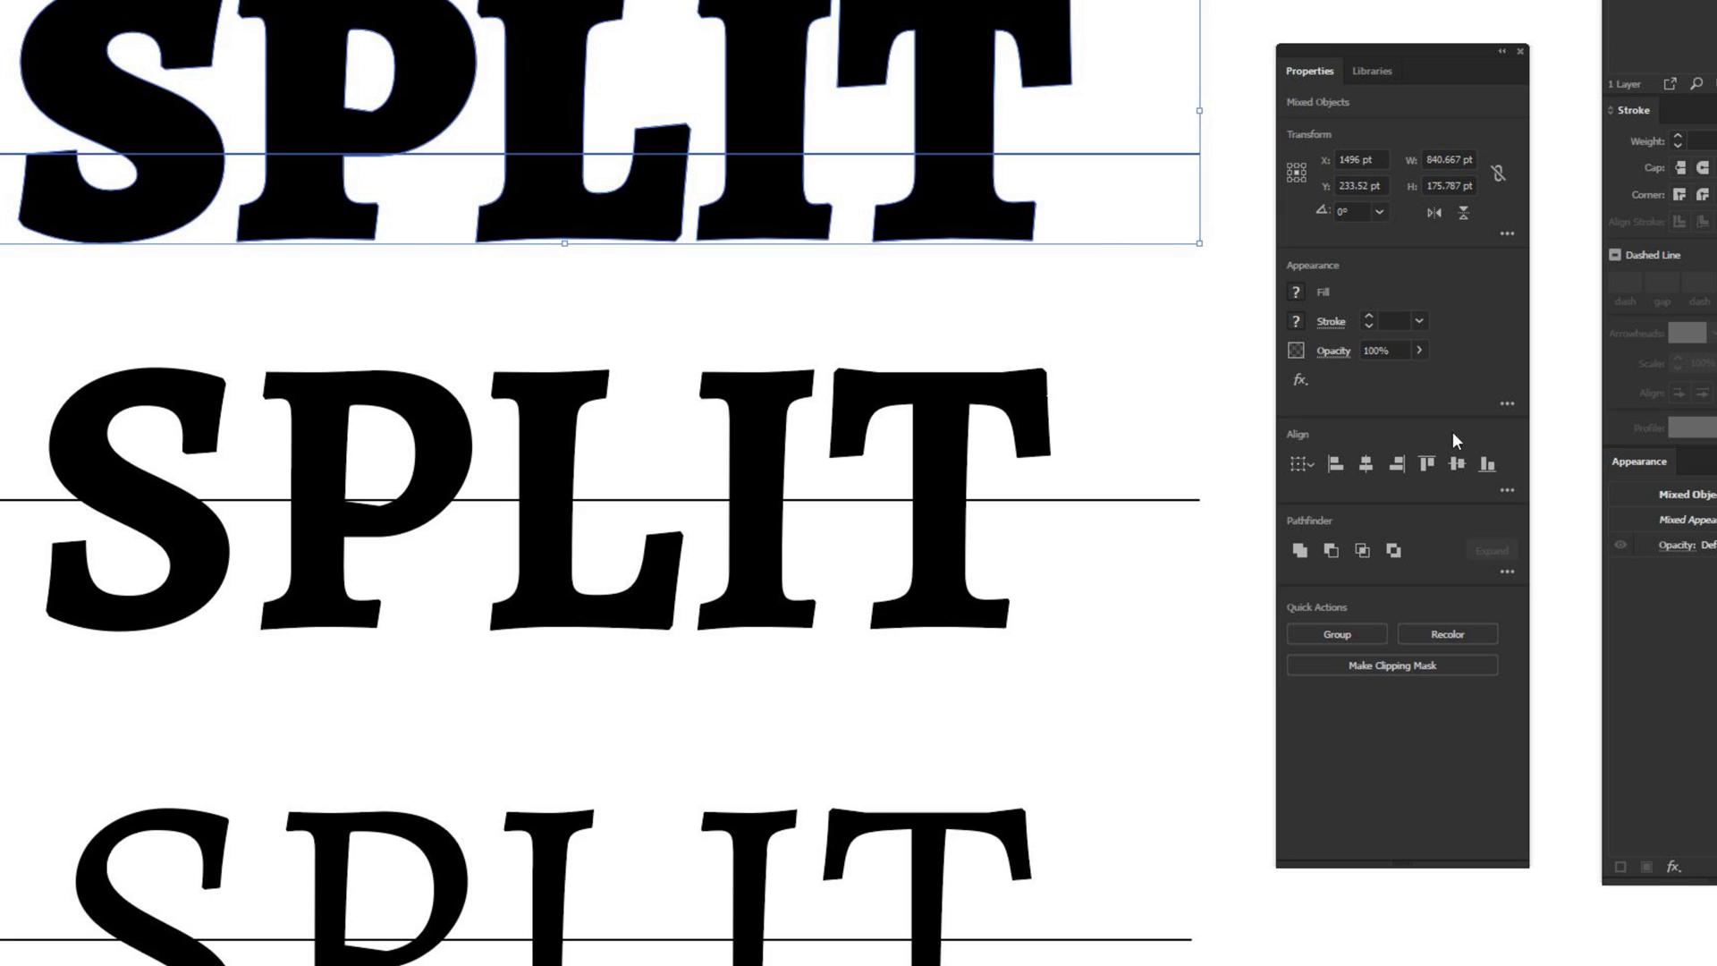
left_click(1458, 467)
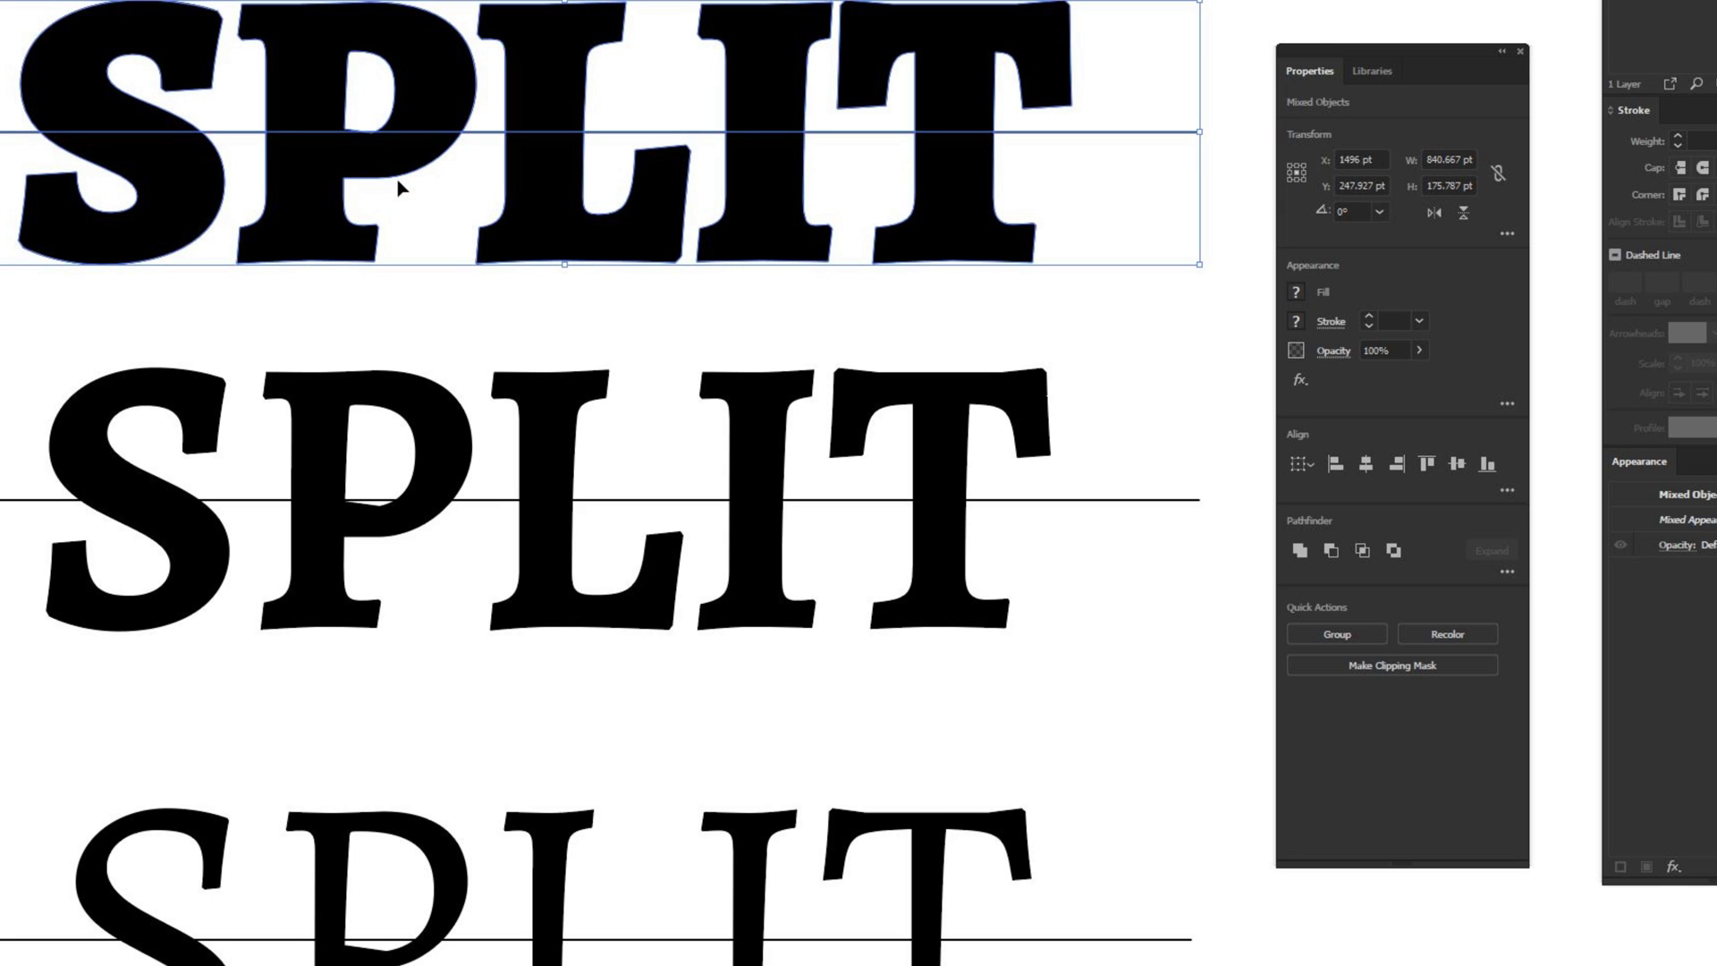
Align the Bold SPLIT and its line to their vertical centres, and do the same for the Regular SPLIT and its line.
left_click_drag(7, 392, 1203, 608)
left_click(1460, 461)
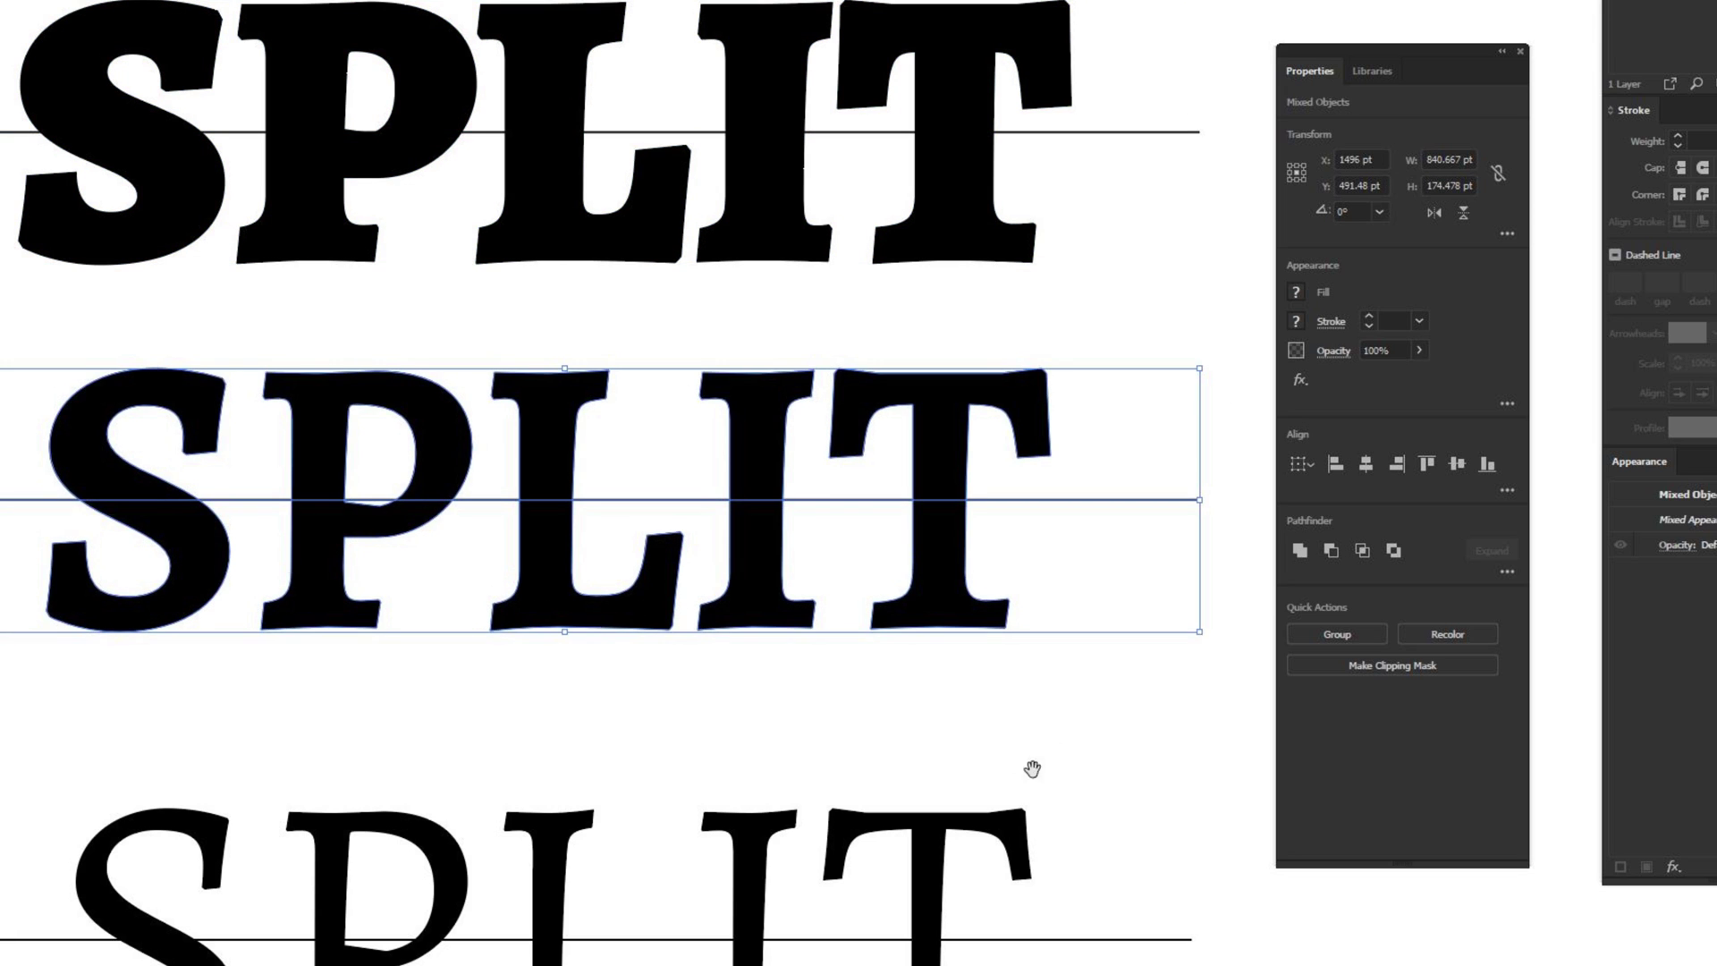
scroll(1058, 755, "down", 3)
left_click_drag(7, 553, 1202, 836)
left_click(1457, 463)
left_click(1144, 502)
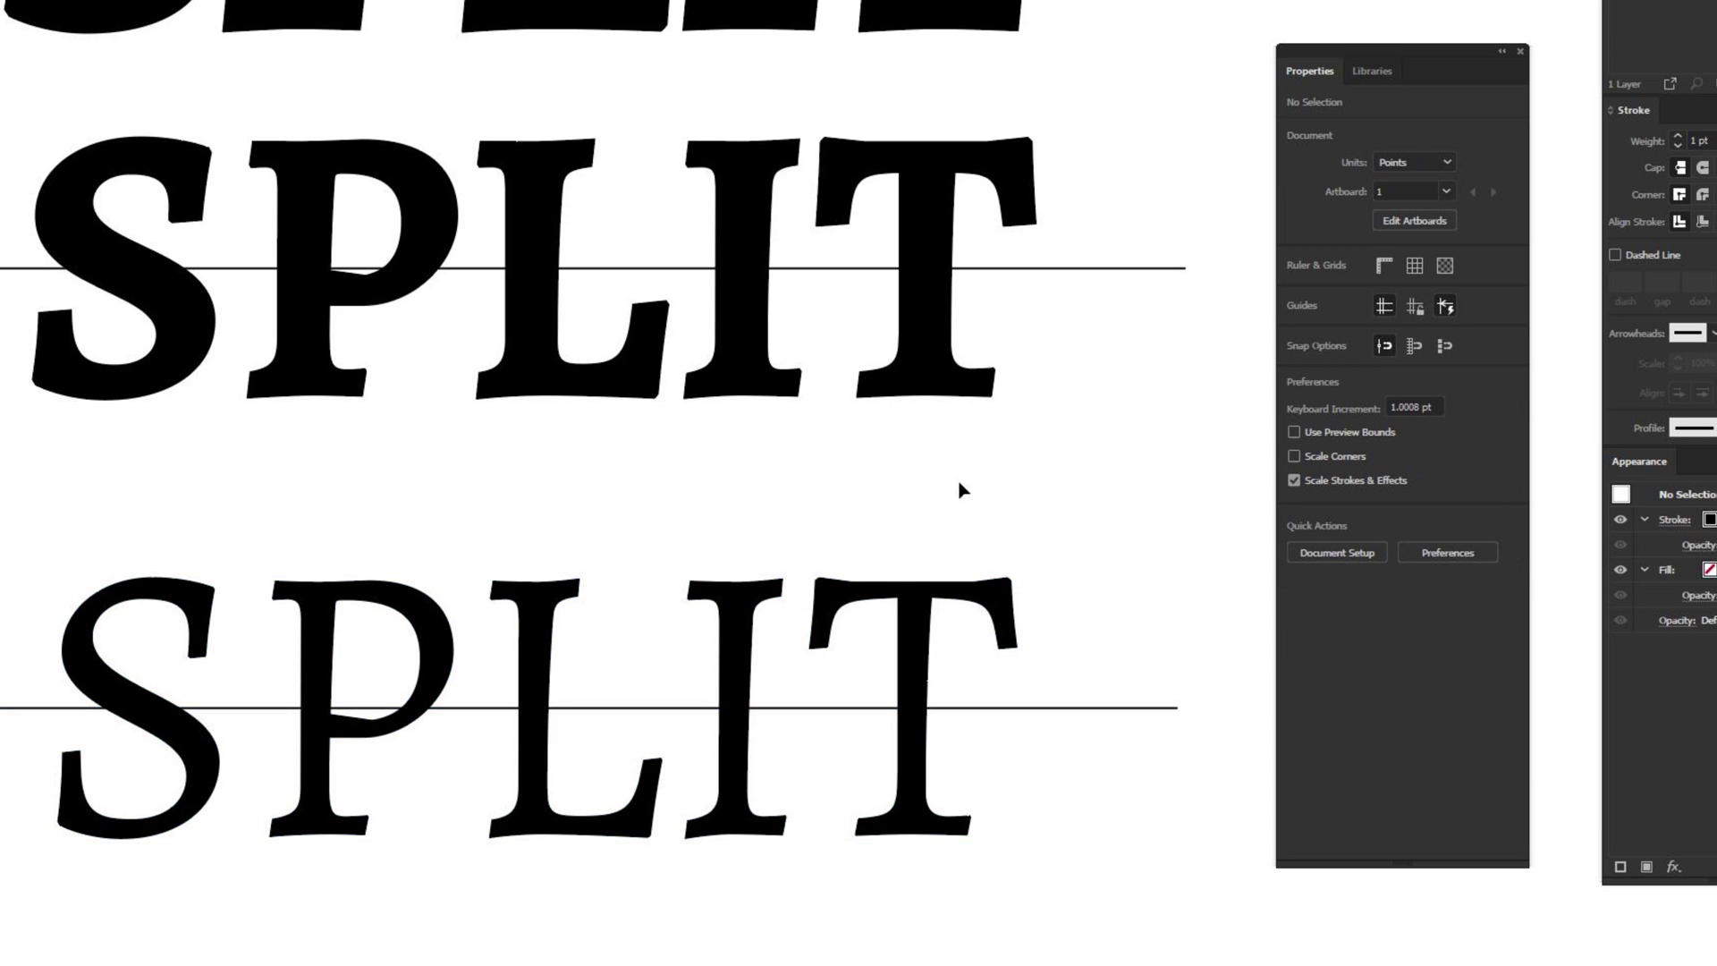
Cut the Black SPLIT along its horizontal line with the Divide pathfinder.
left_click_drag(974, 482, 988, 579)
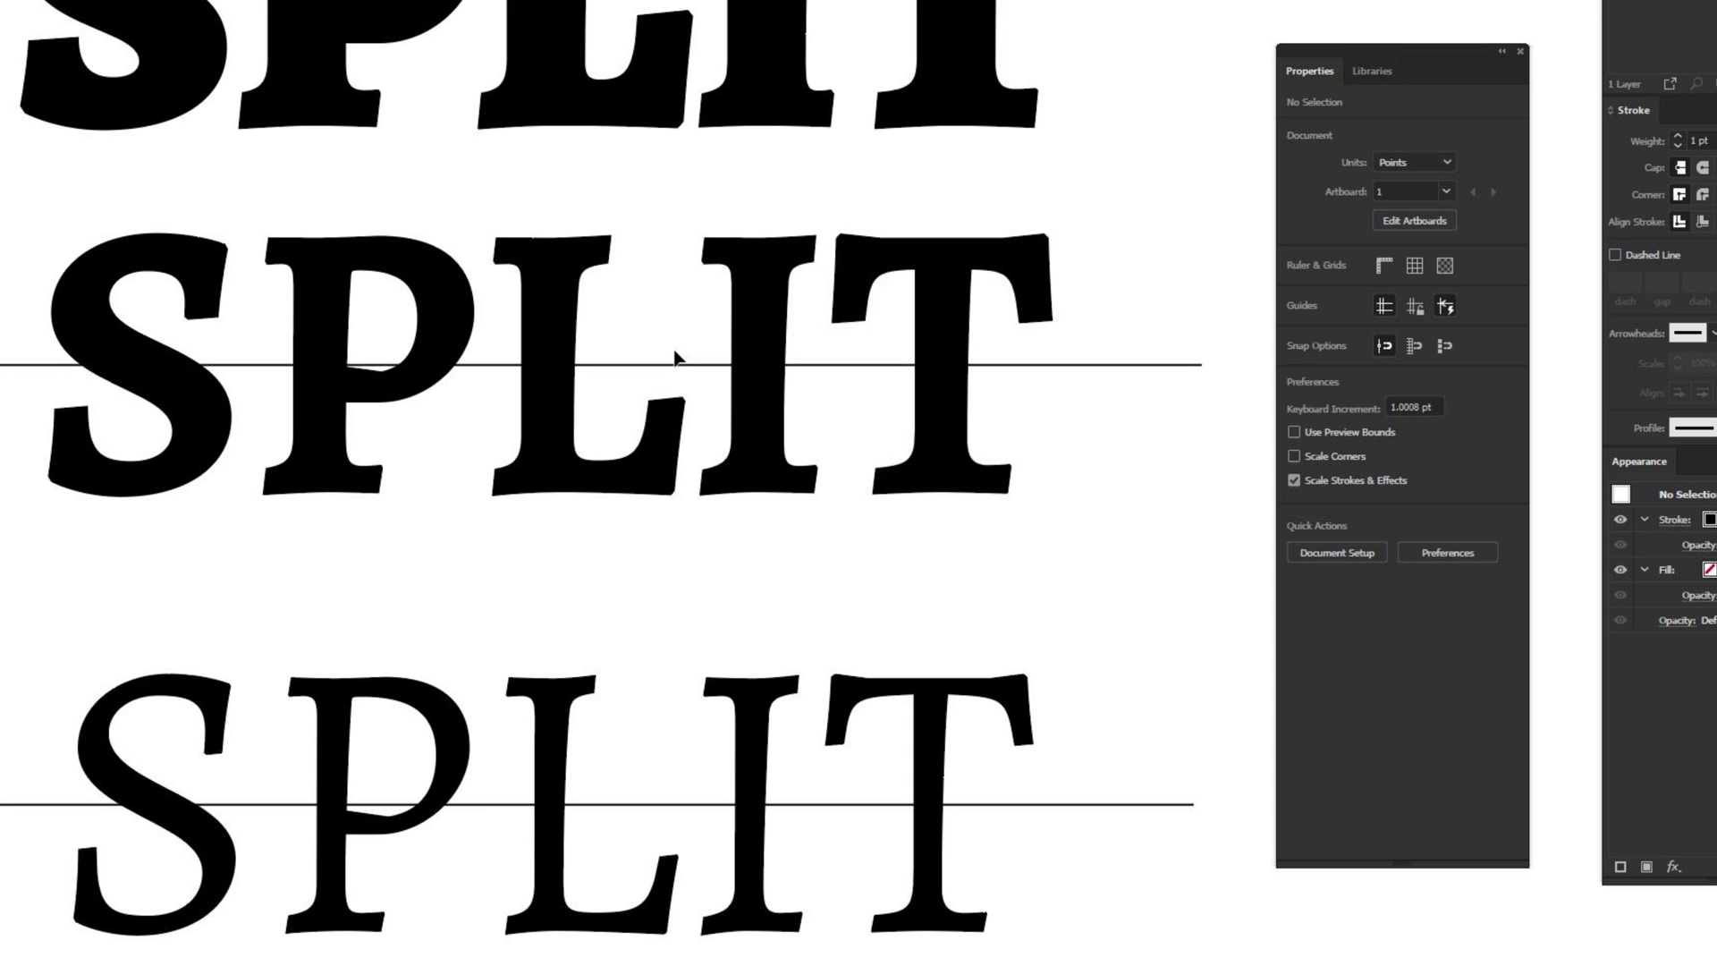
scroll(676, 357, "up", 2)
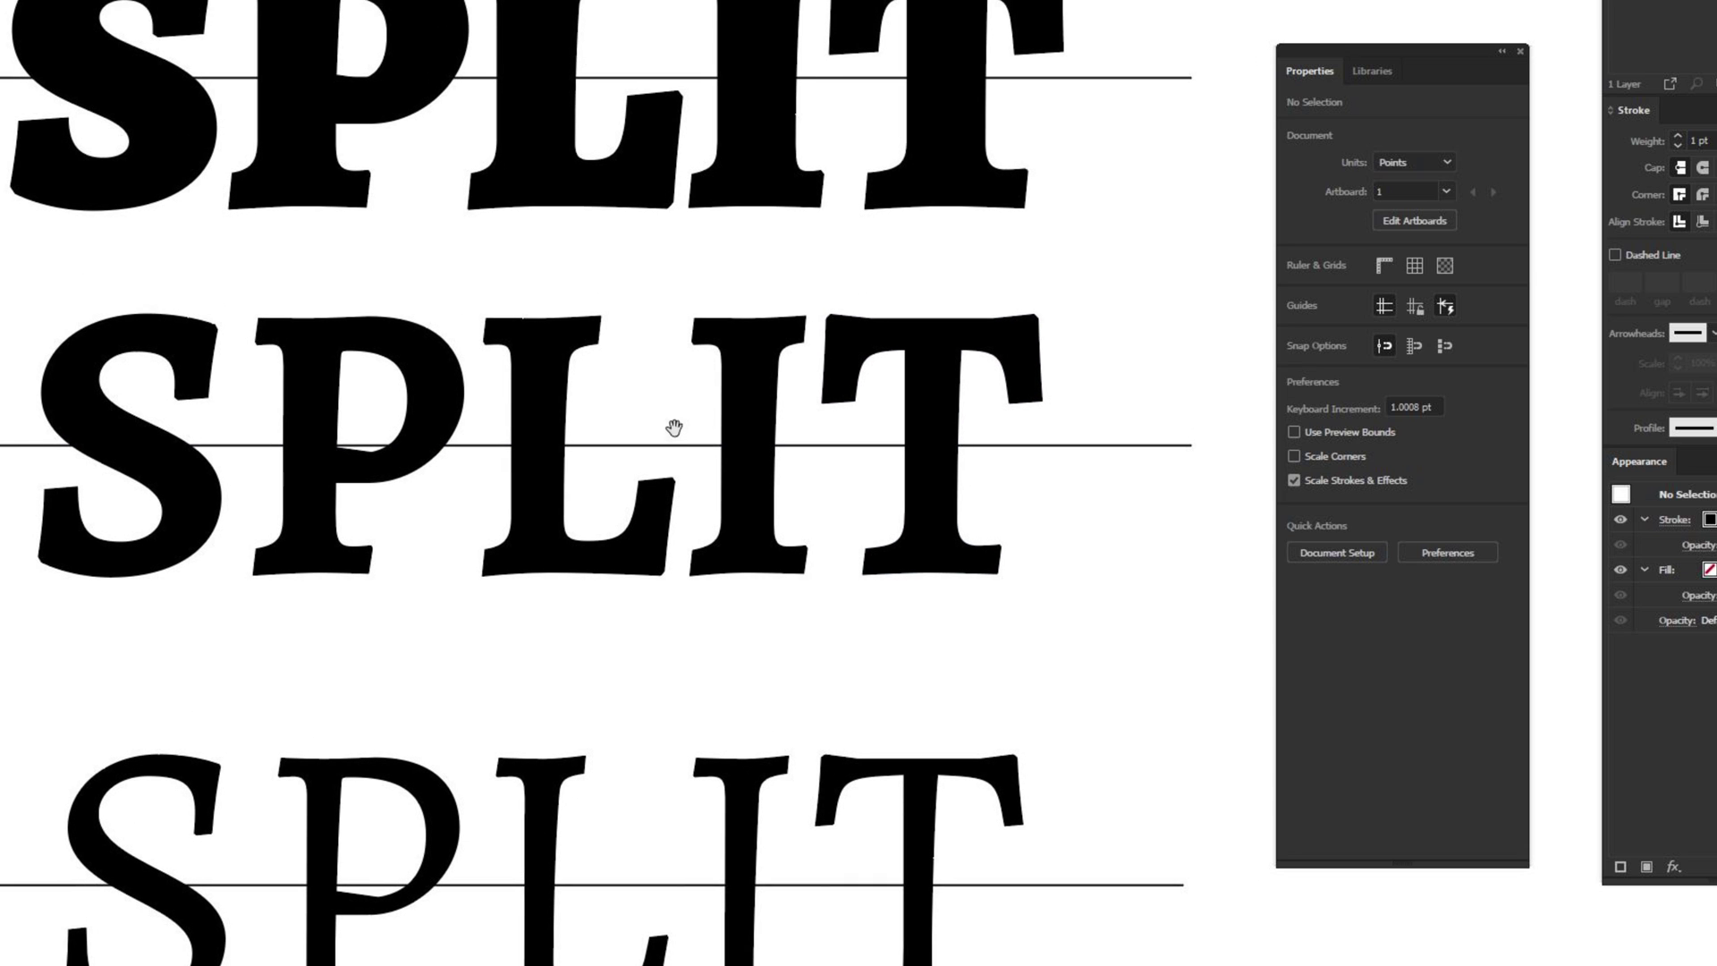
scroll(632, 433, "up", 2)
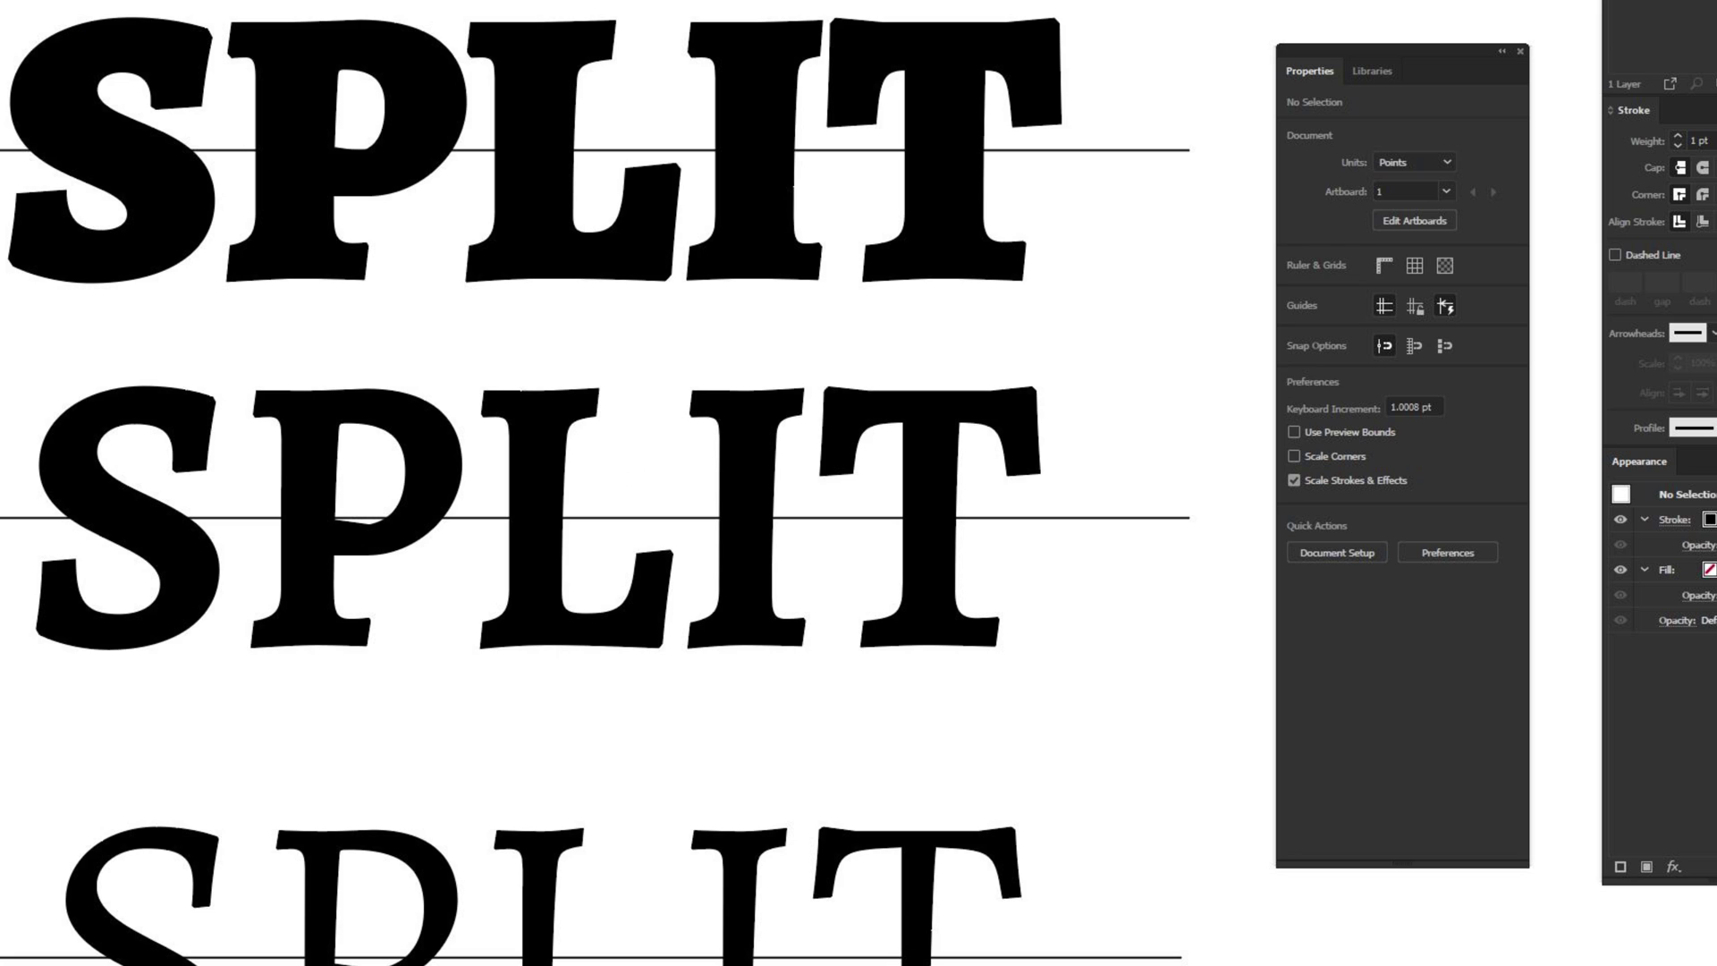
left_click_drag(25, 23, 1179, 270)
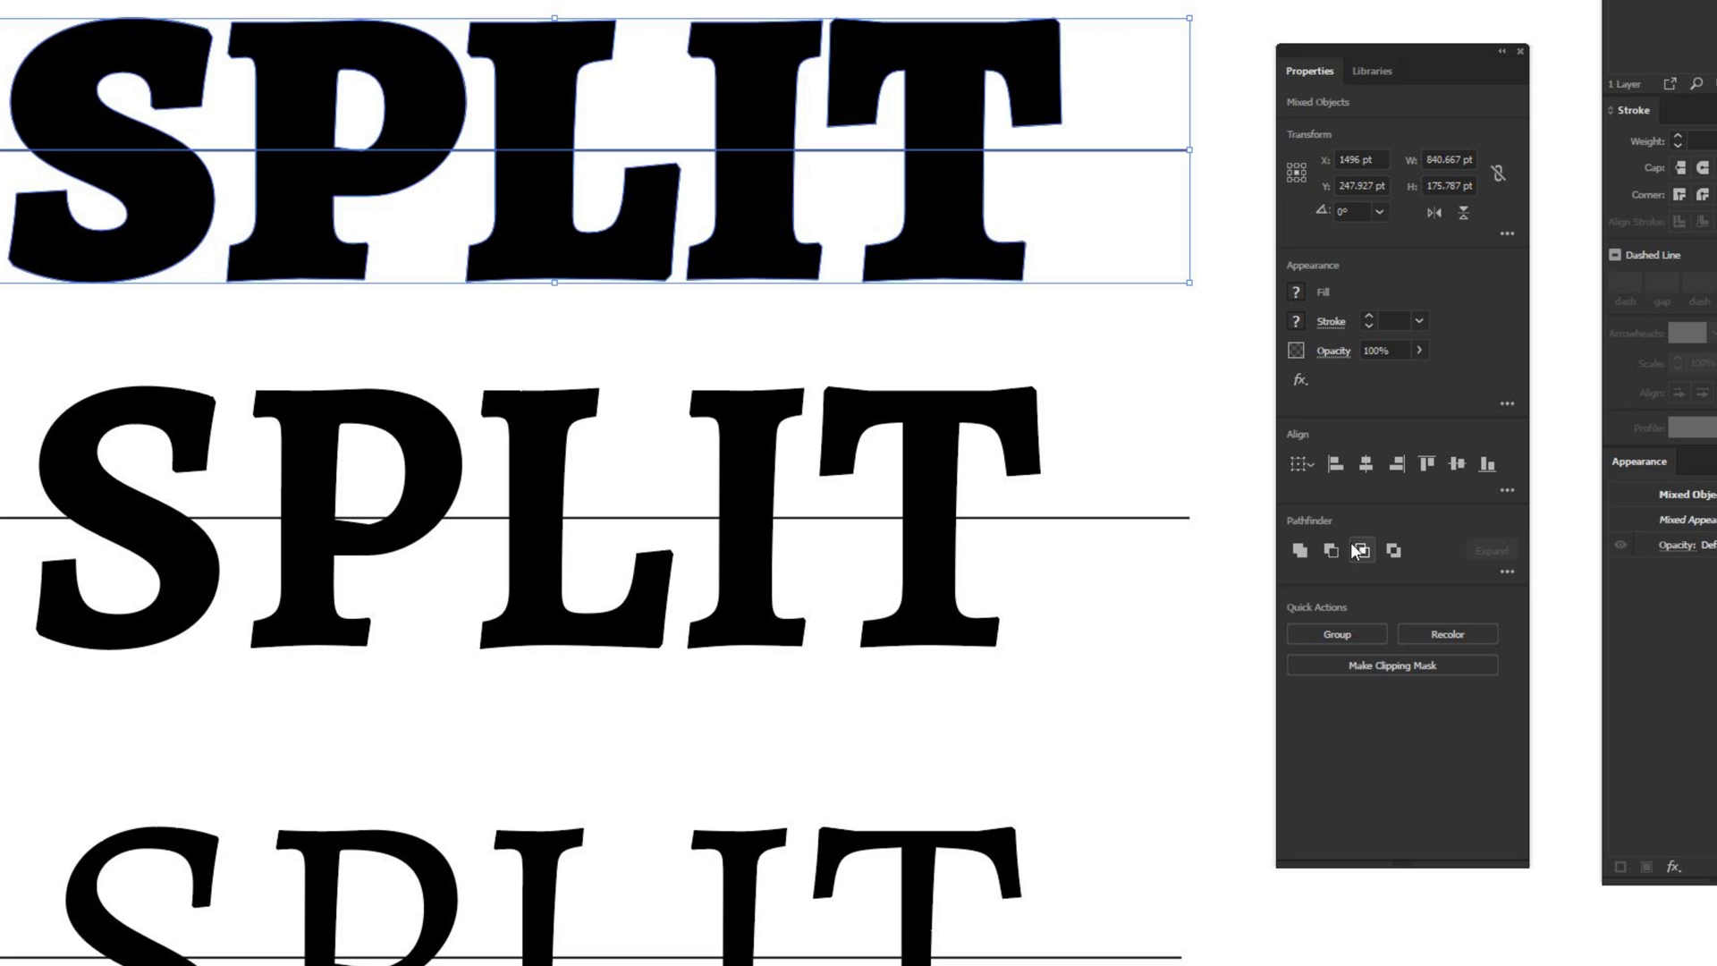
left_click(1506, 574)
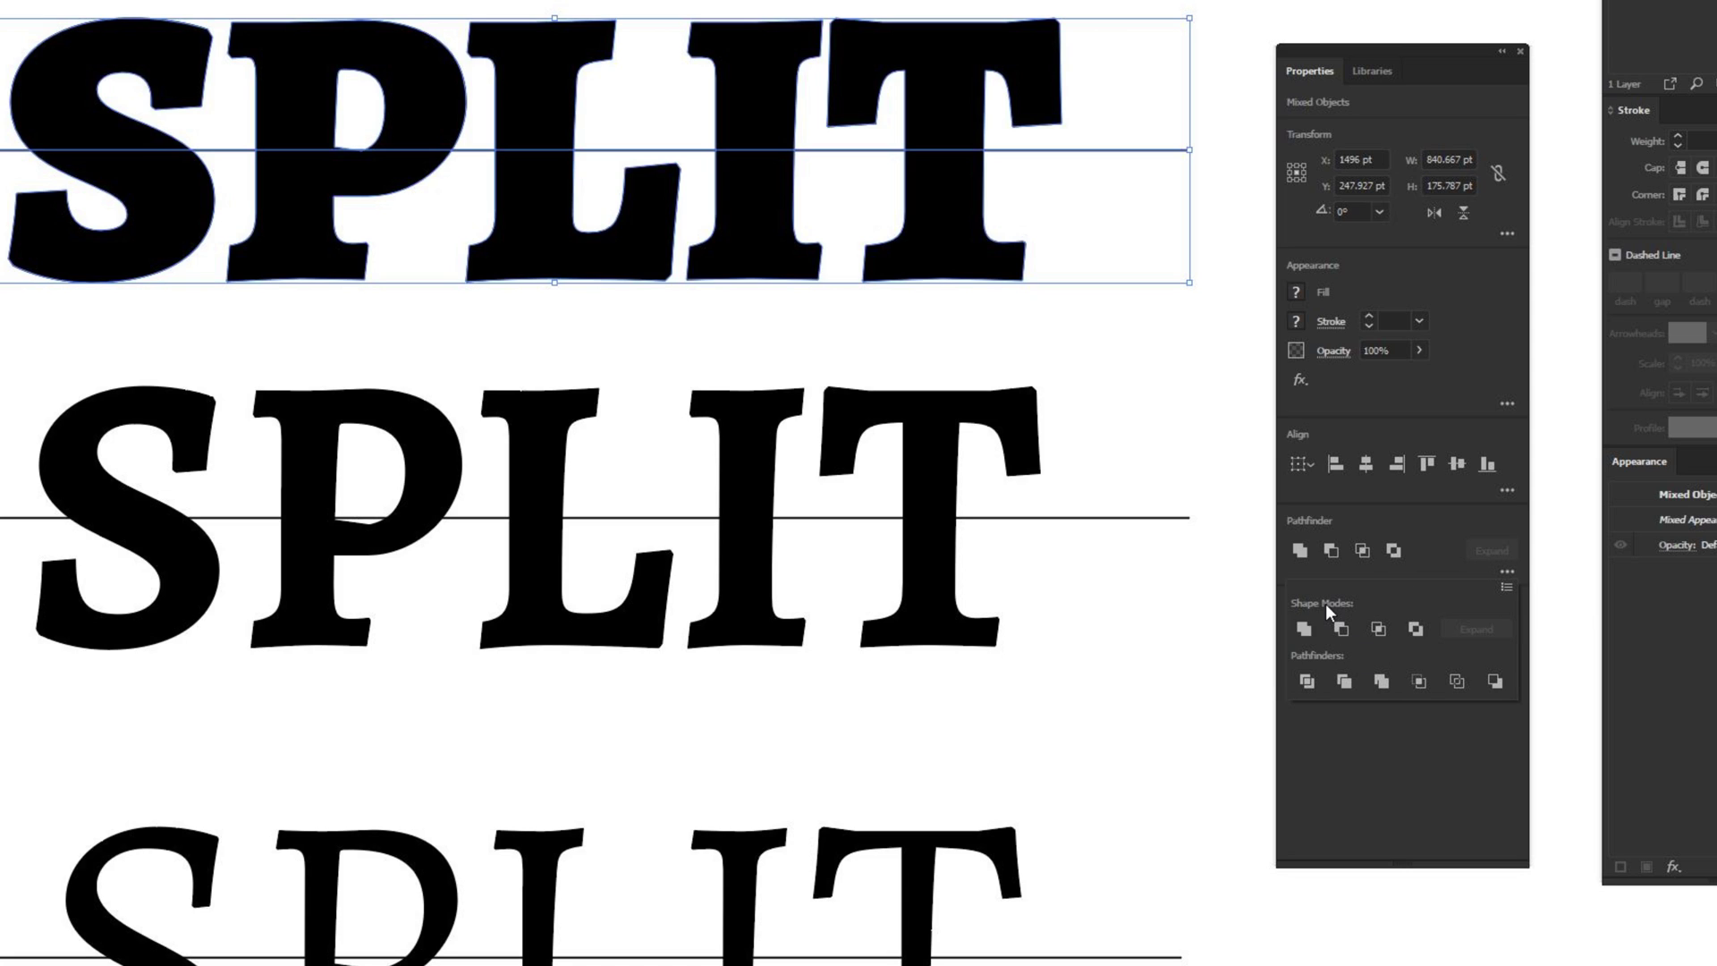
left_click(1309, 682)
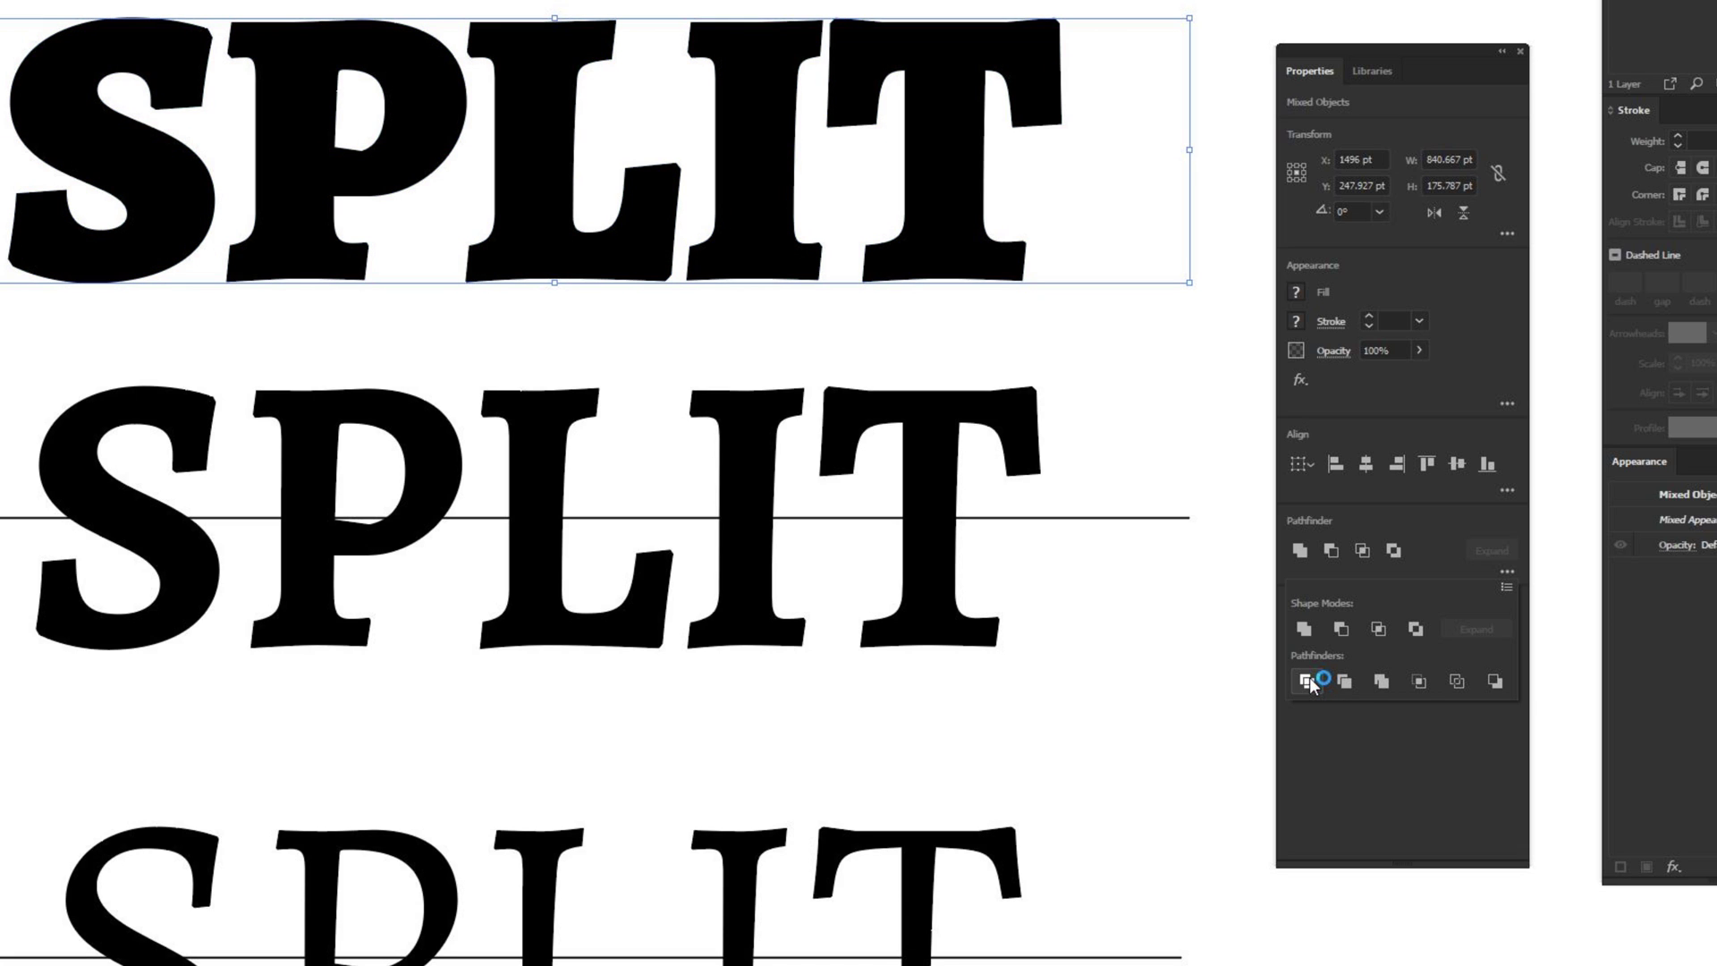
left_click(742, 383)
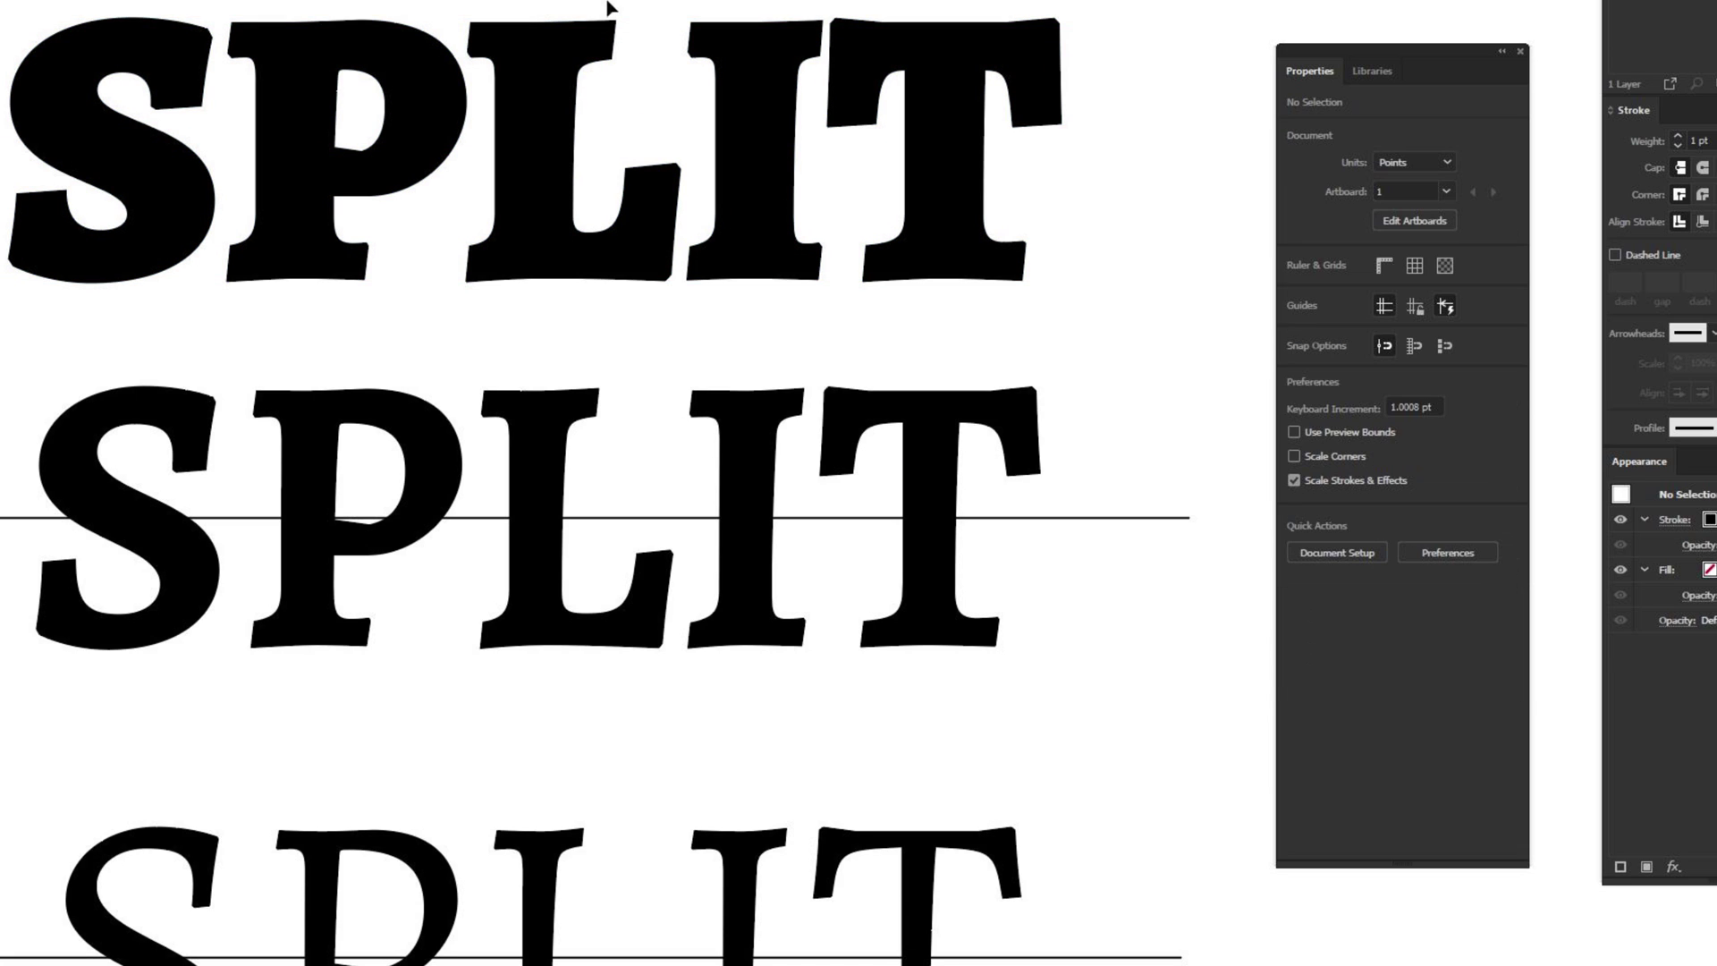
Ungroup the divided Black SPLIT and check the separate halves of the T and I by selecting them individually.
left_click(535, 81)
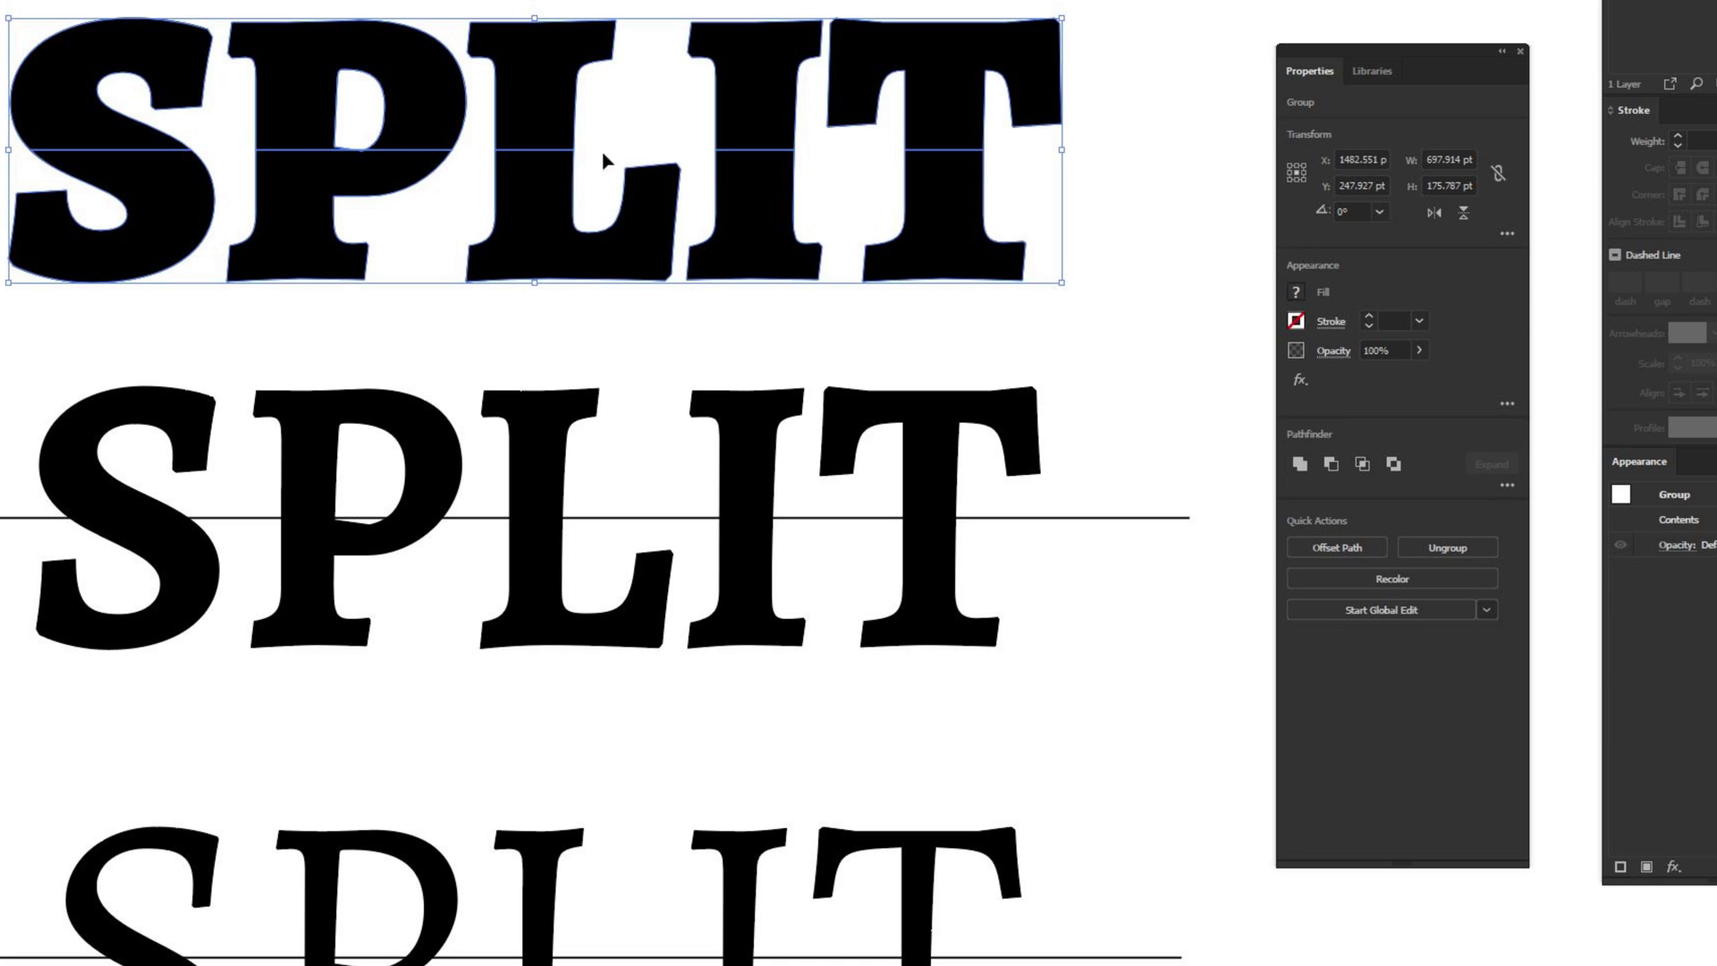
right_click(946, 64)
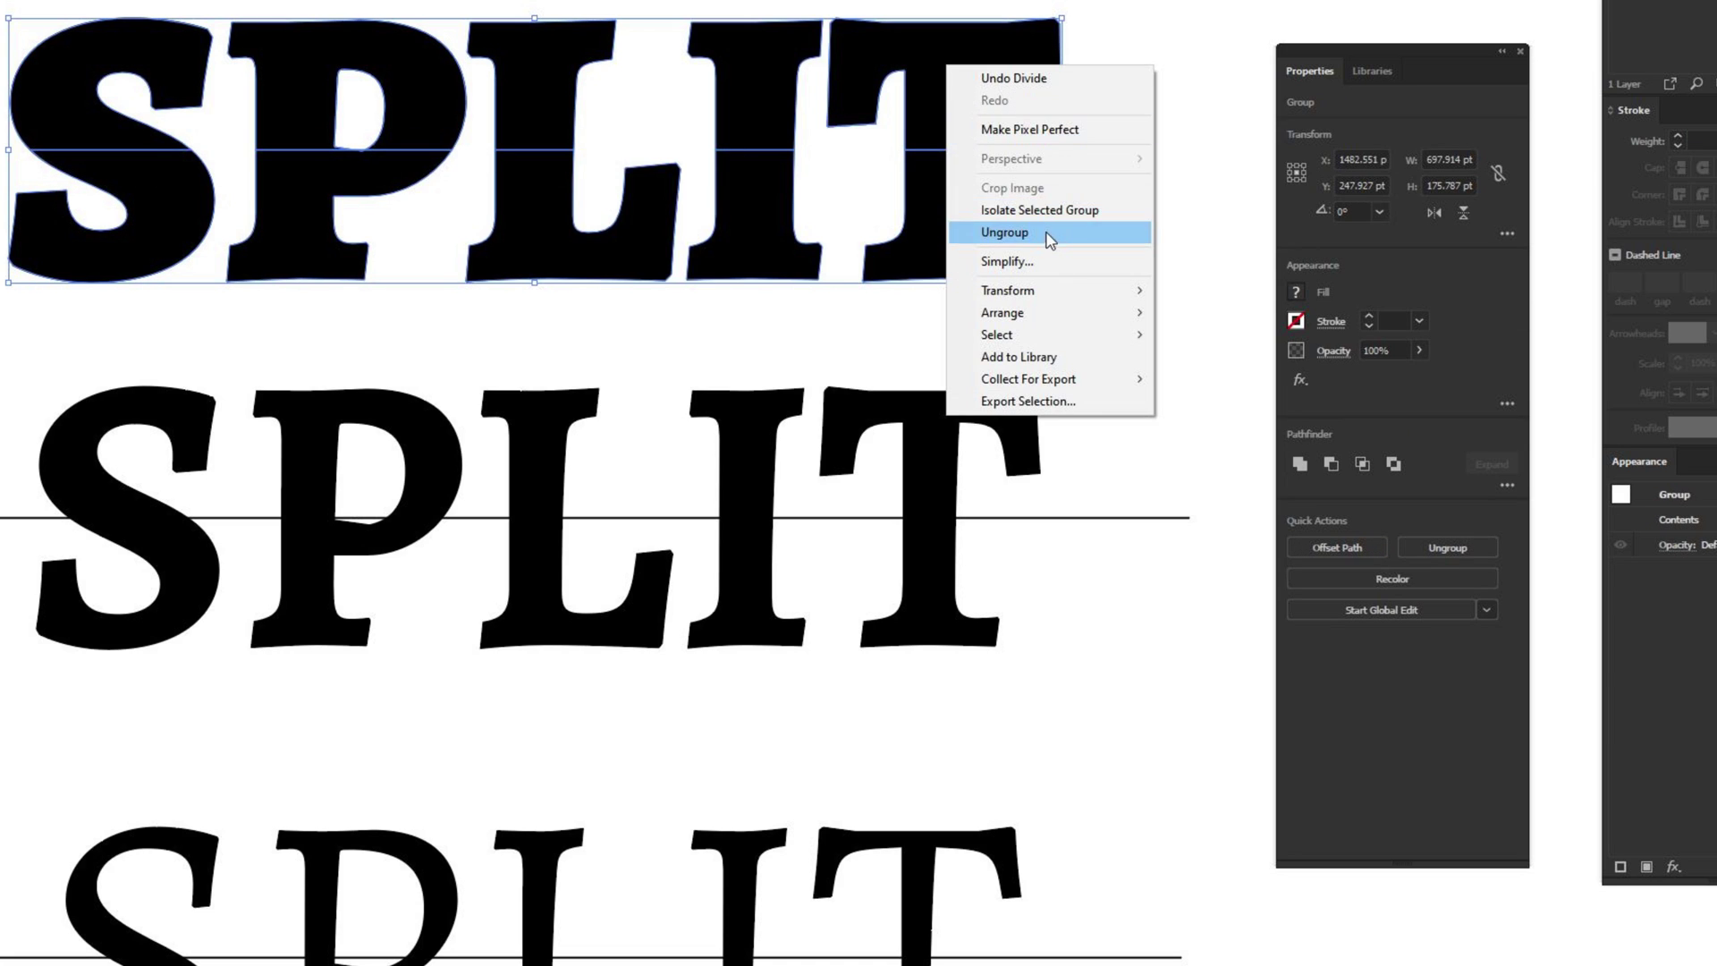
left_click(1046, 238)
left_click(1142, 110)
left_click(926, 85)
left_click(894, 241)
left_click(774, 251)
left_click(766, 77)
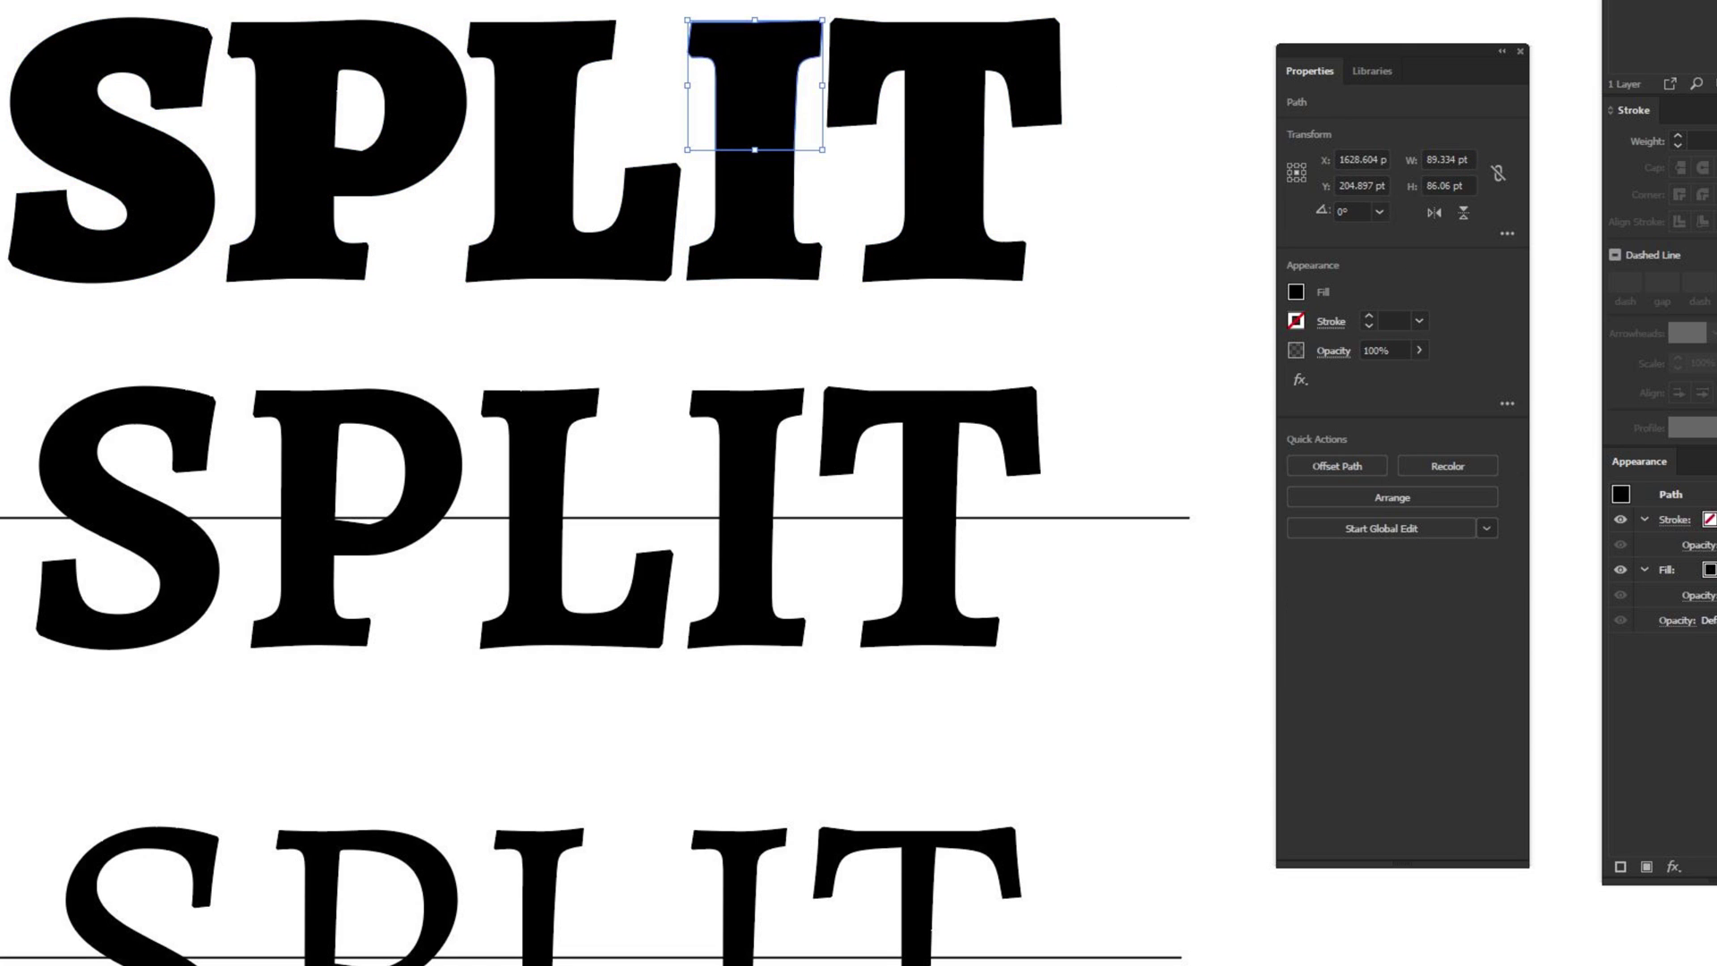
Cut the Bold SPLIT along its horizontal line with the Divide pathfinder.
left_click(19, 549)
left_click_drag(23, 383, 1208, 659)
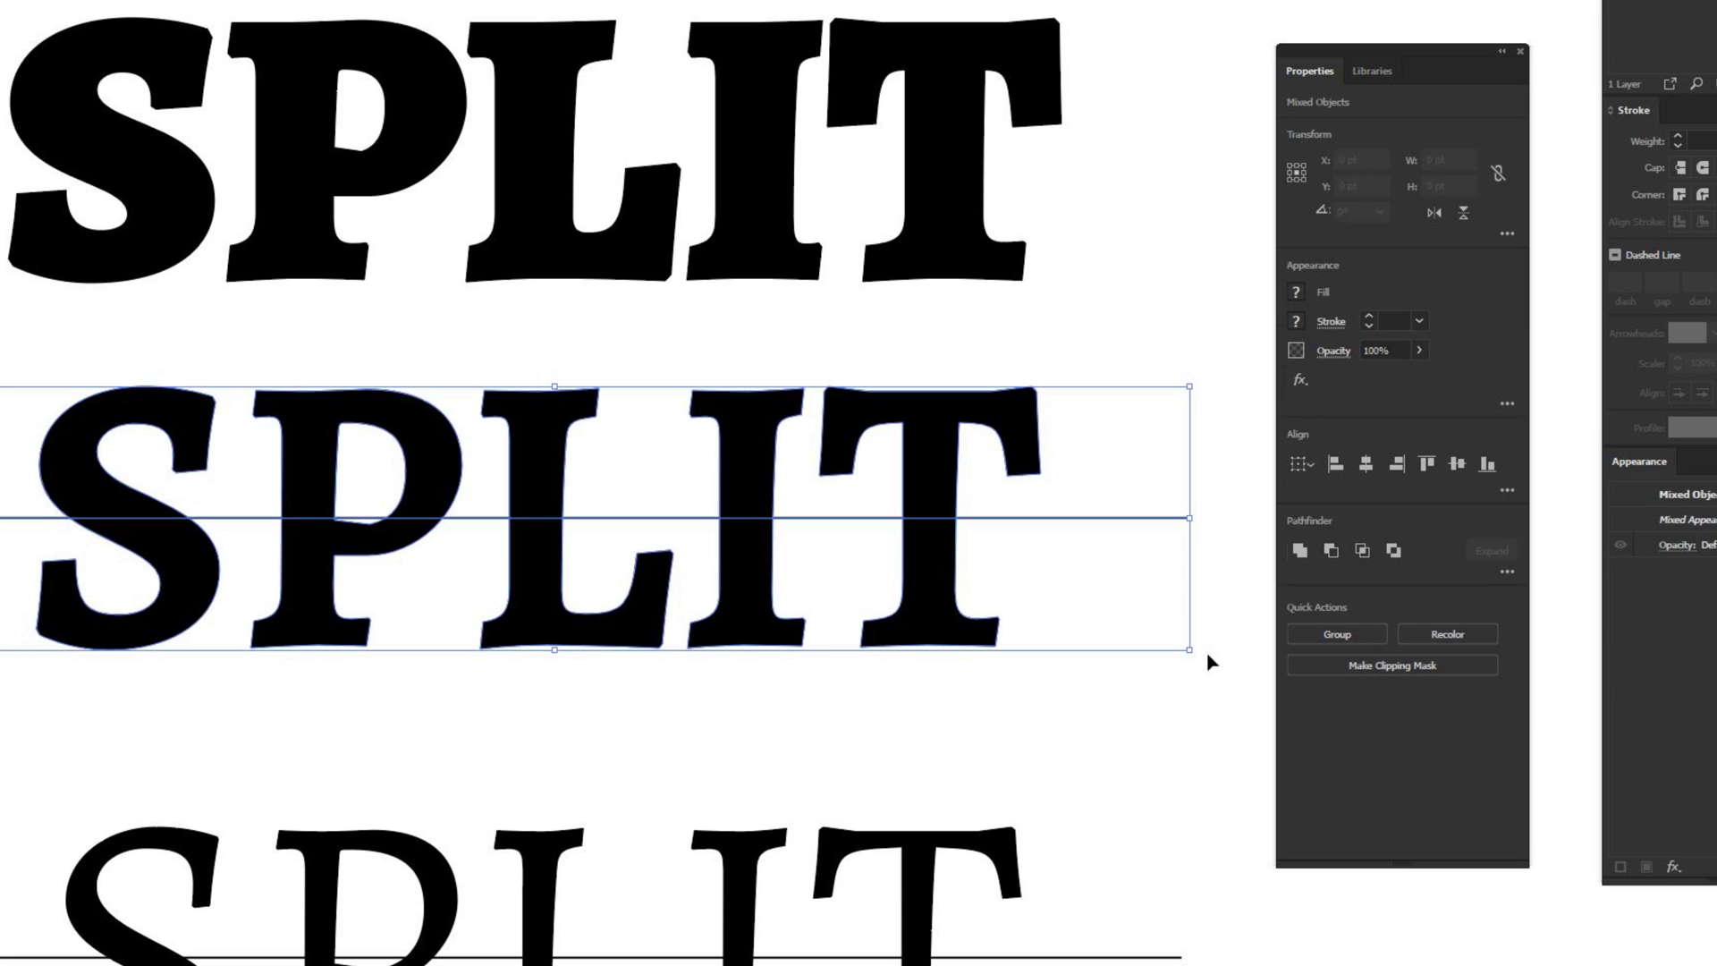
key("ctrl+shift+a")
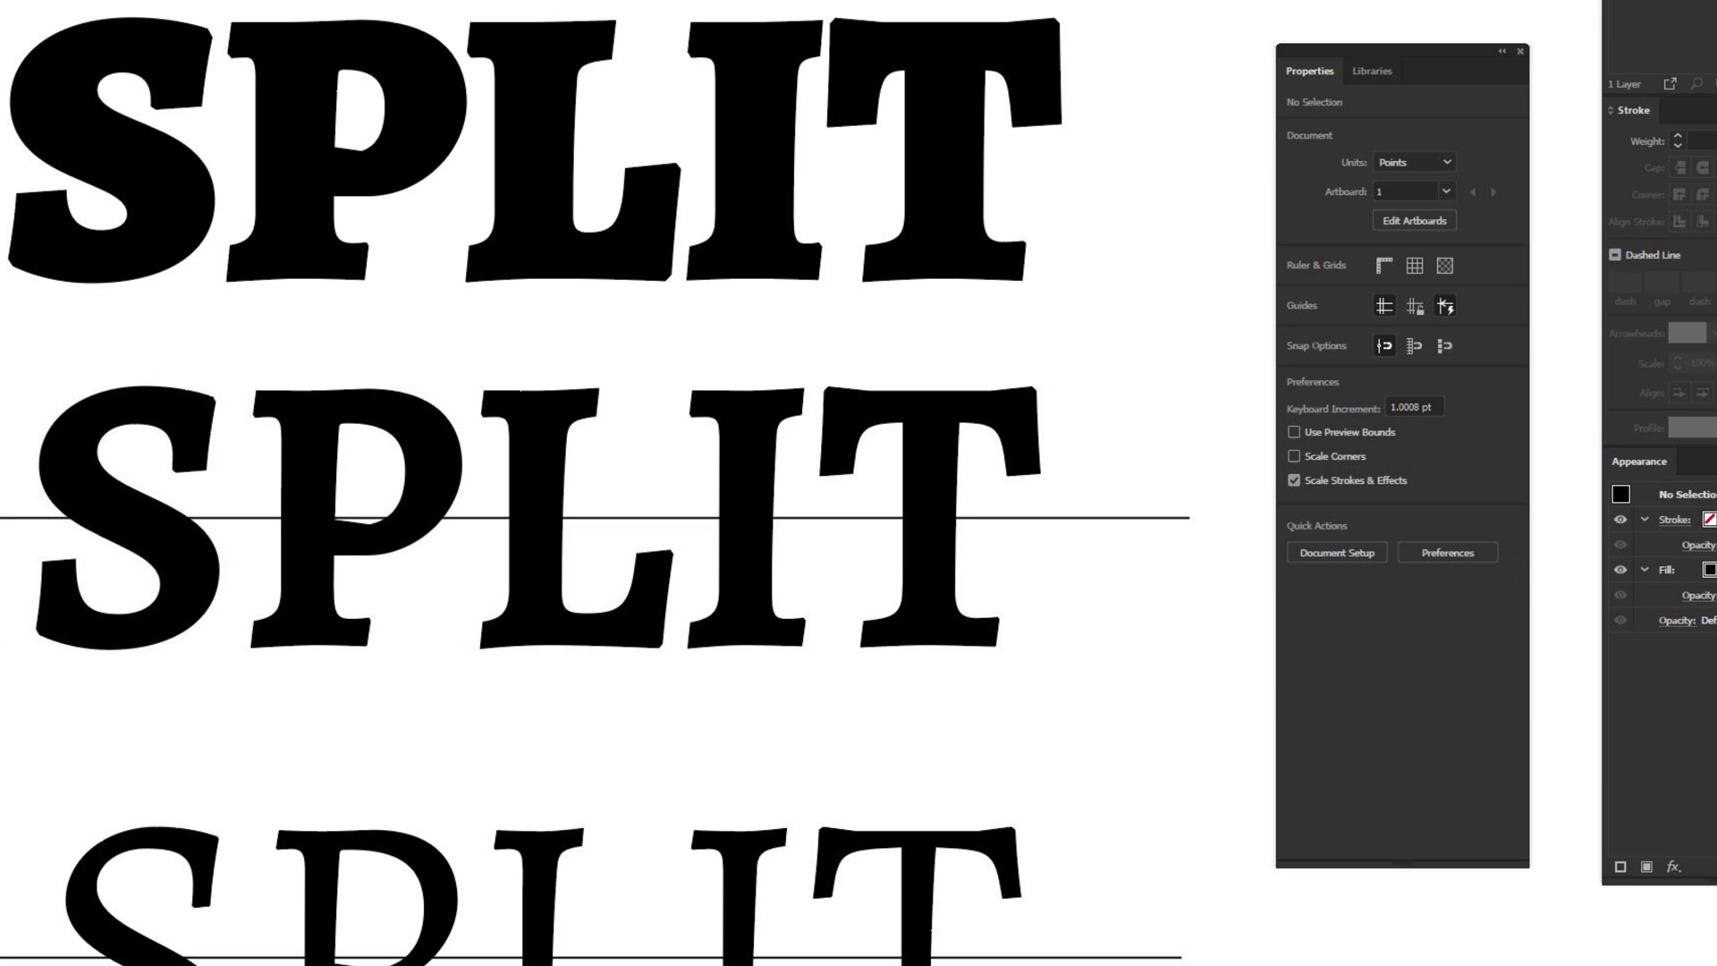
left_click_drag(19, 383, 1134, 615)
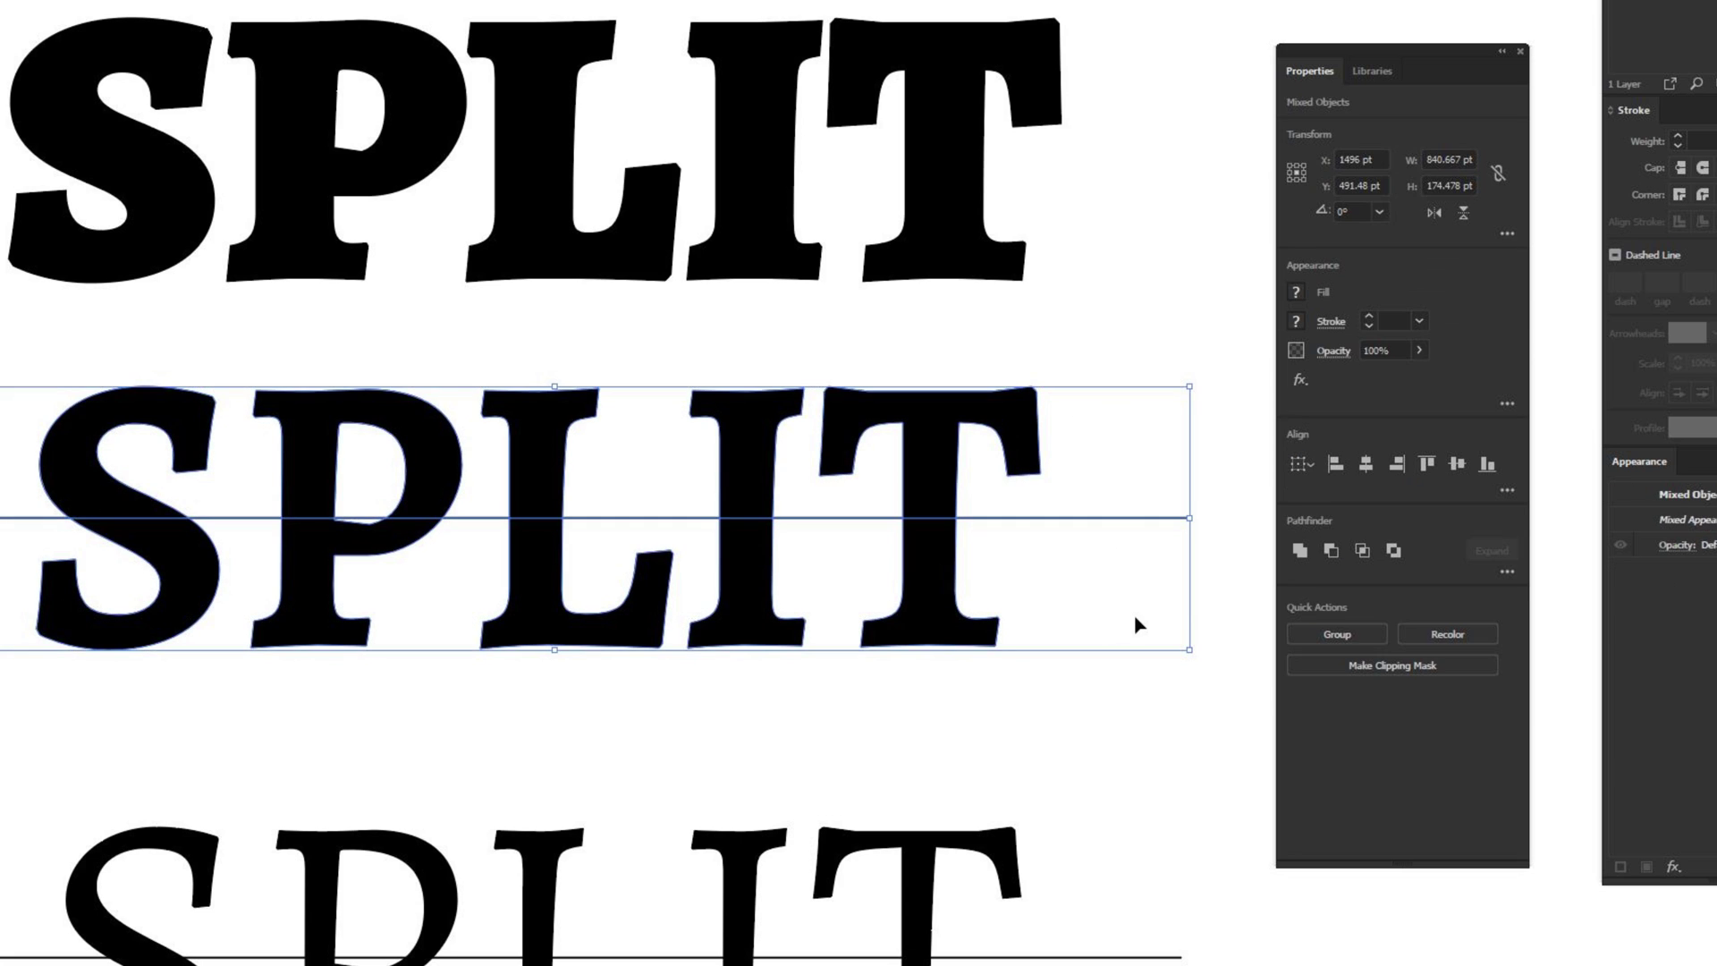
left_click(1507, 573)
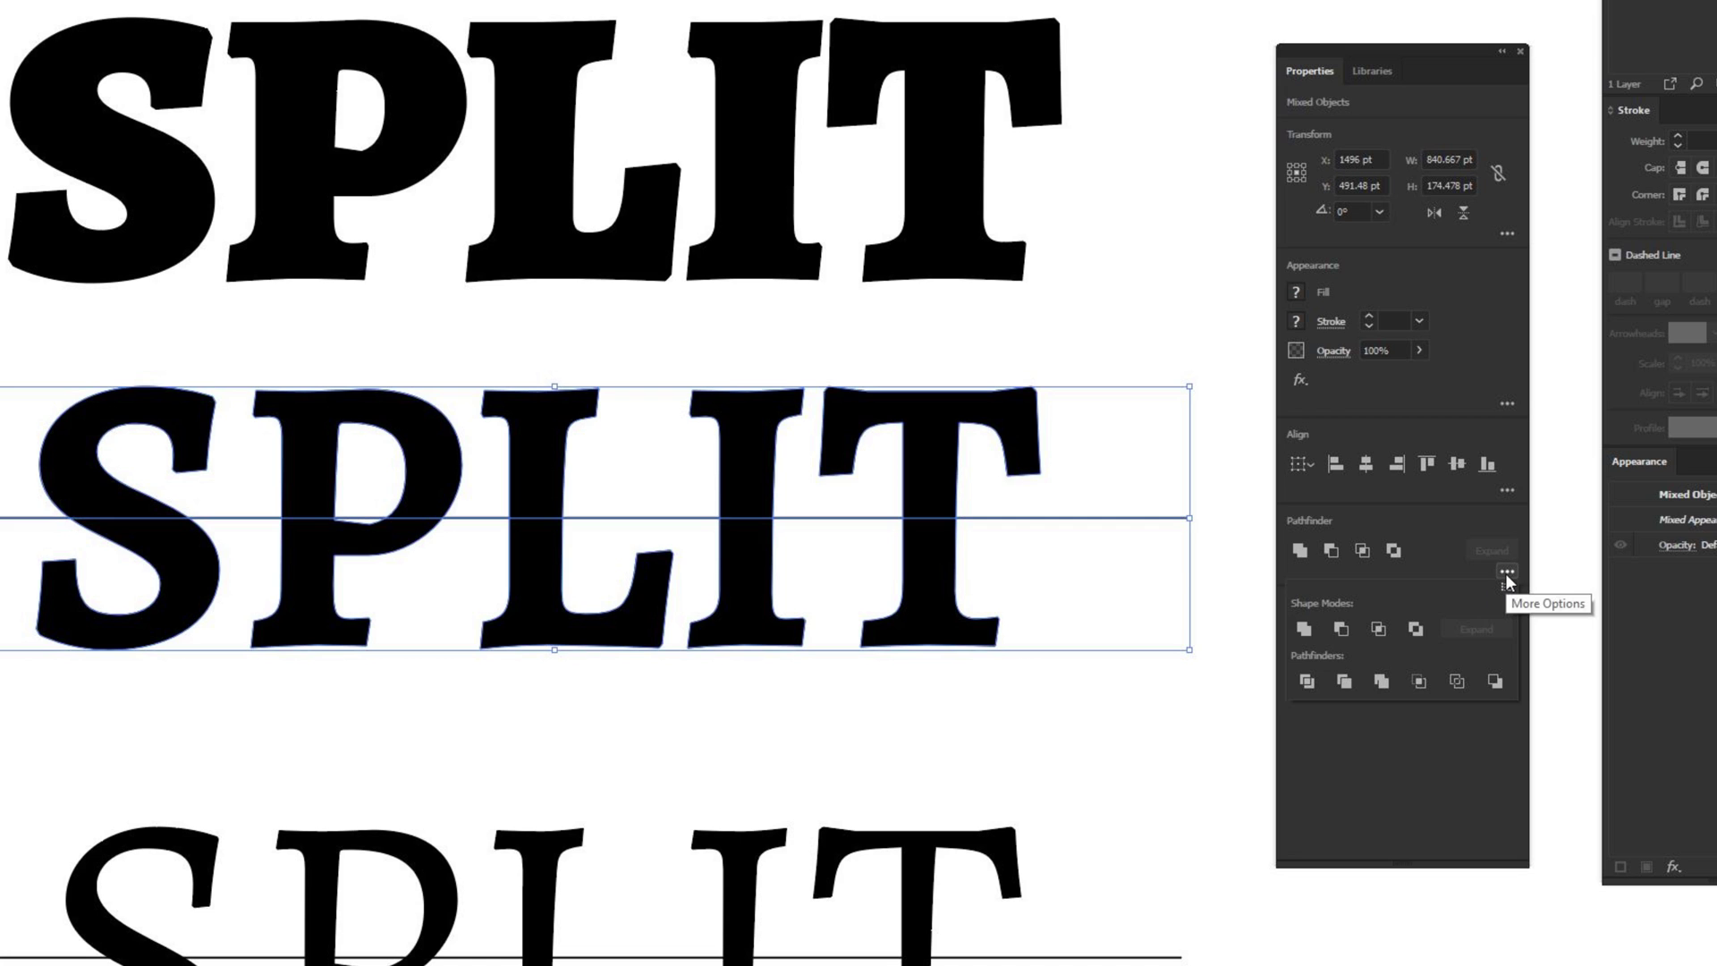
left_click(1306, 682)
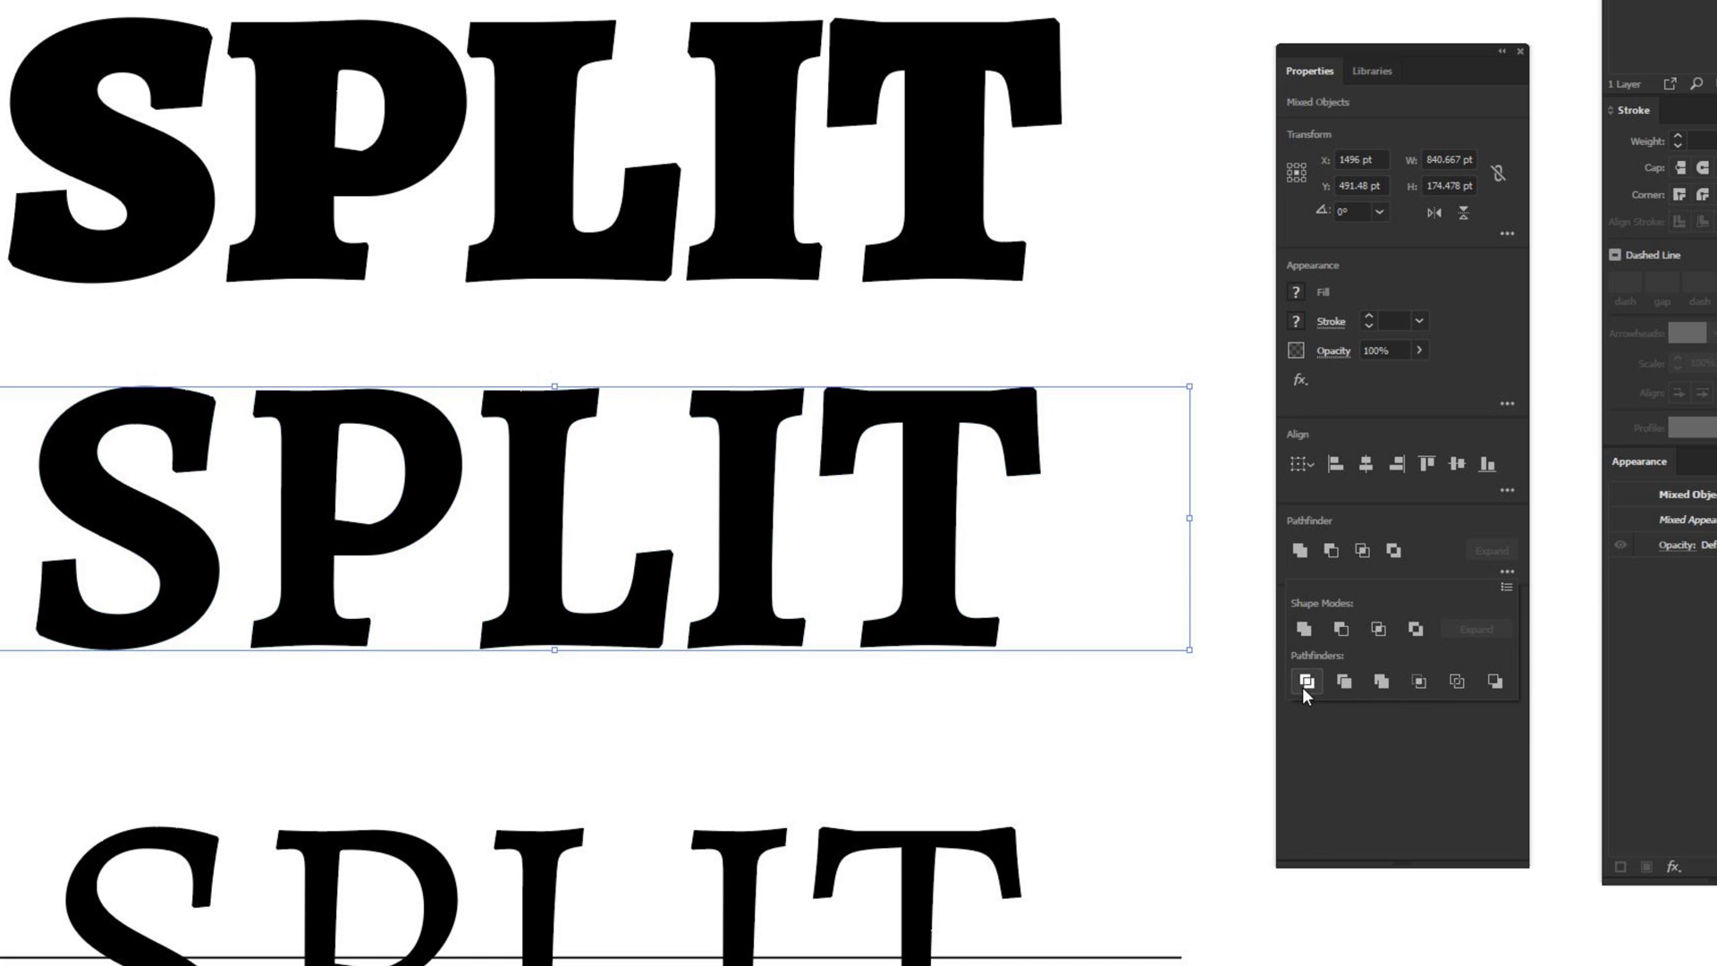
Cut the Regular SPLIT along its horizontal line with the Divide pathfinder.
left_click_drag(1175, 803, 1110, 528)
left_click_drag(9, 510, 1140, 913)
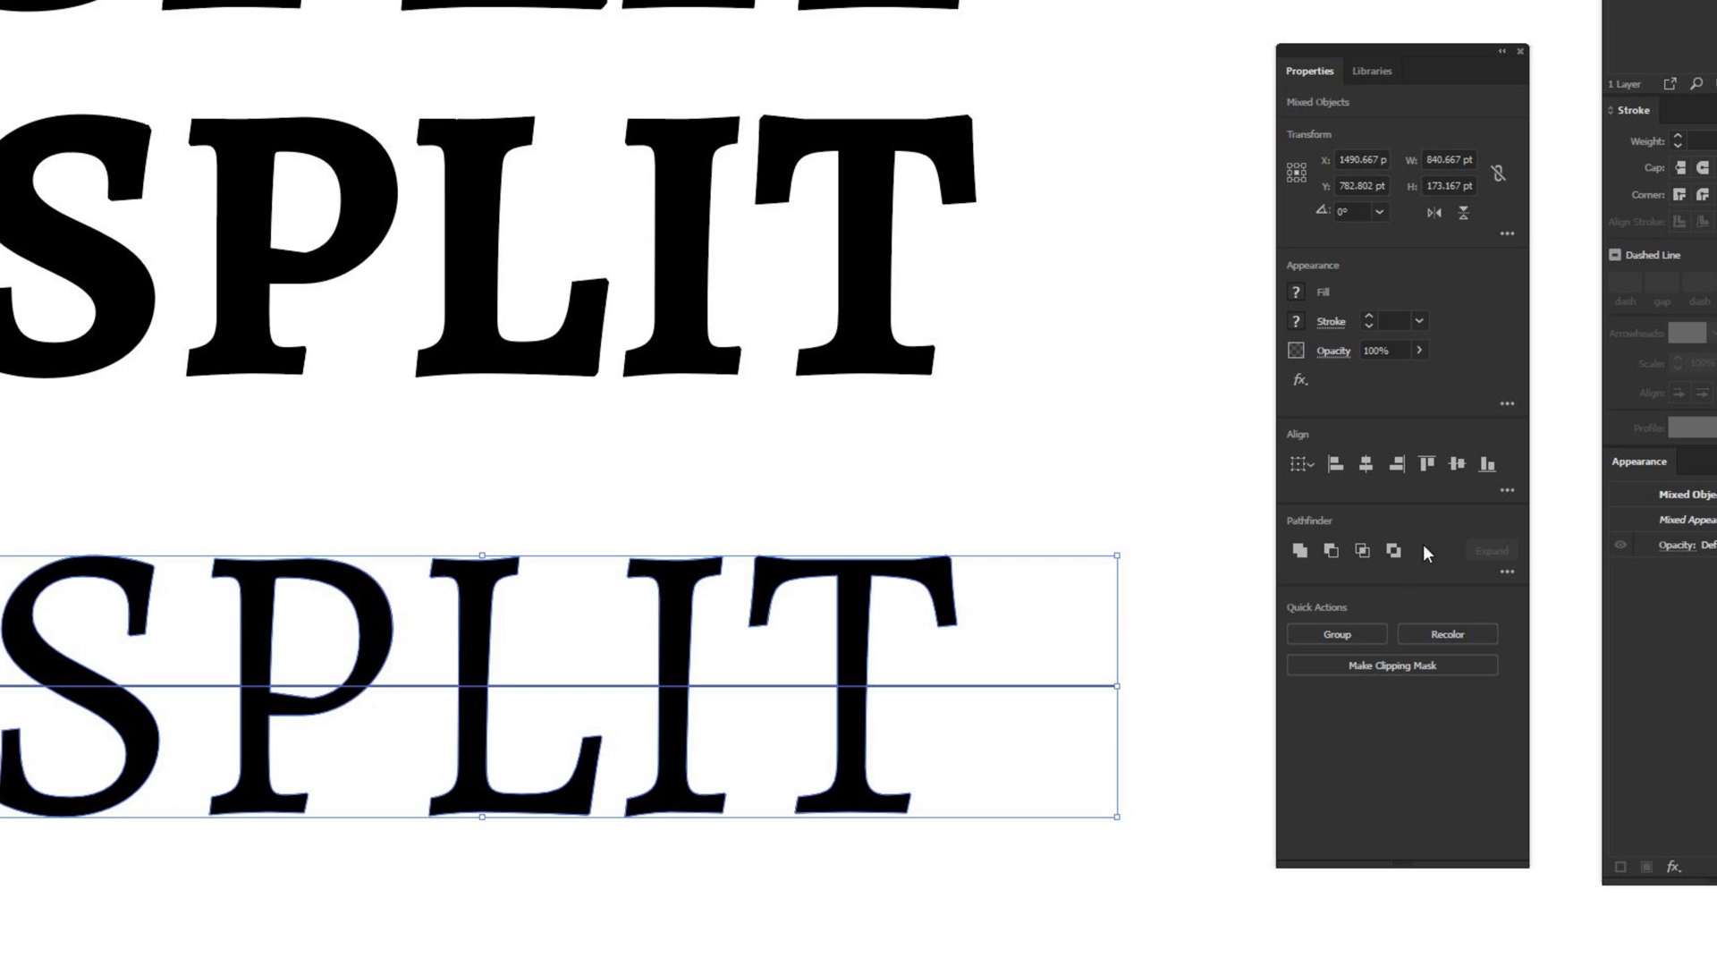
left_click(1506, 572)
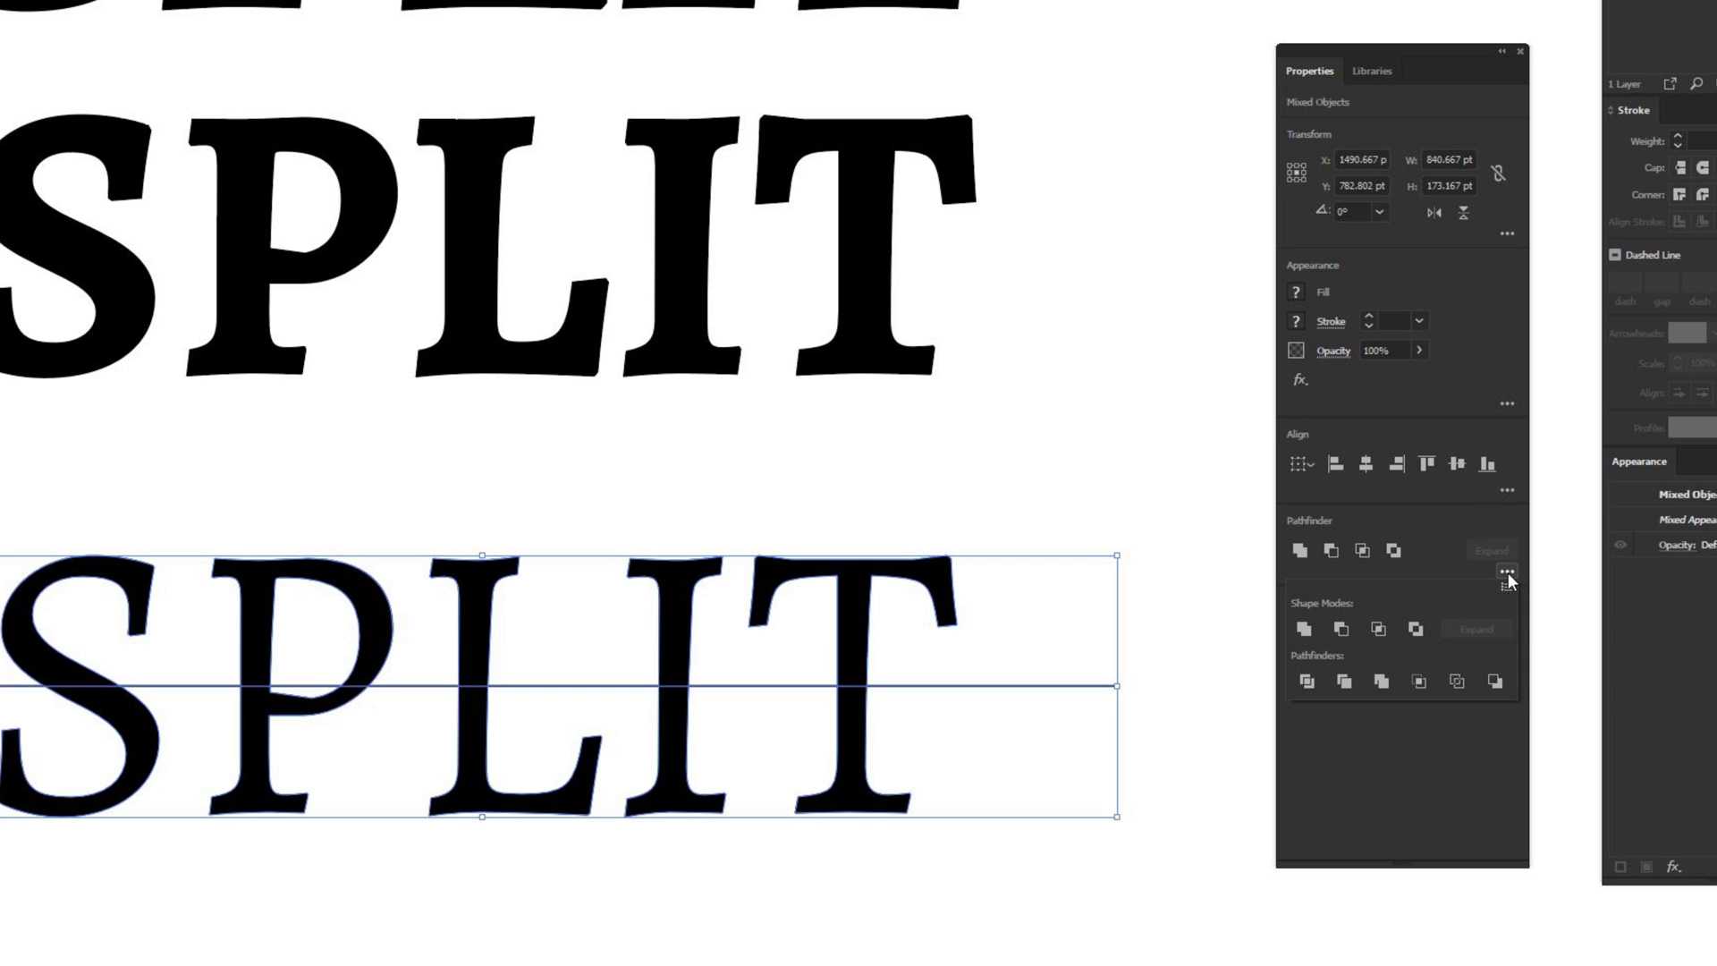
left_click(1306, 682)
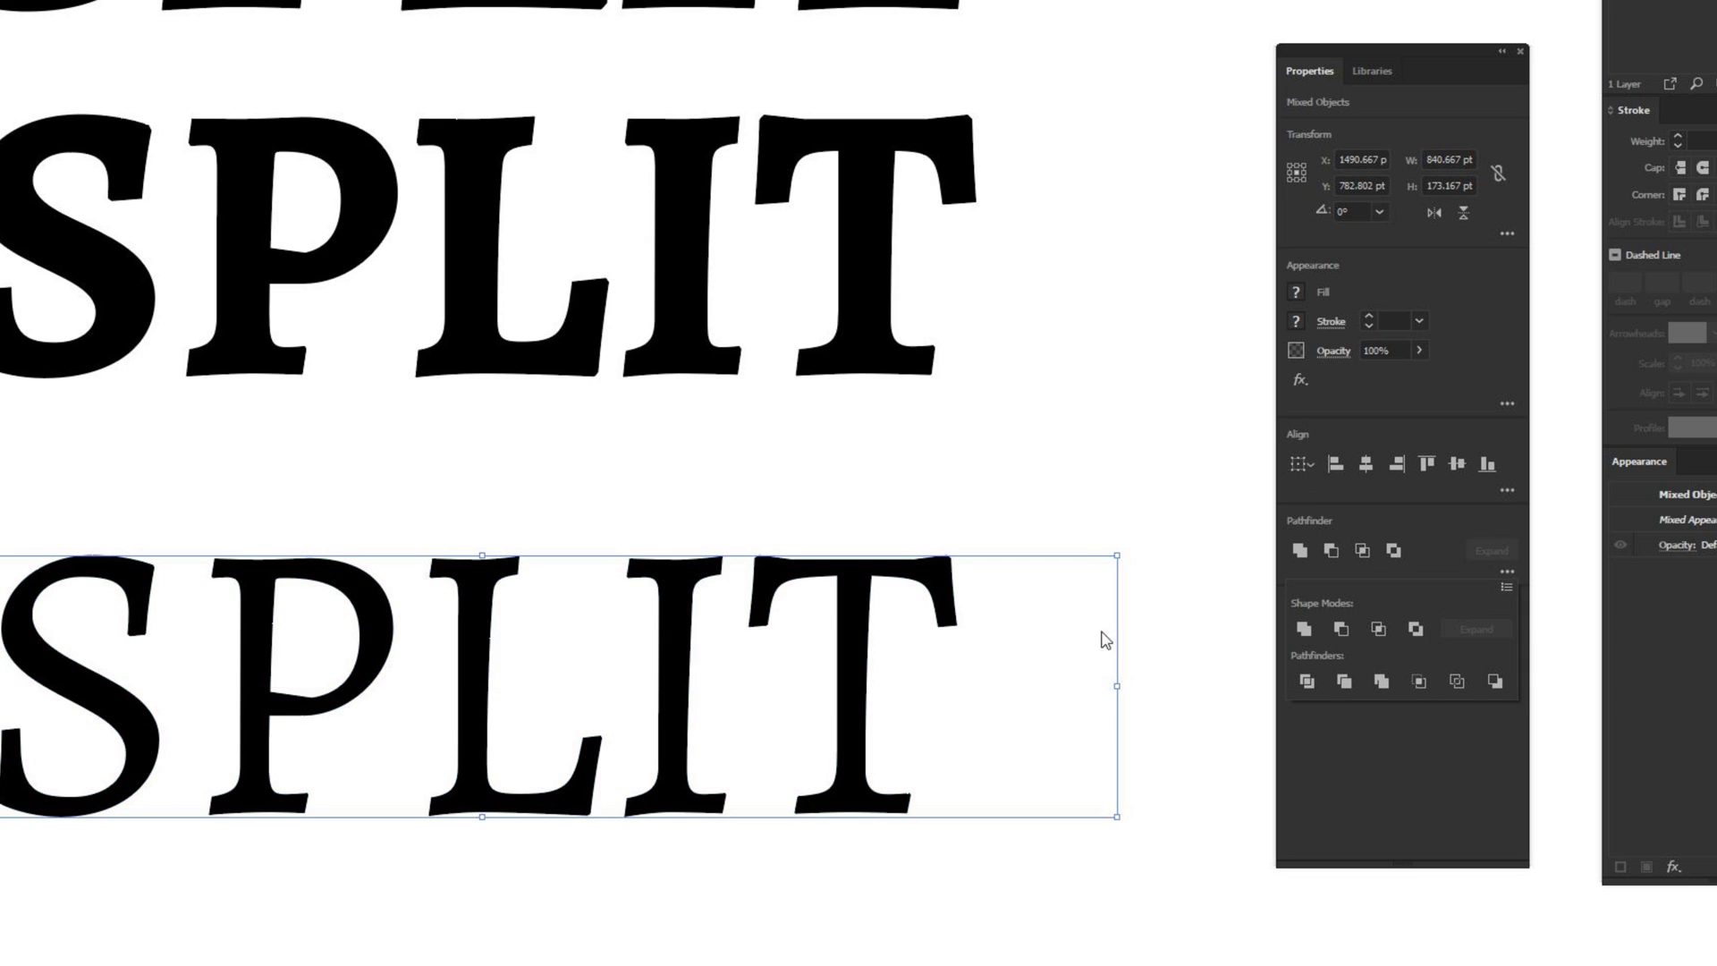
Ungroup the divided Regular SPLIT and the divided Bold SPLIT into separate letter halves.
right_click(859, 583)
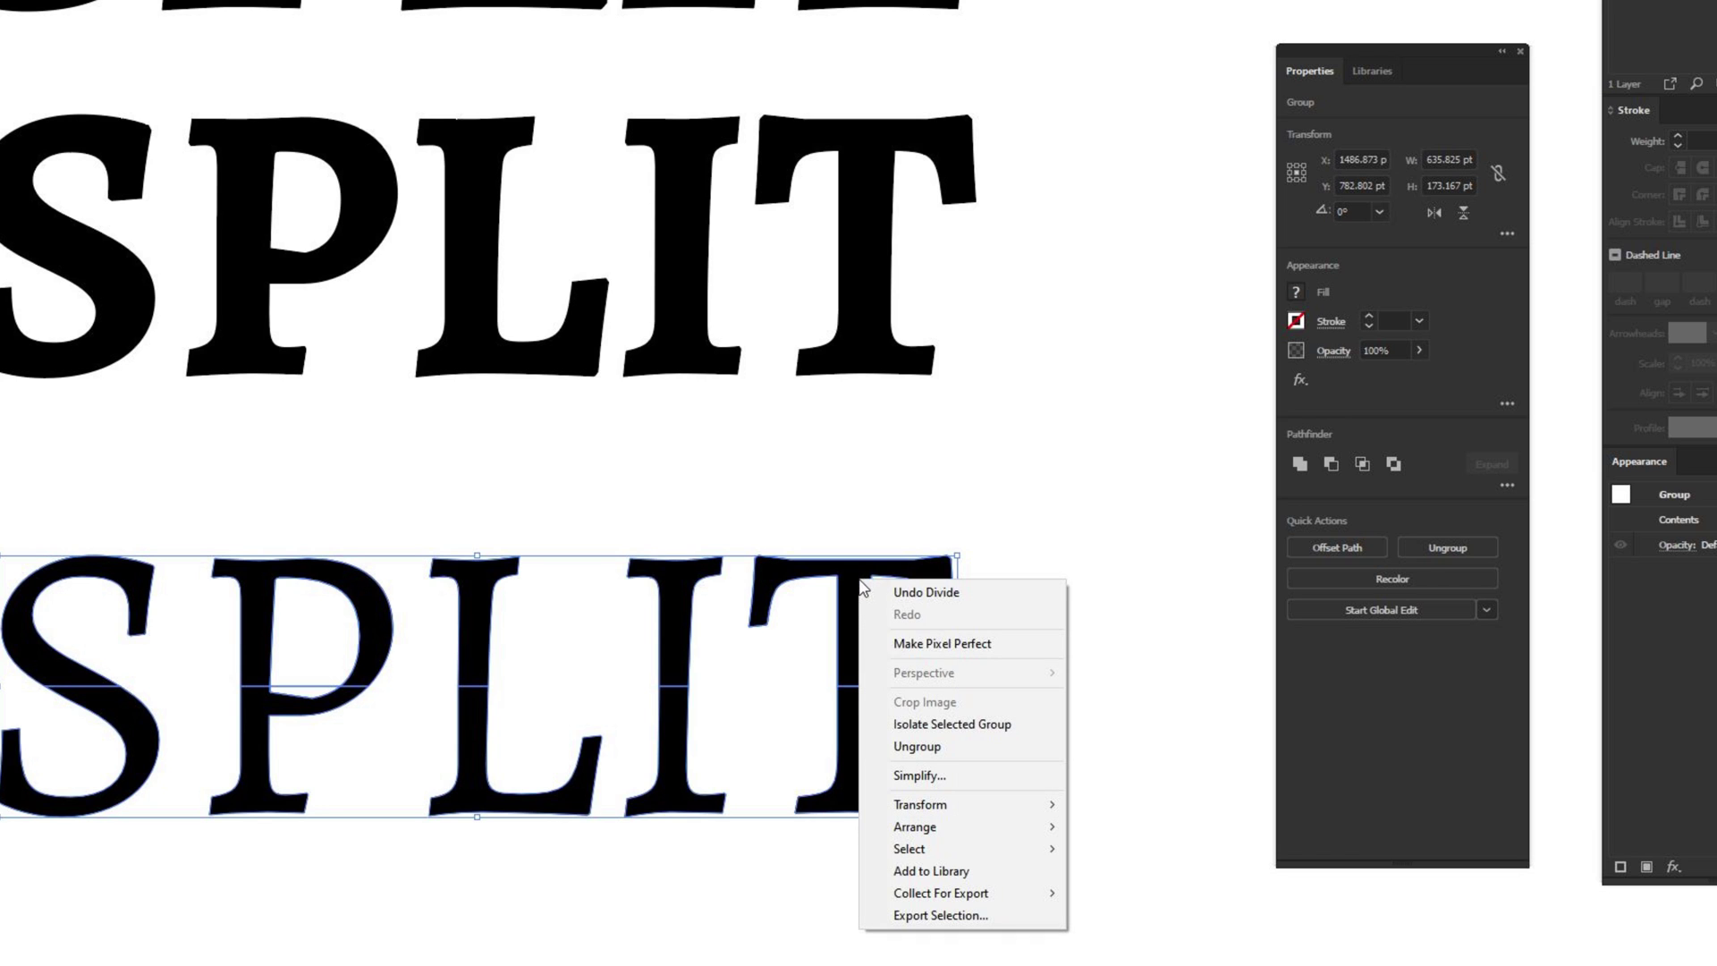
left_click(948, 745)
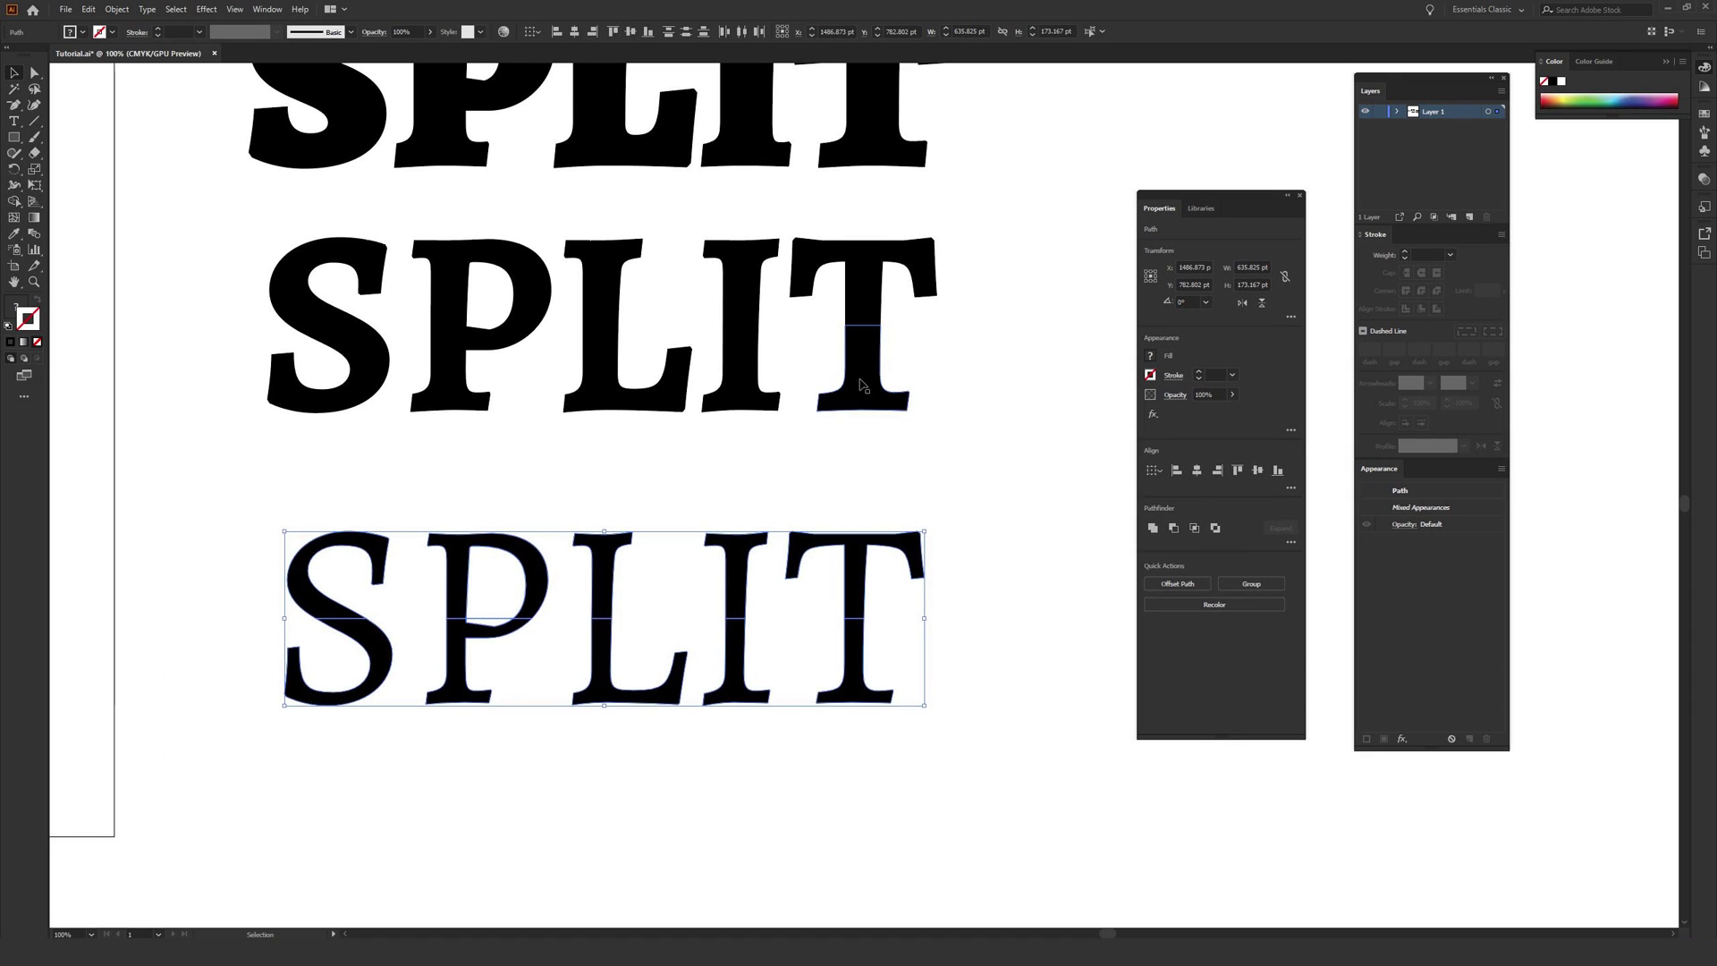
left_click(859, 385)
left_click_drag(859, 385, 919, 474)
key("space")
right_click(930, 480)
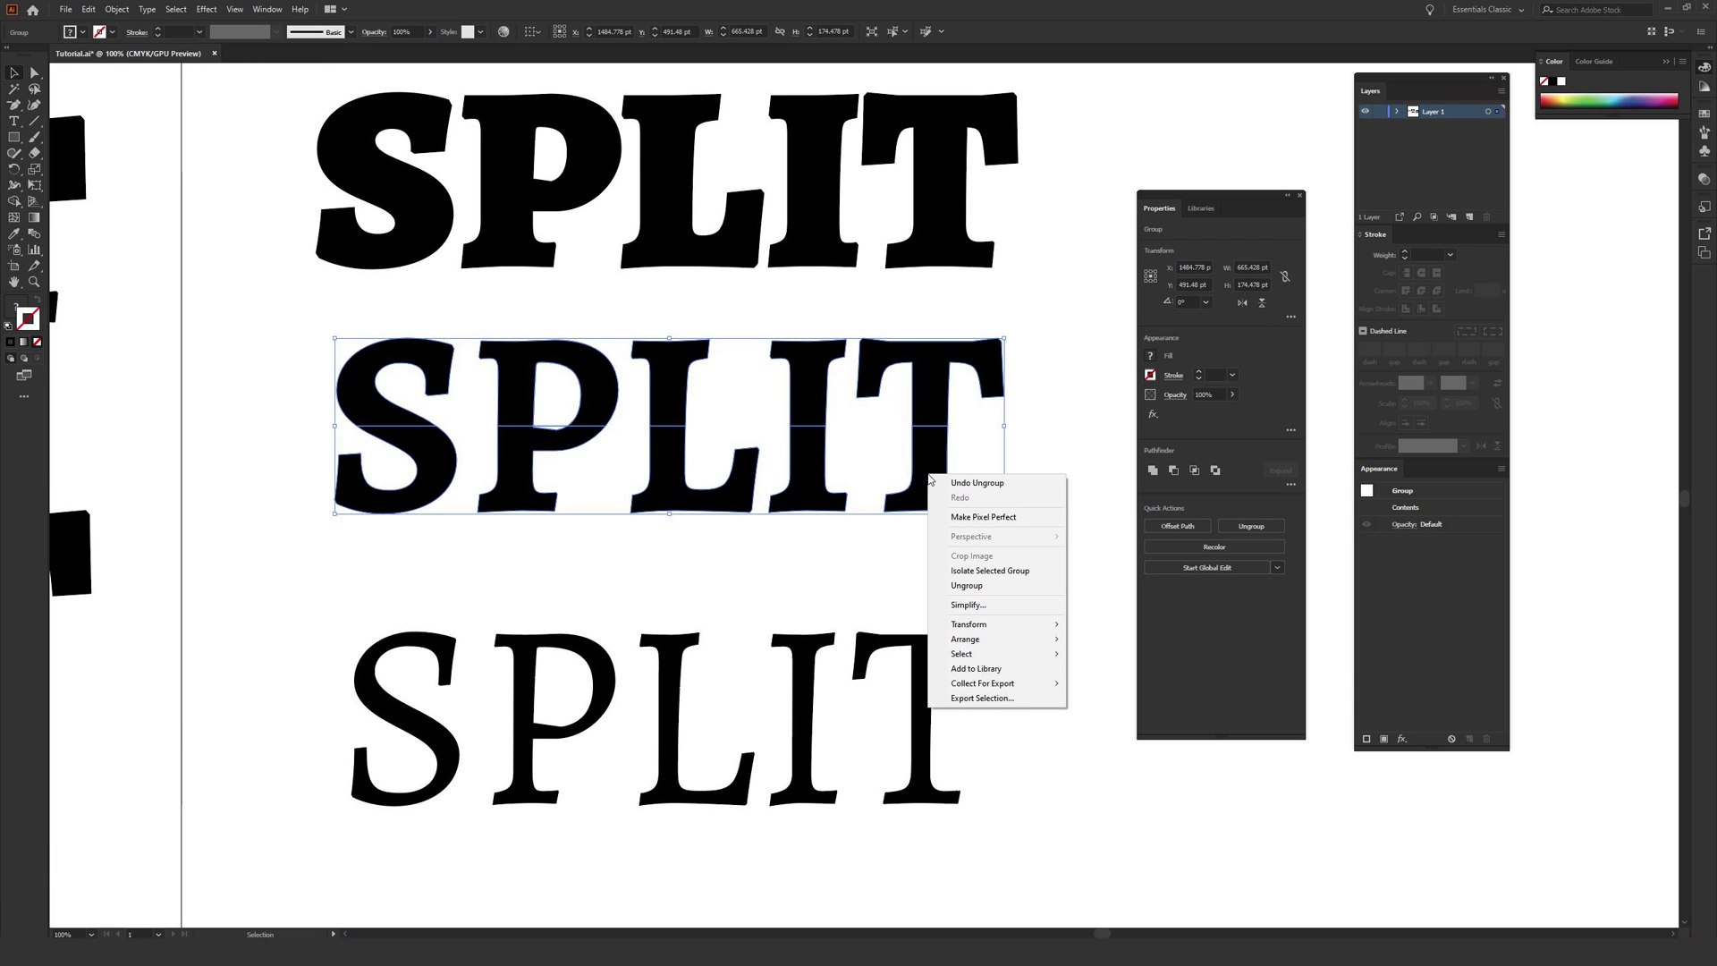
left_click(988, 586)
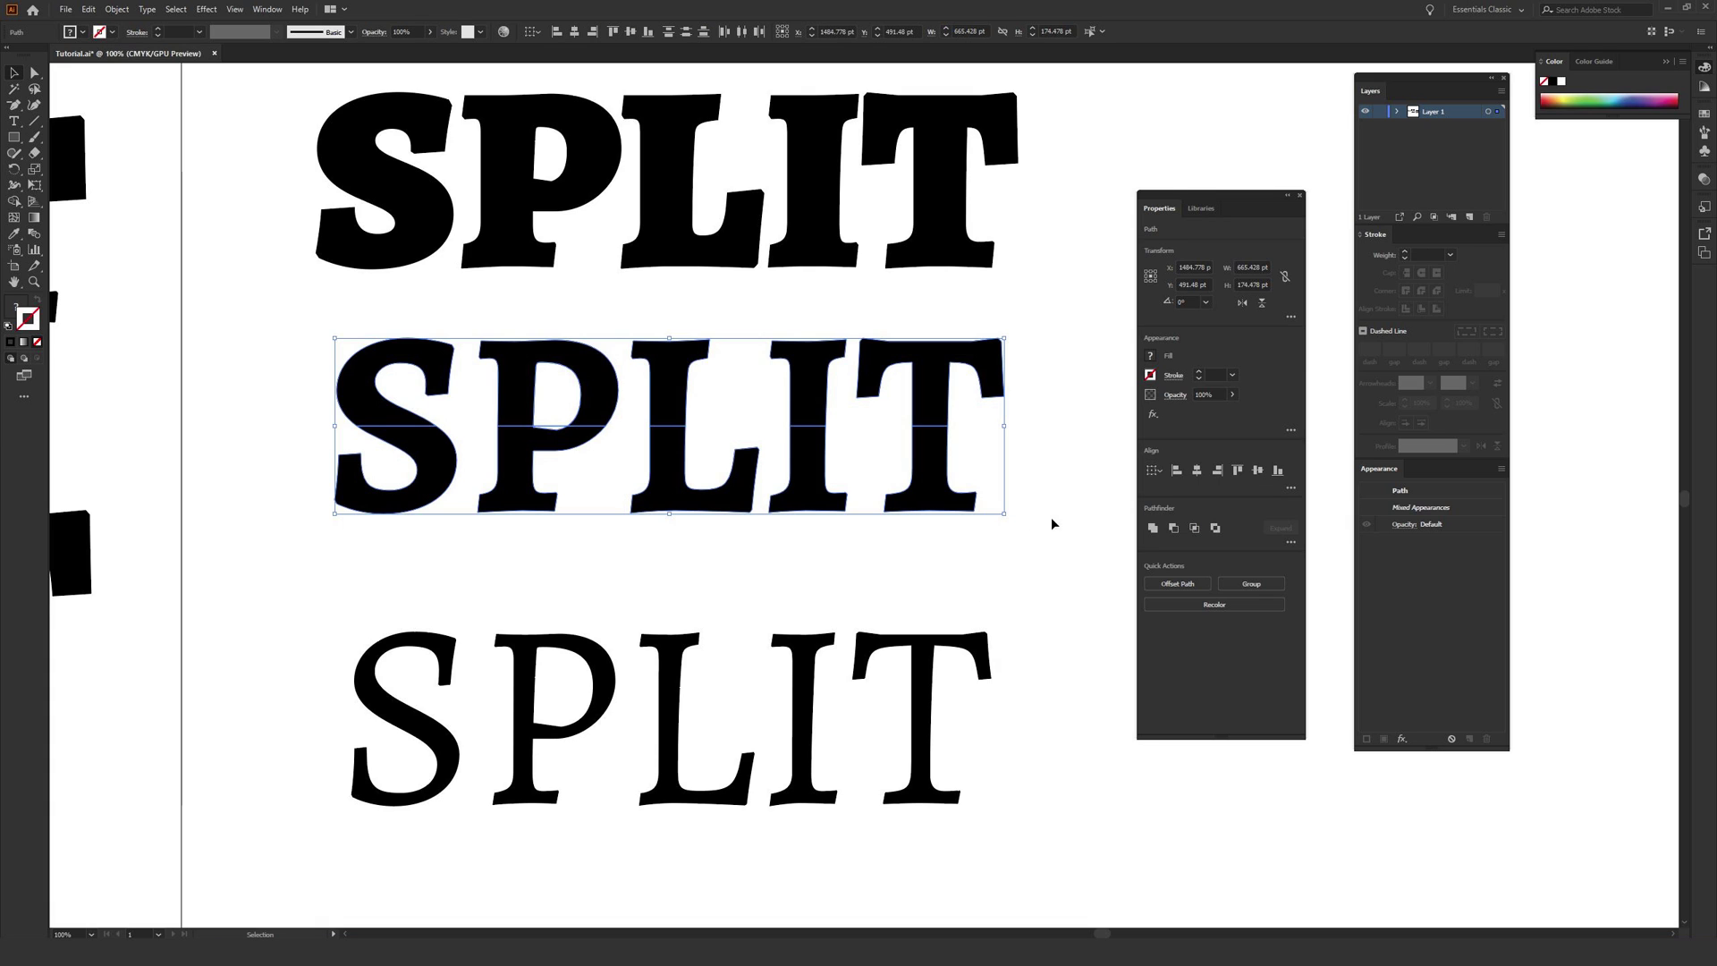
Move the upper letter halves of the Black SPLIT slightly up to open a narrow gap above the lower halves.
left_click(1020, 533)
left_click_drag(1019, 532, 995, 664)
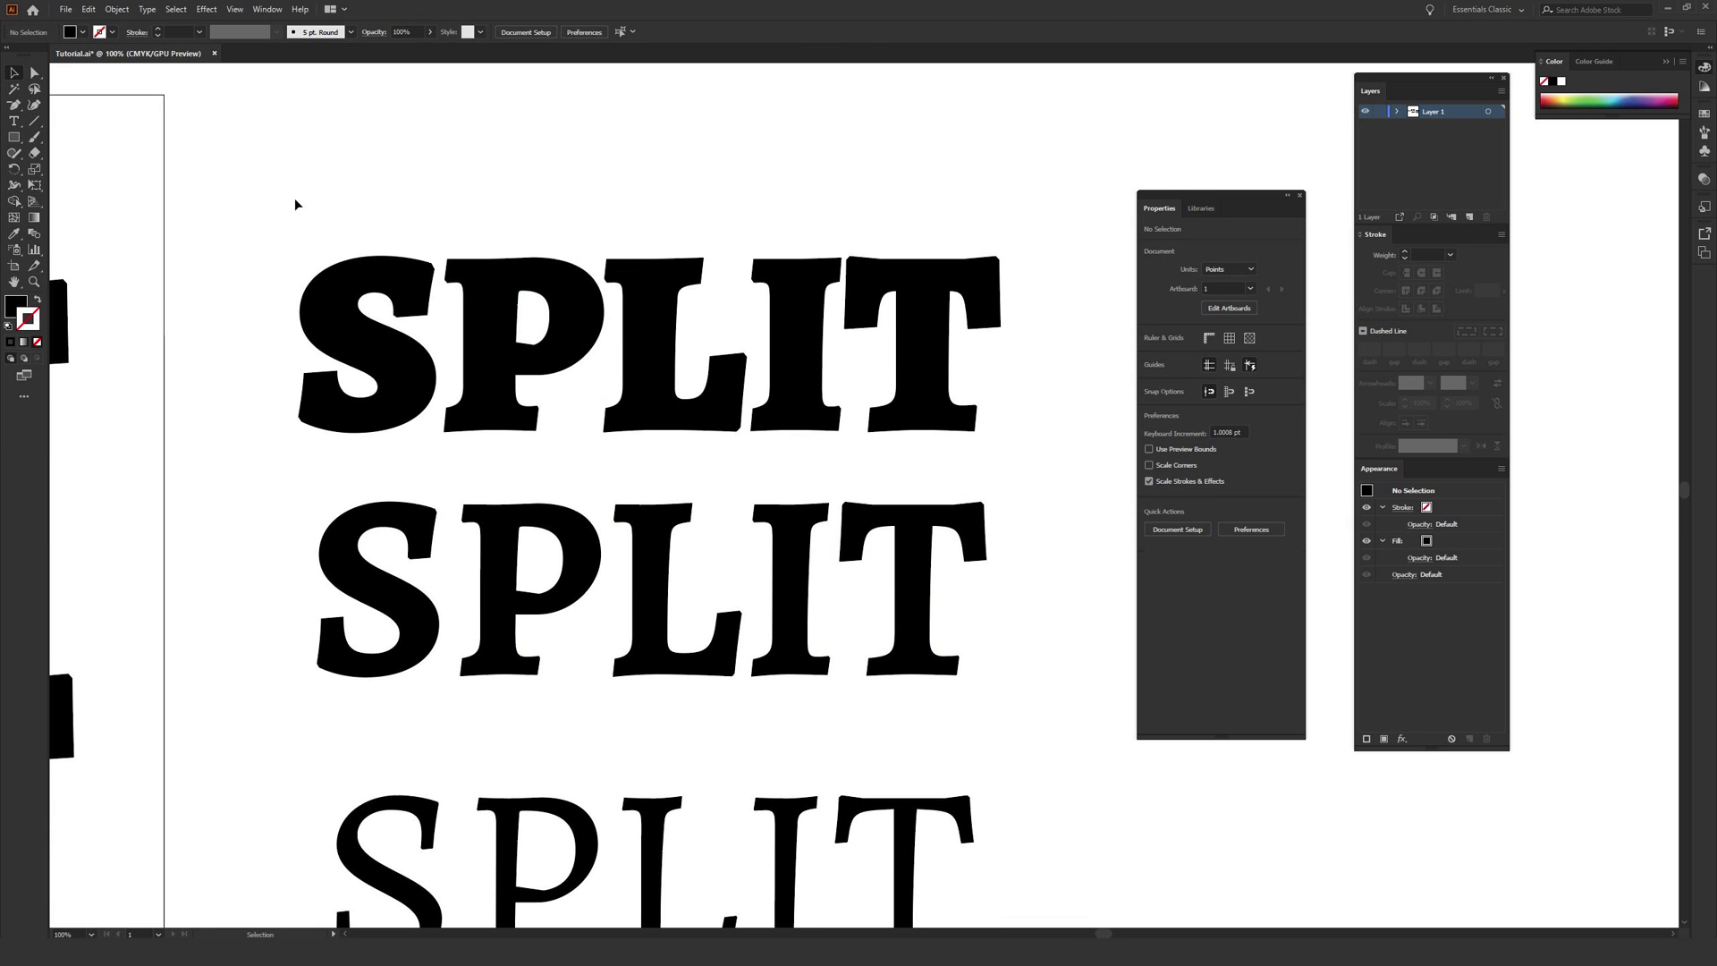
left_click_drag(290, 232, 1030, 292)
left_click_drag(248, 474, 948, 436)
left_click_drag(281, 200, 924, 295)
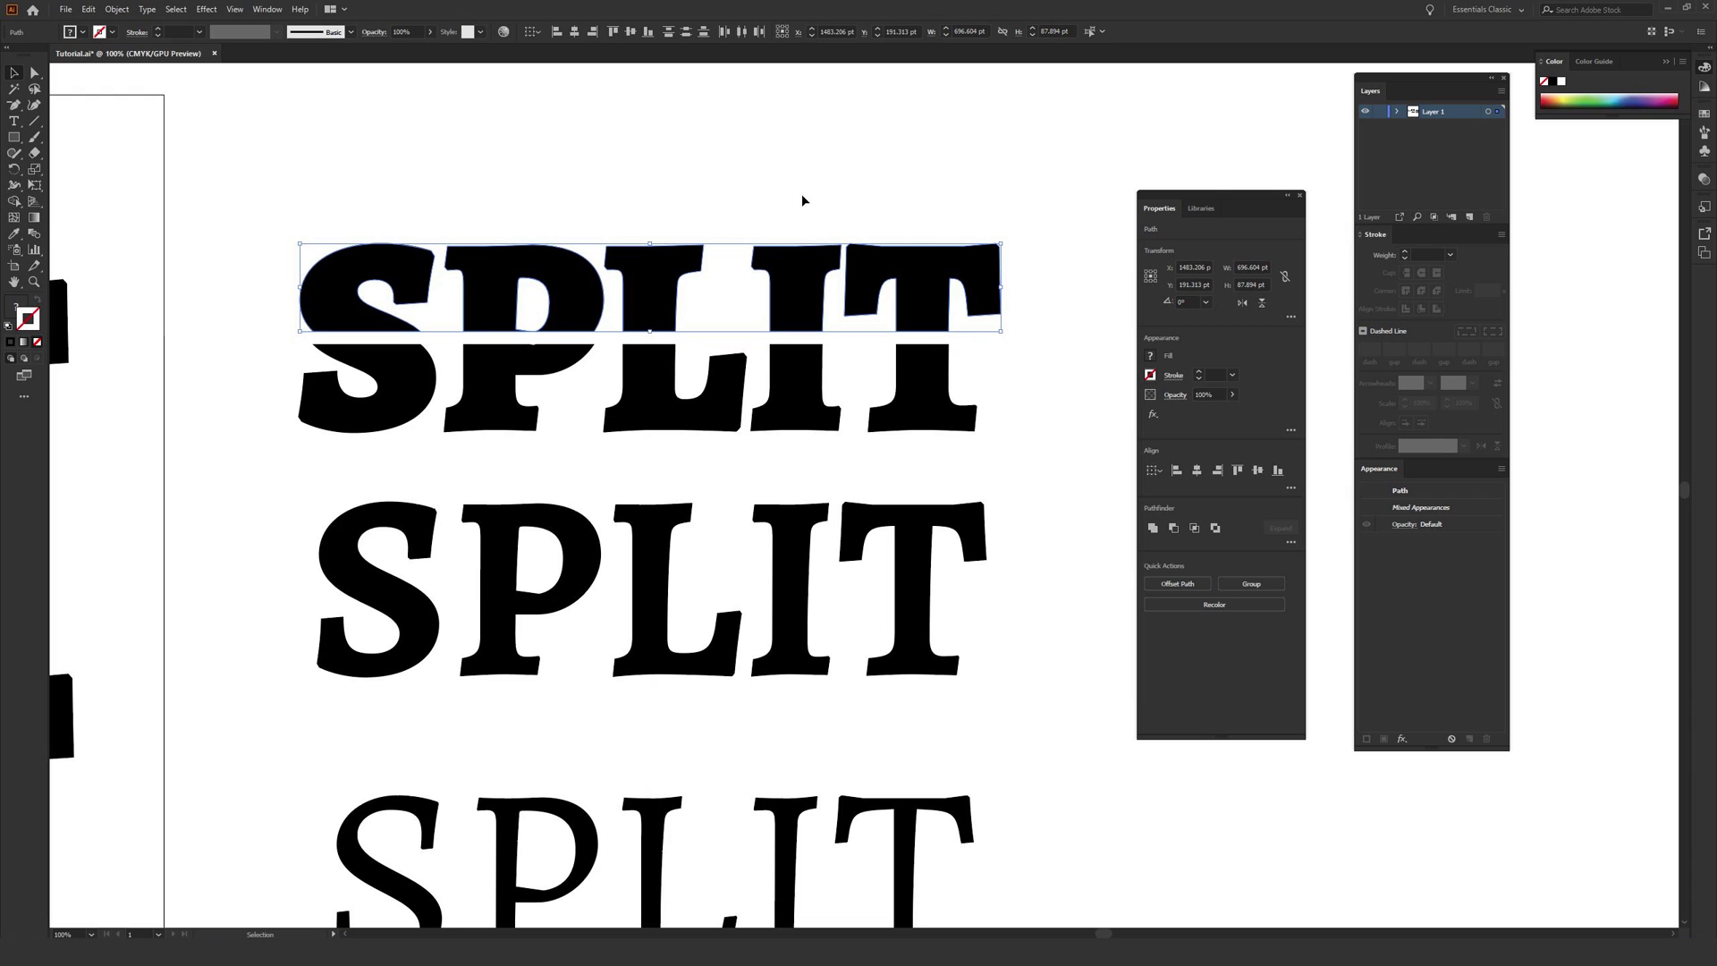
Move the lower letter halves of the Bold and Regular SPLIT slightly down to open a narrow gap in each word.
left_click_drag(948, 649, 1016, 512)
left_click(1011, 659)
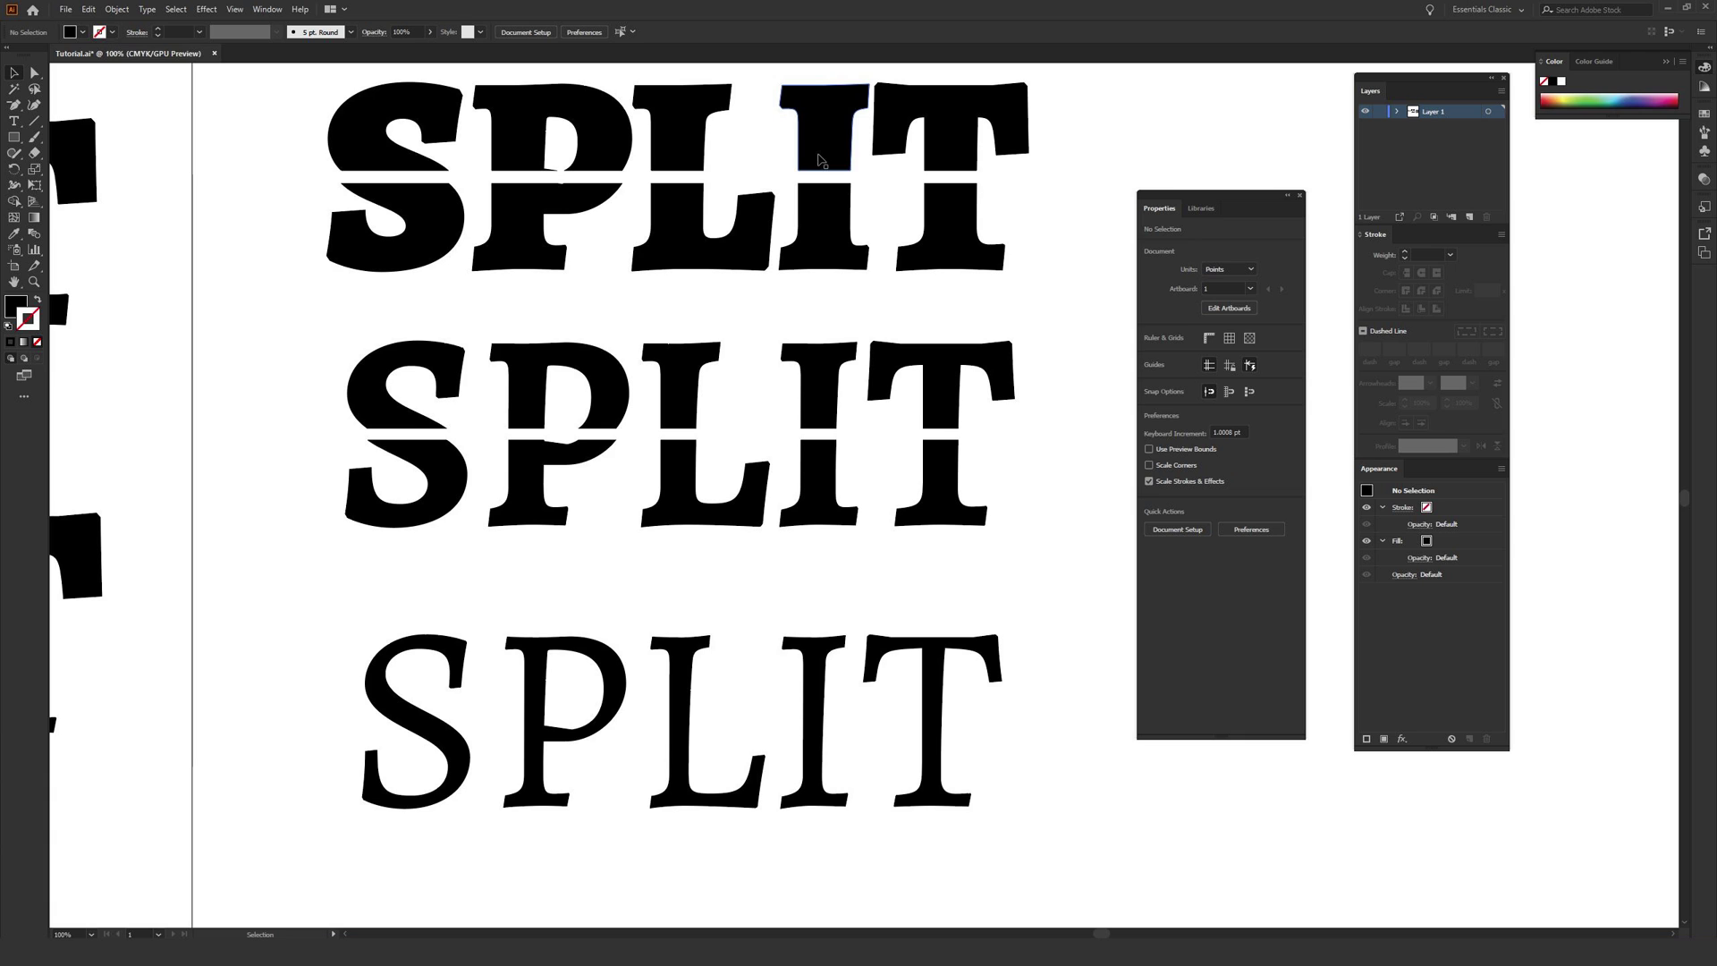
left_click_drag(770, 560, 776, 450)
left_click_drag(305, 649, 948, 709)
left_click(946, 693, "shift")
left_click(1027, 658)
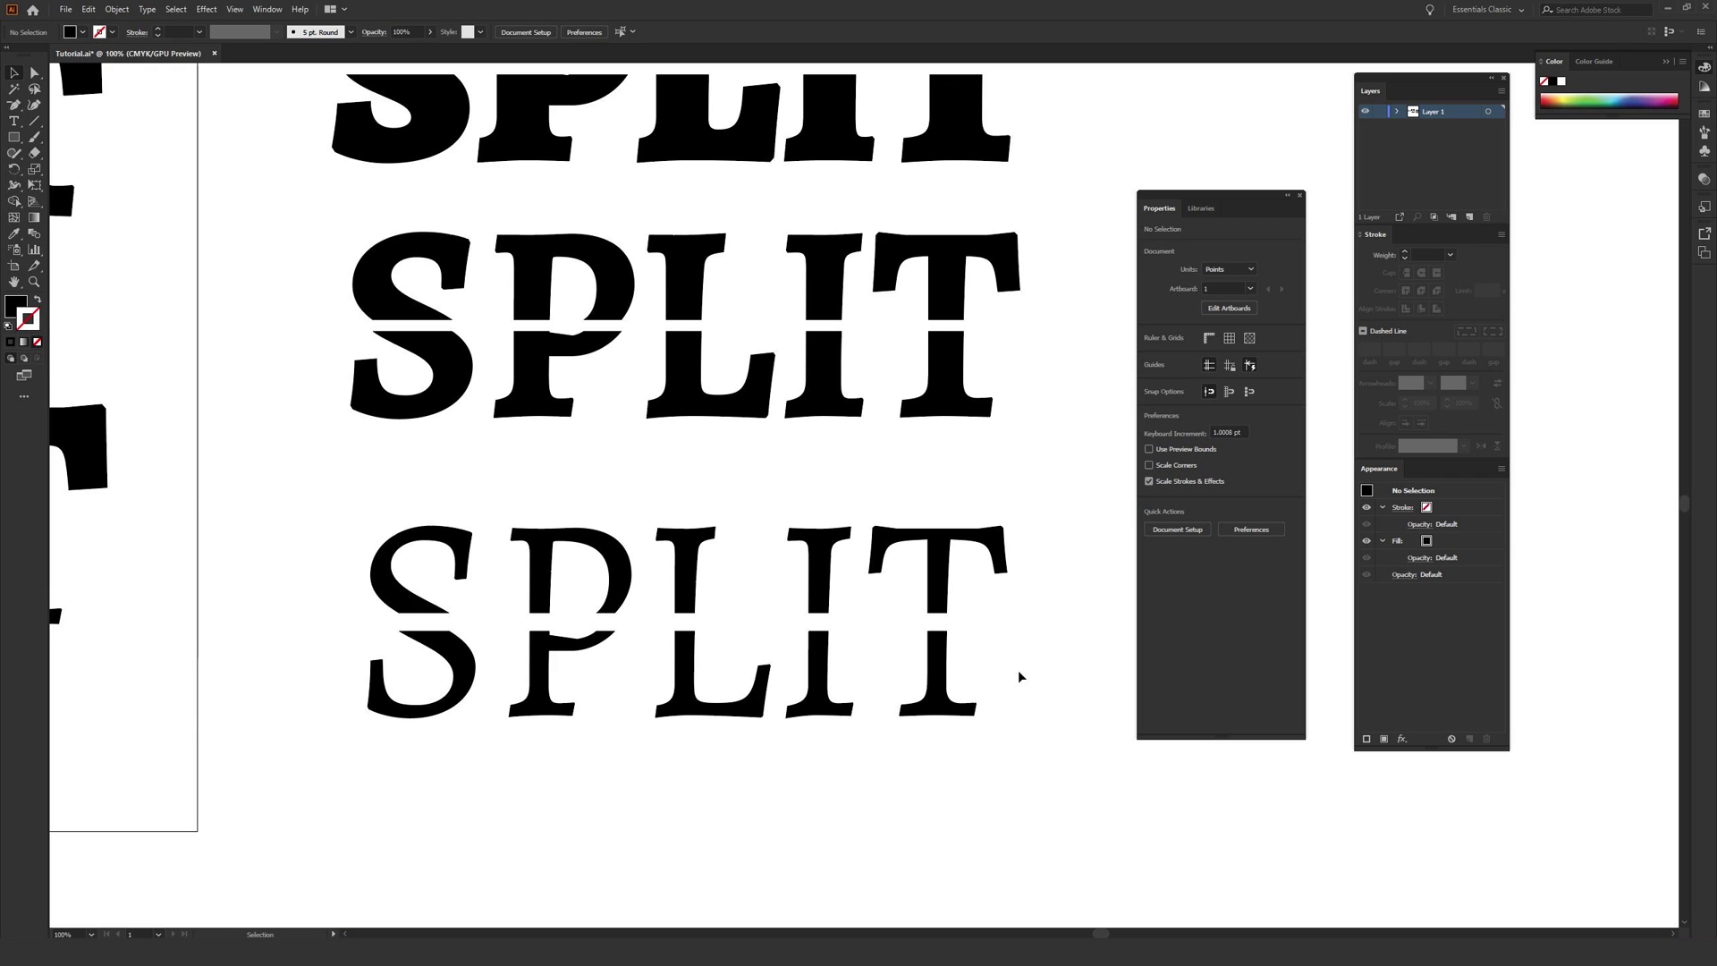
Move the lower letter halves of the Black SPLIT straight down into the empty area below the Regular SPLIT.
key("ctrl+minus")
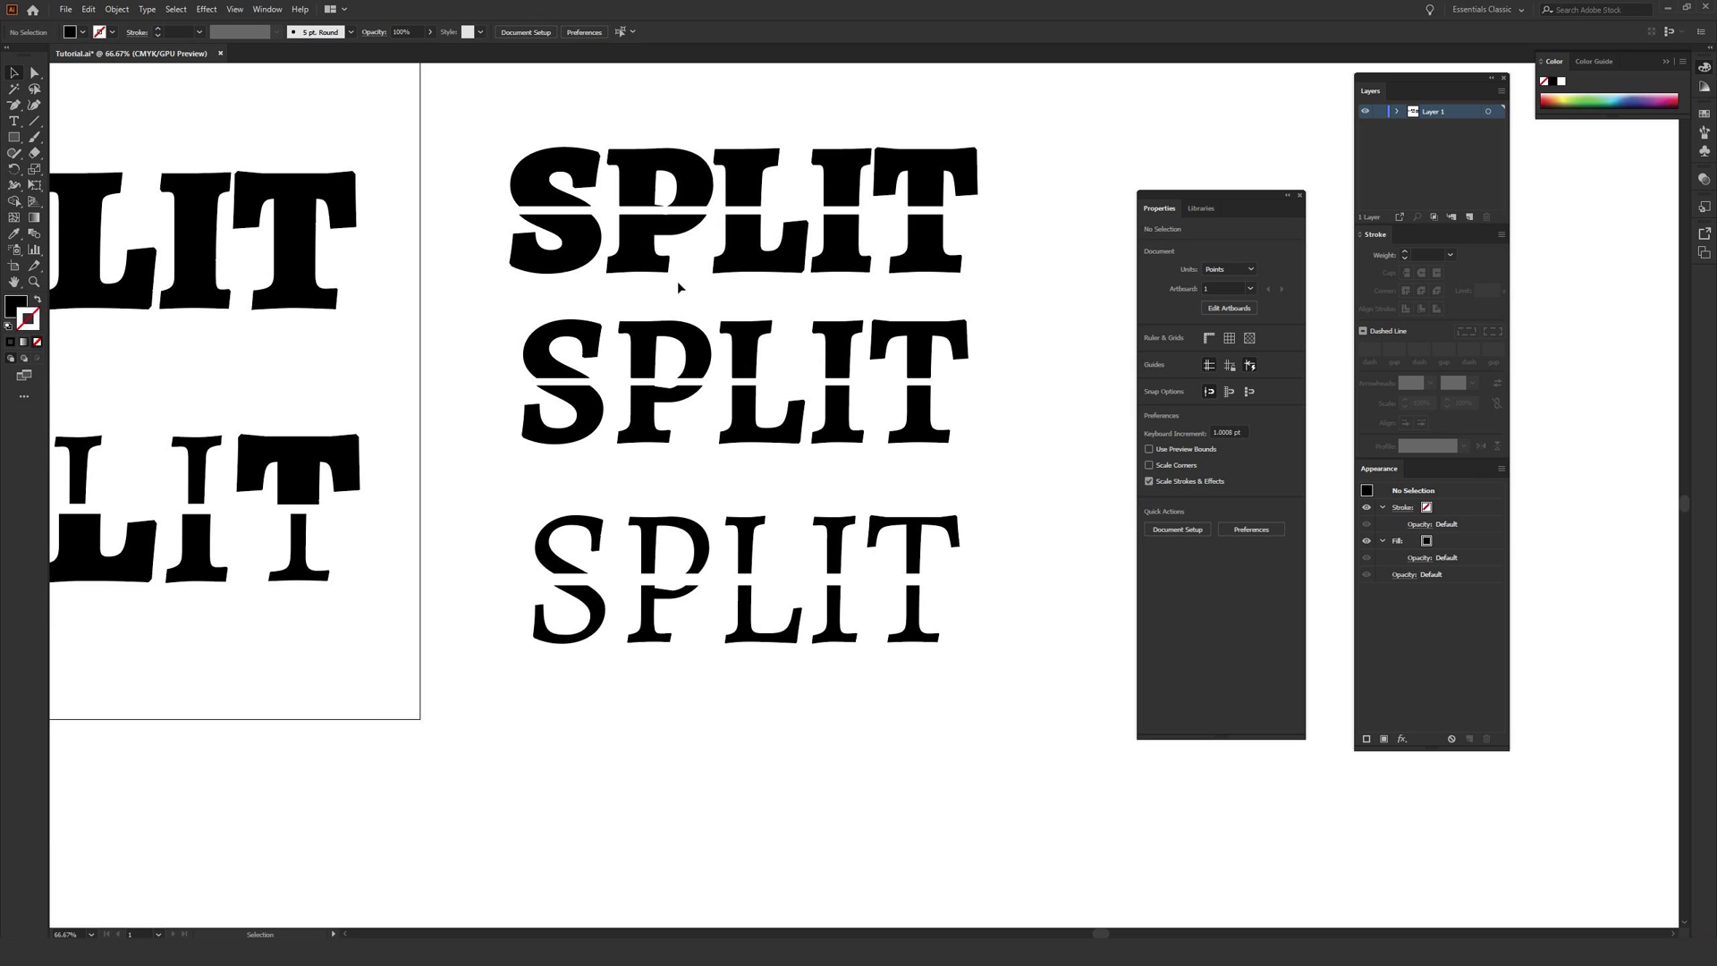
scroll(675, 264, "left", 10)
scroll(675, 264, "down", 1)
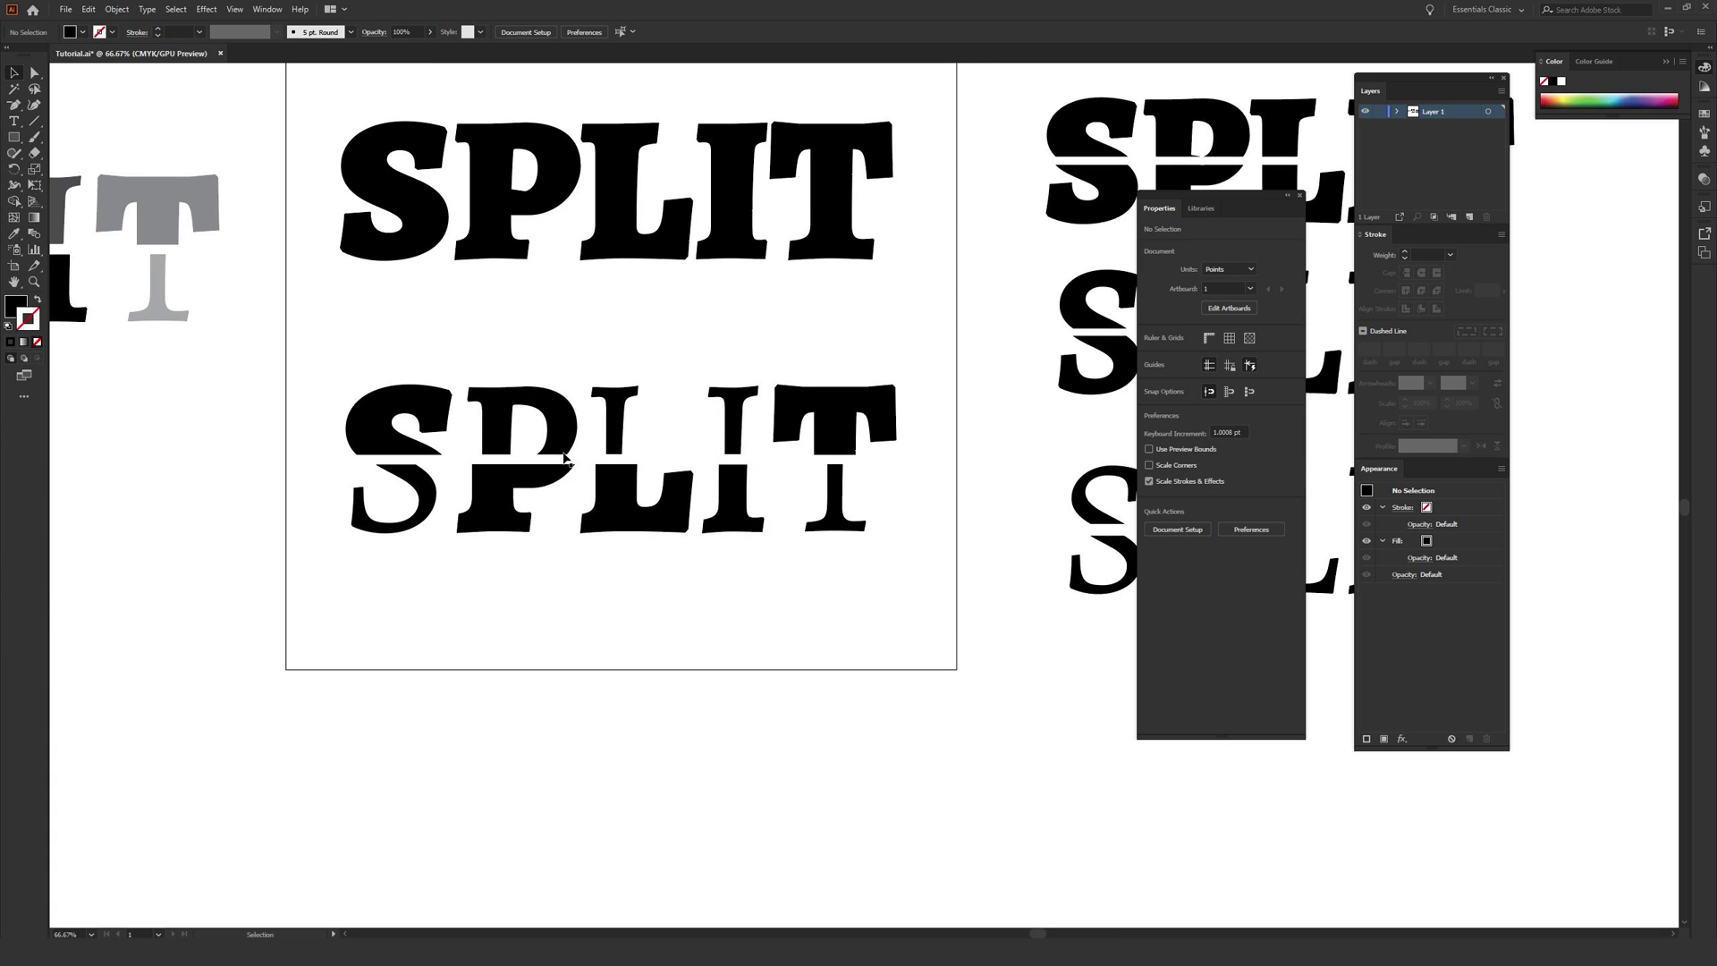
left_click_drag(891, 442, 307, 511)
left_click_drag(434, 162, 919, 218)
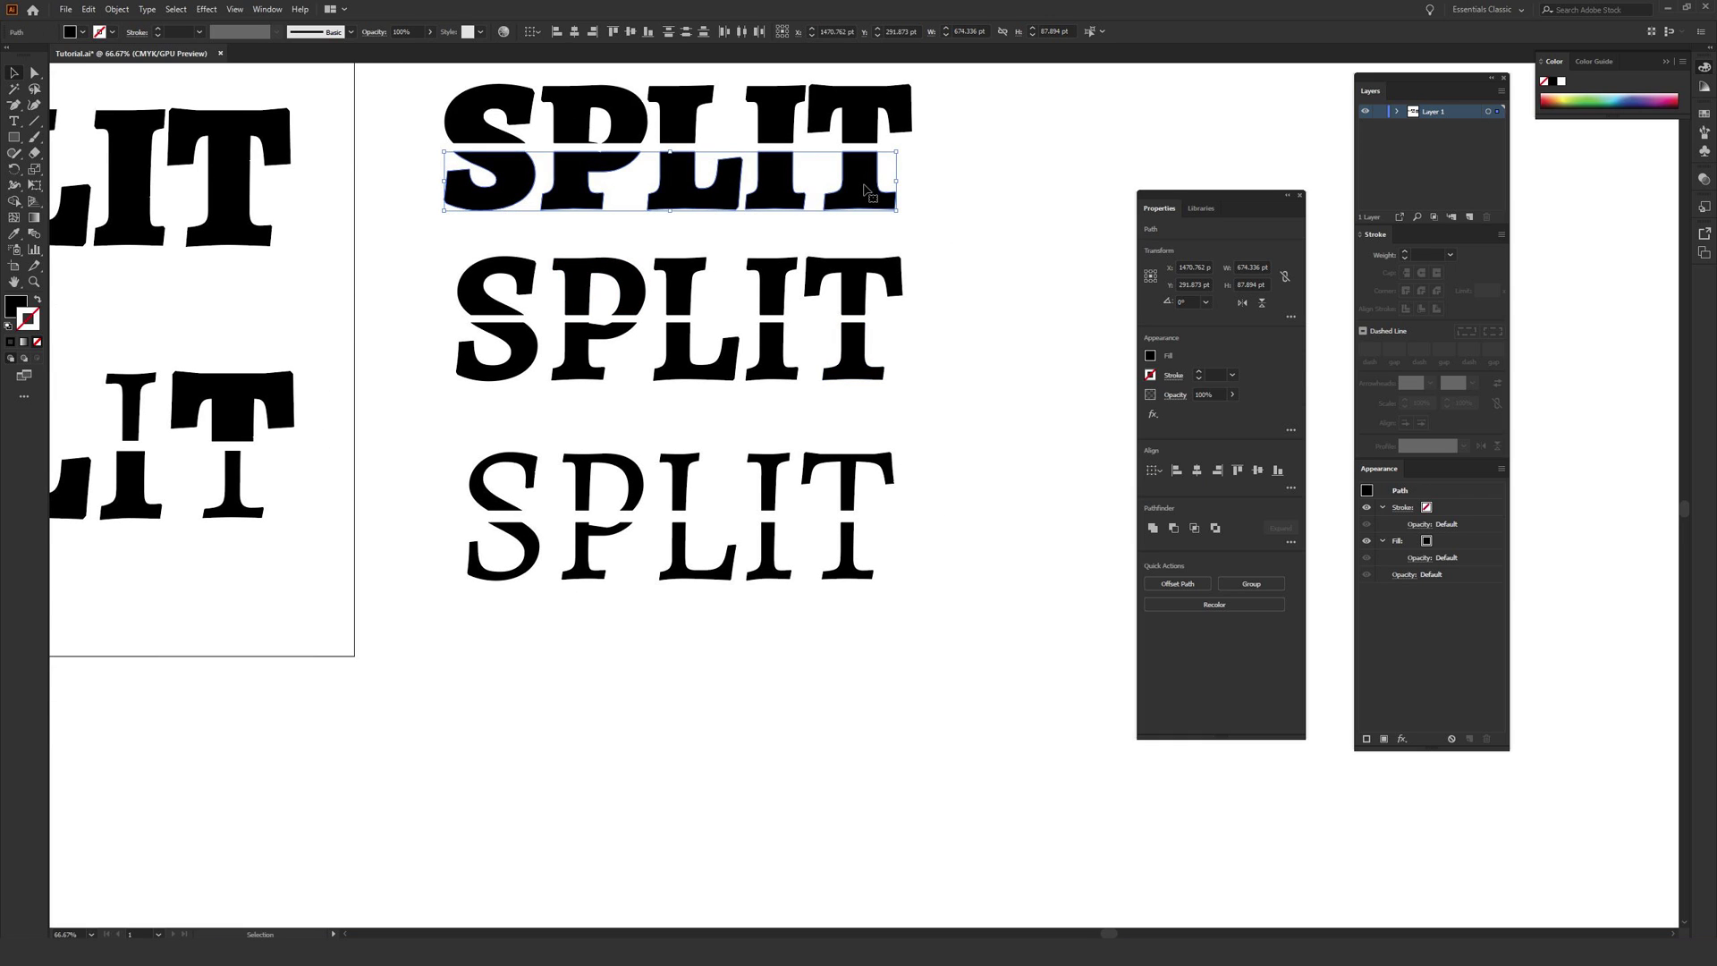
left_click_drag(864, 184, 871, 841)
left_click_drag(883, 759, 882, 557)
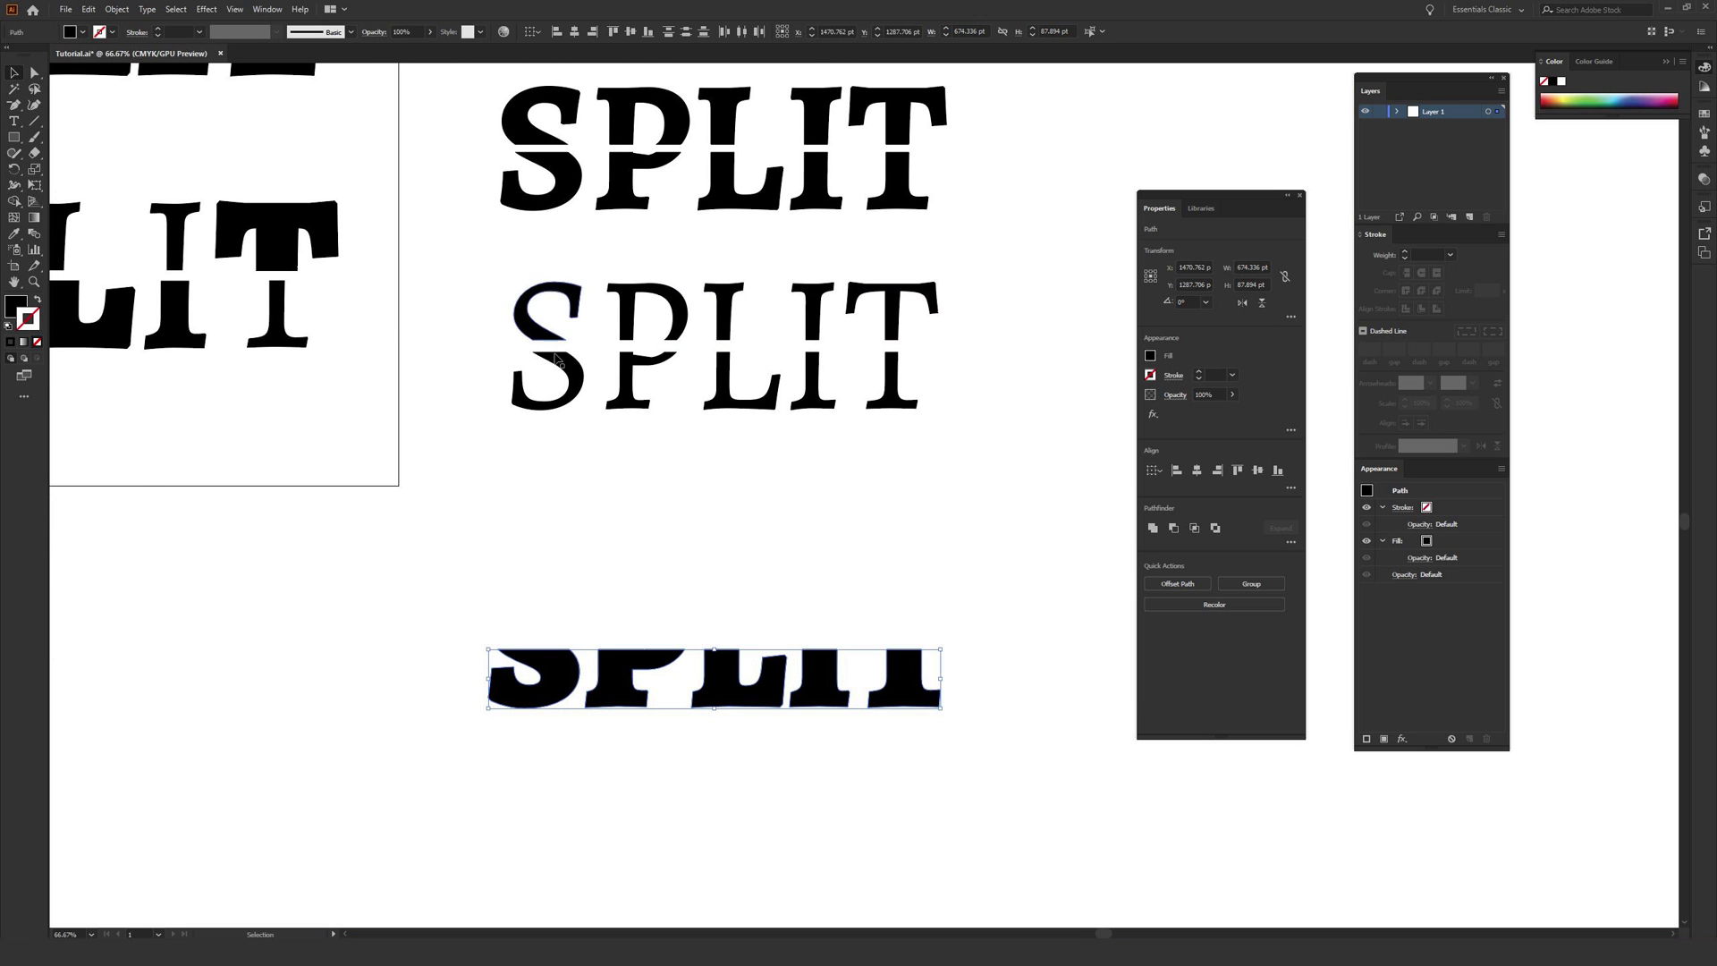
left_click(904, 598)
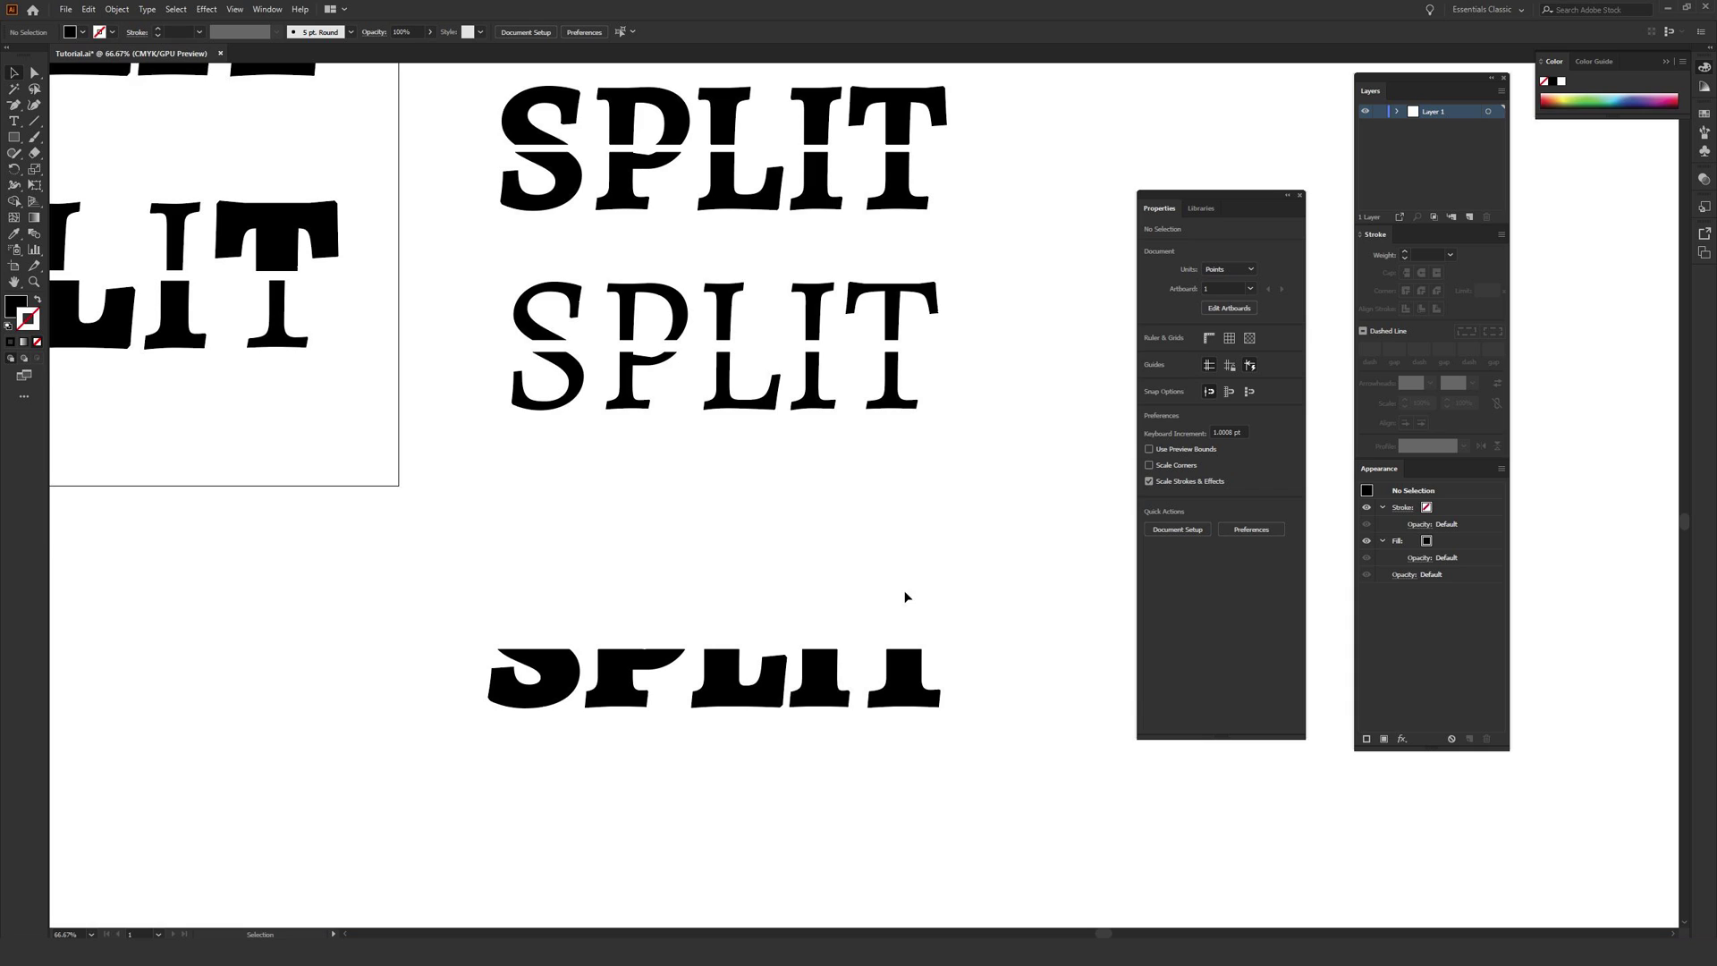
Try moving only the upper half of the Regular S down to the Black lower halves, and undo the move.
left_click(530, 132)
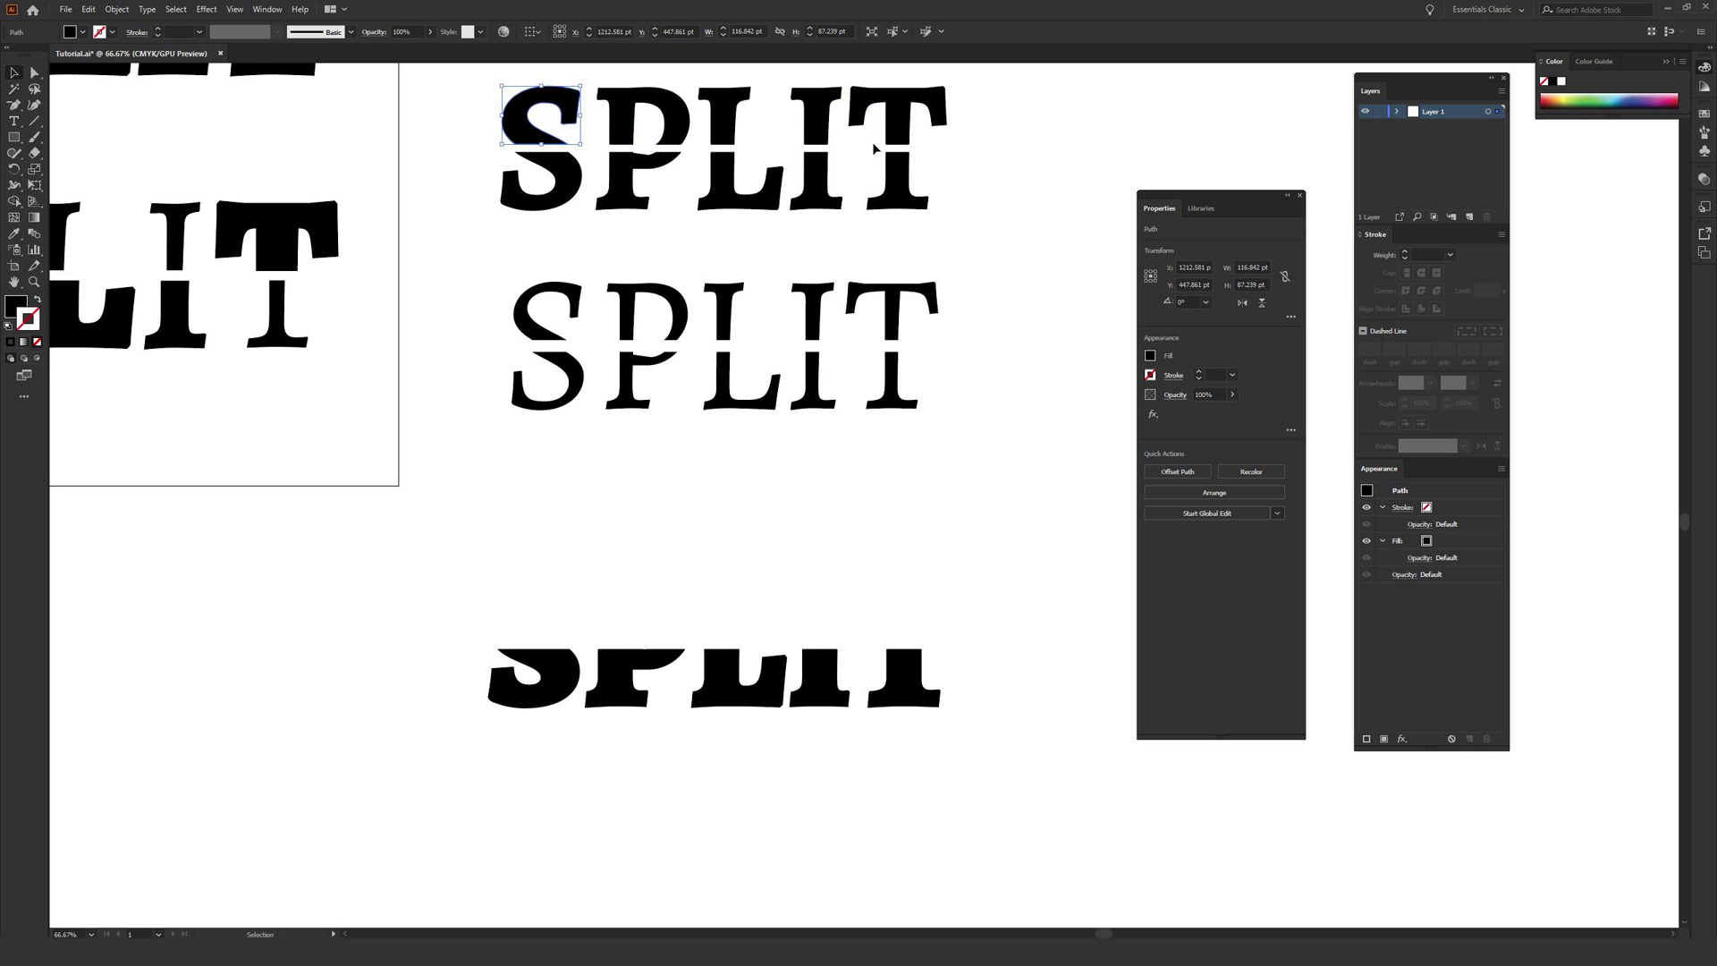
left_click_drag(472, 276, 984, 413)
left_click(935, 448)
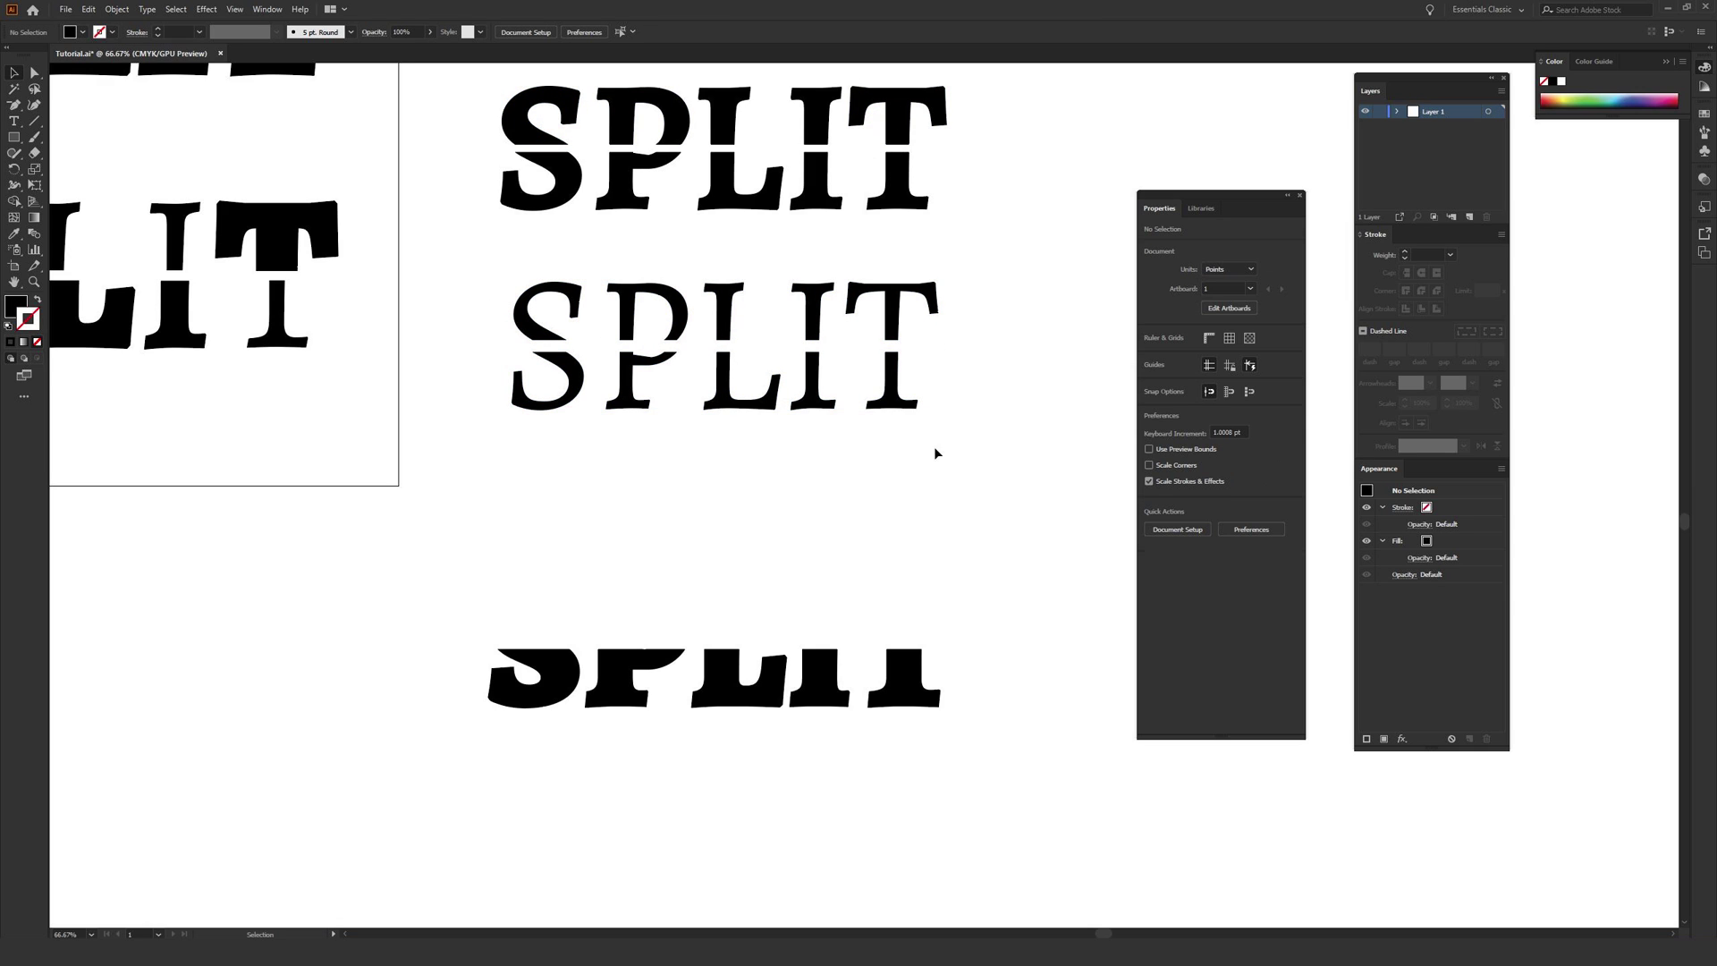
left_click(531, 335)
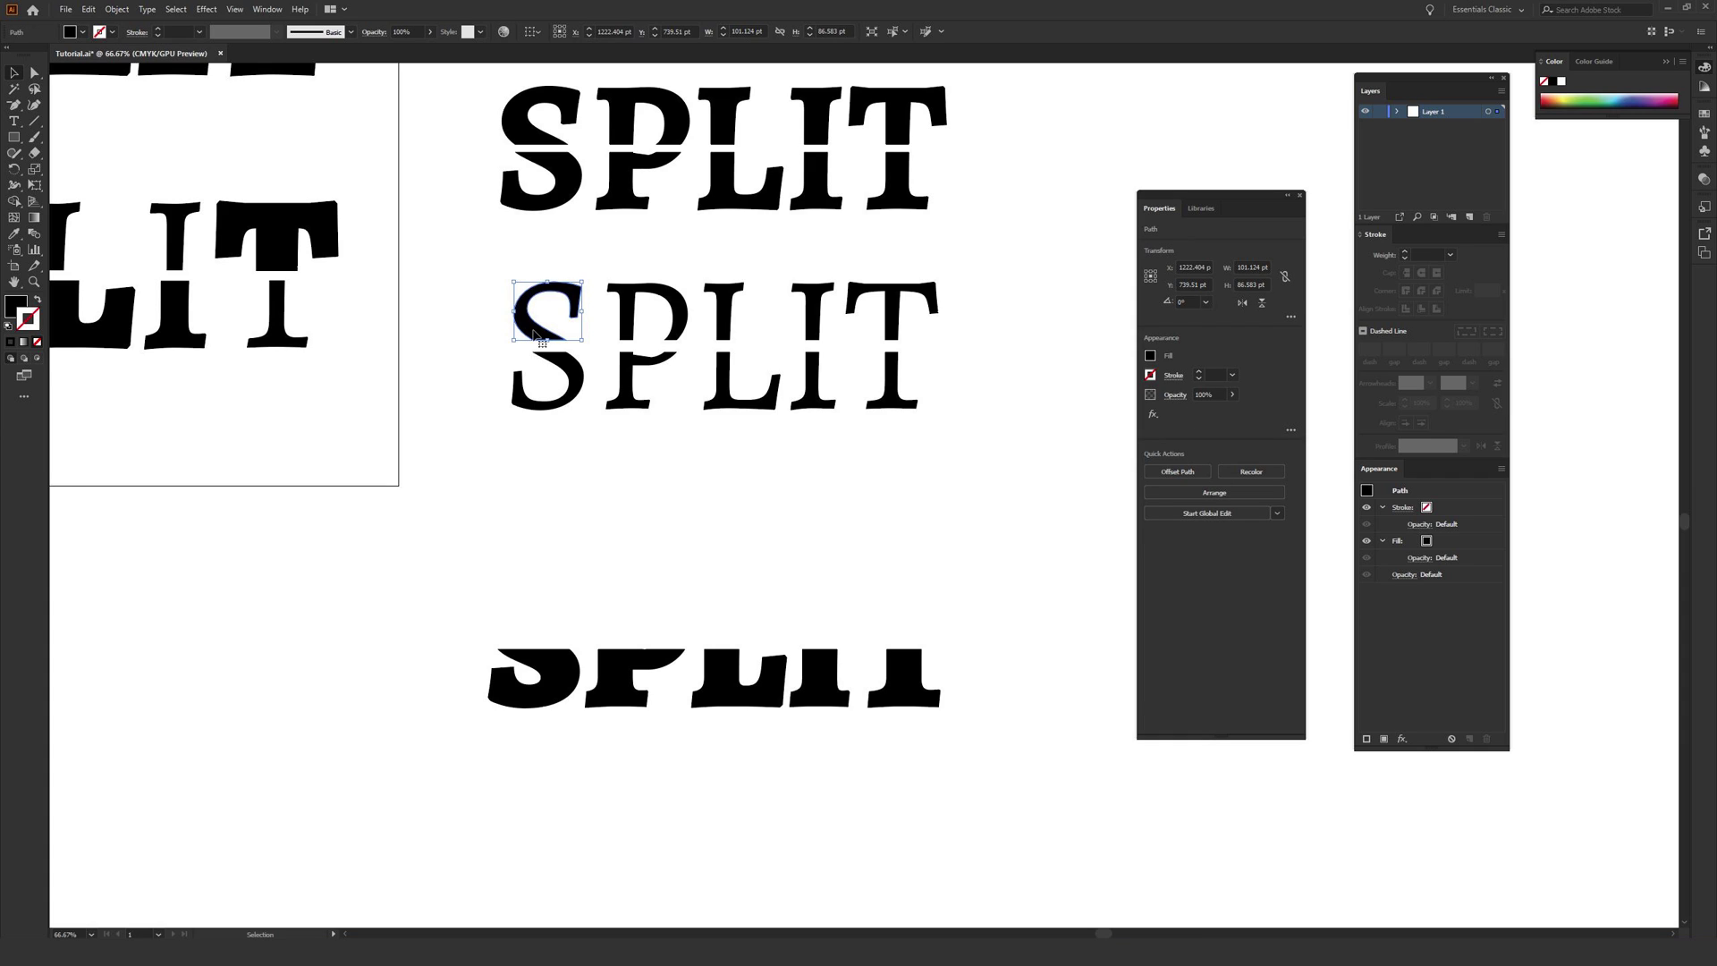
left_click_drag(533, 335, 561, 627)
key("ctrl+z")
left_click(669, 537)
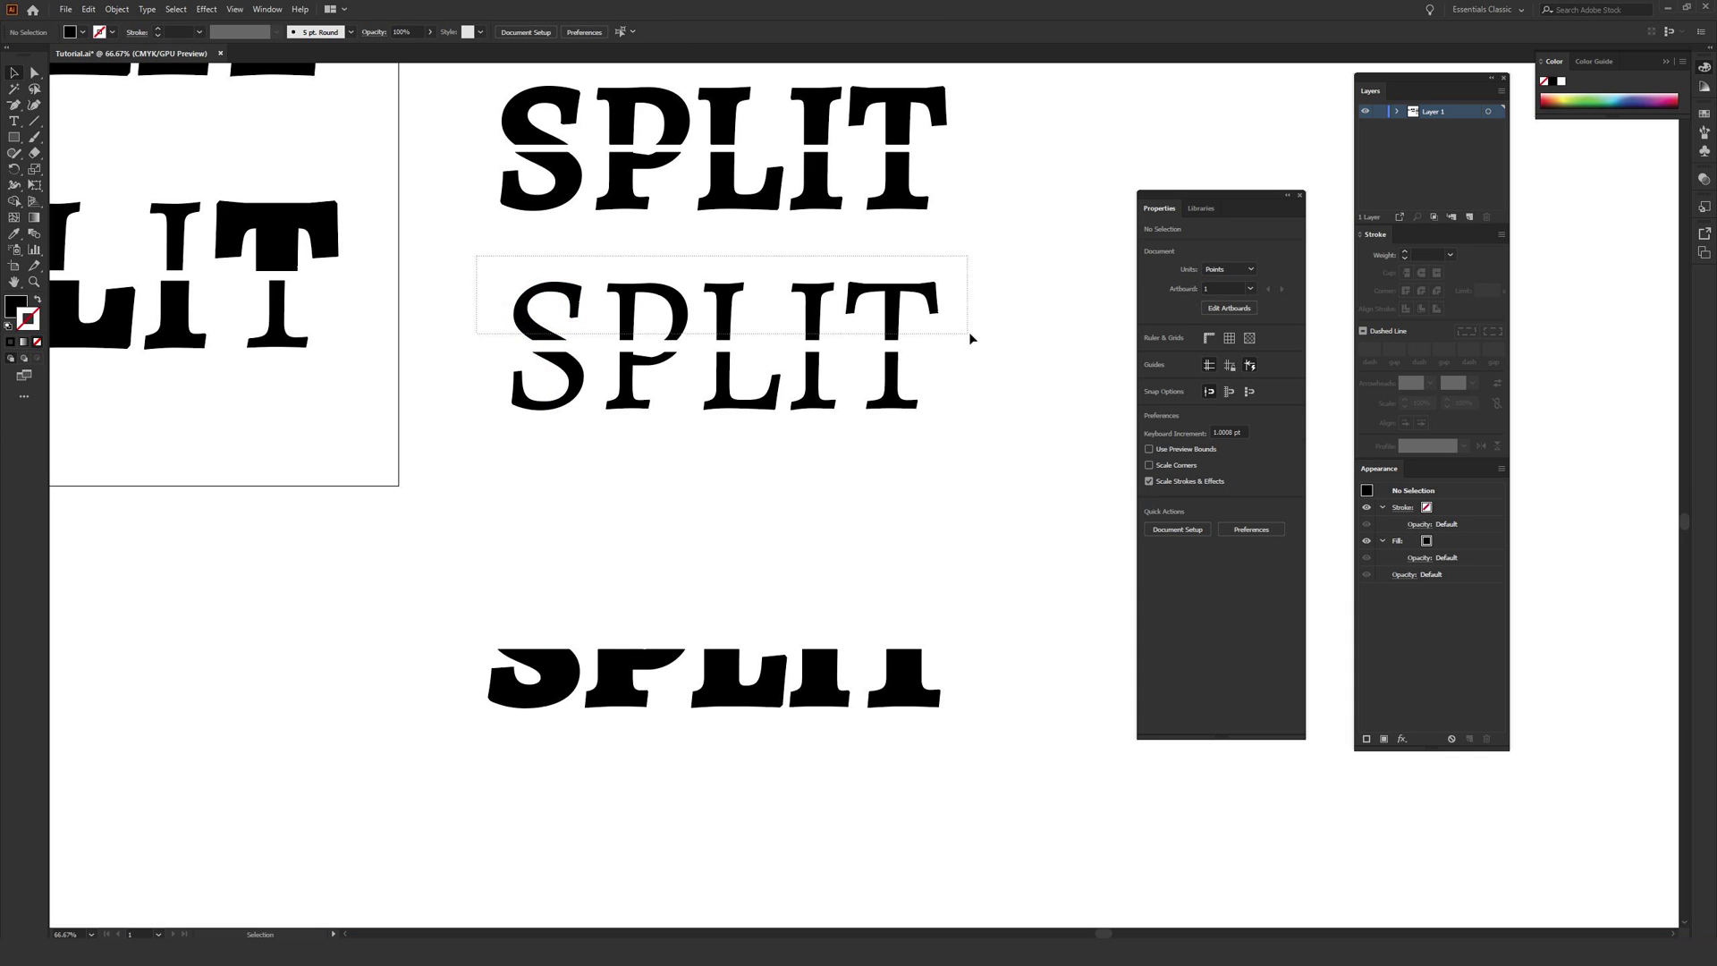
Move all upper letter halves of the Regular SPLIT straight down to sit just above the Black lower halves, leaving a narrow gap.
left_click_drag(970, 338, 971, 336)
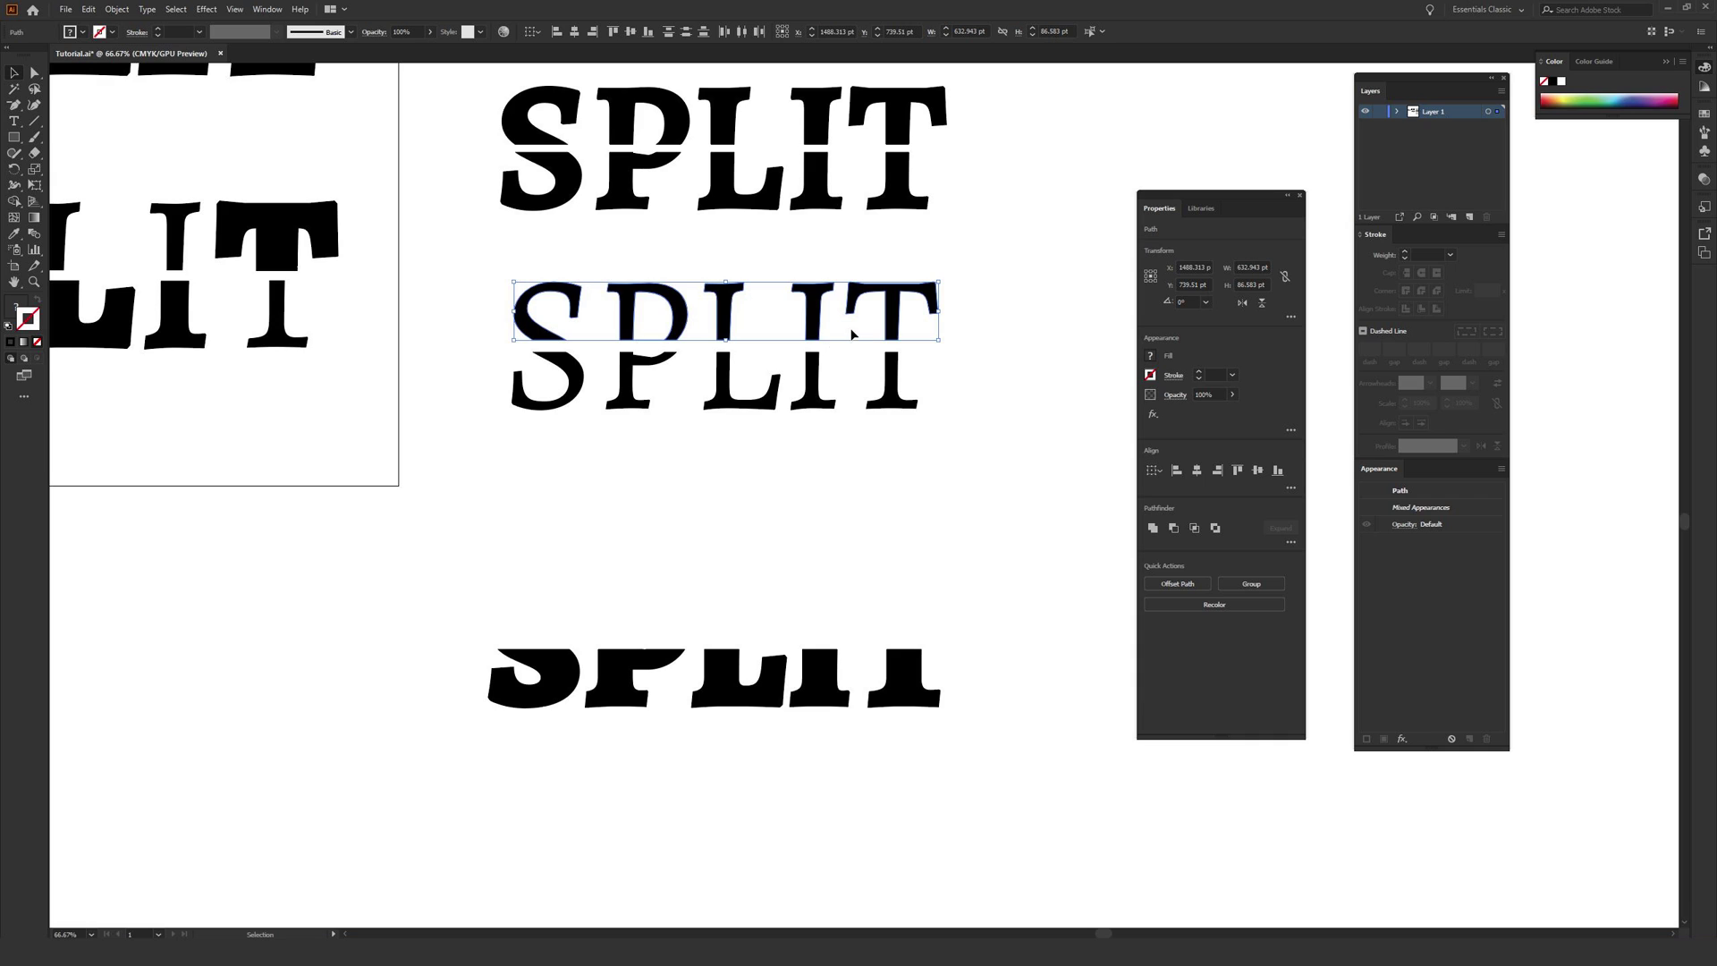
left_click_drag(890, 320, 890, 618)
left_click(889, 508)
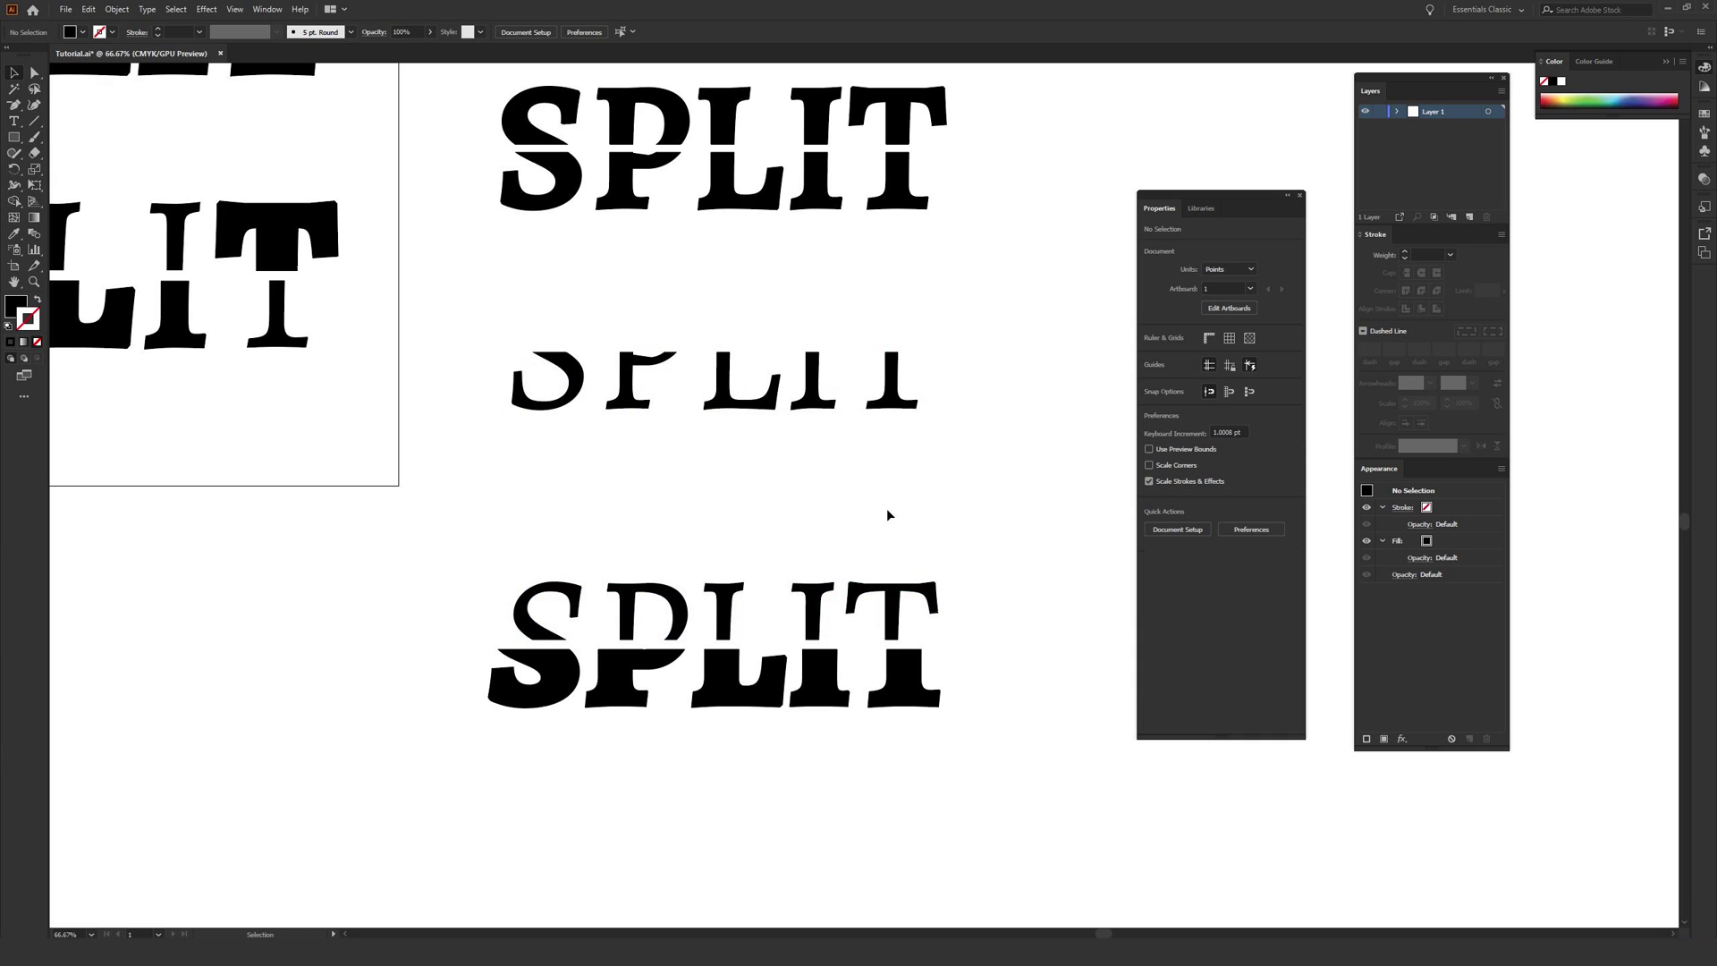
Nudge the Regular upper halves of the S and the P left to line up with their Black lower halves.
left_click_drag(752, 521, 911, 329)
scroll(755, 501, "up", 2)
scroll(823, 352, "down", 1)
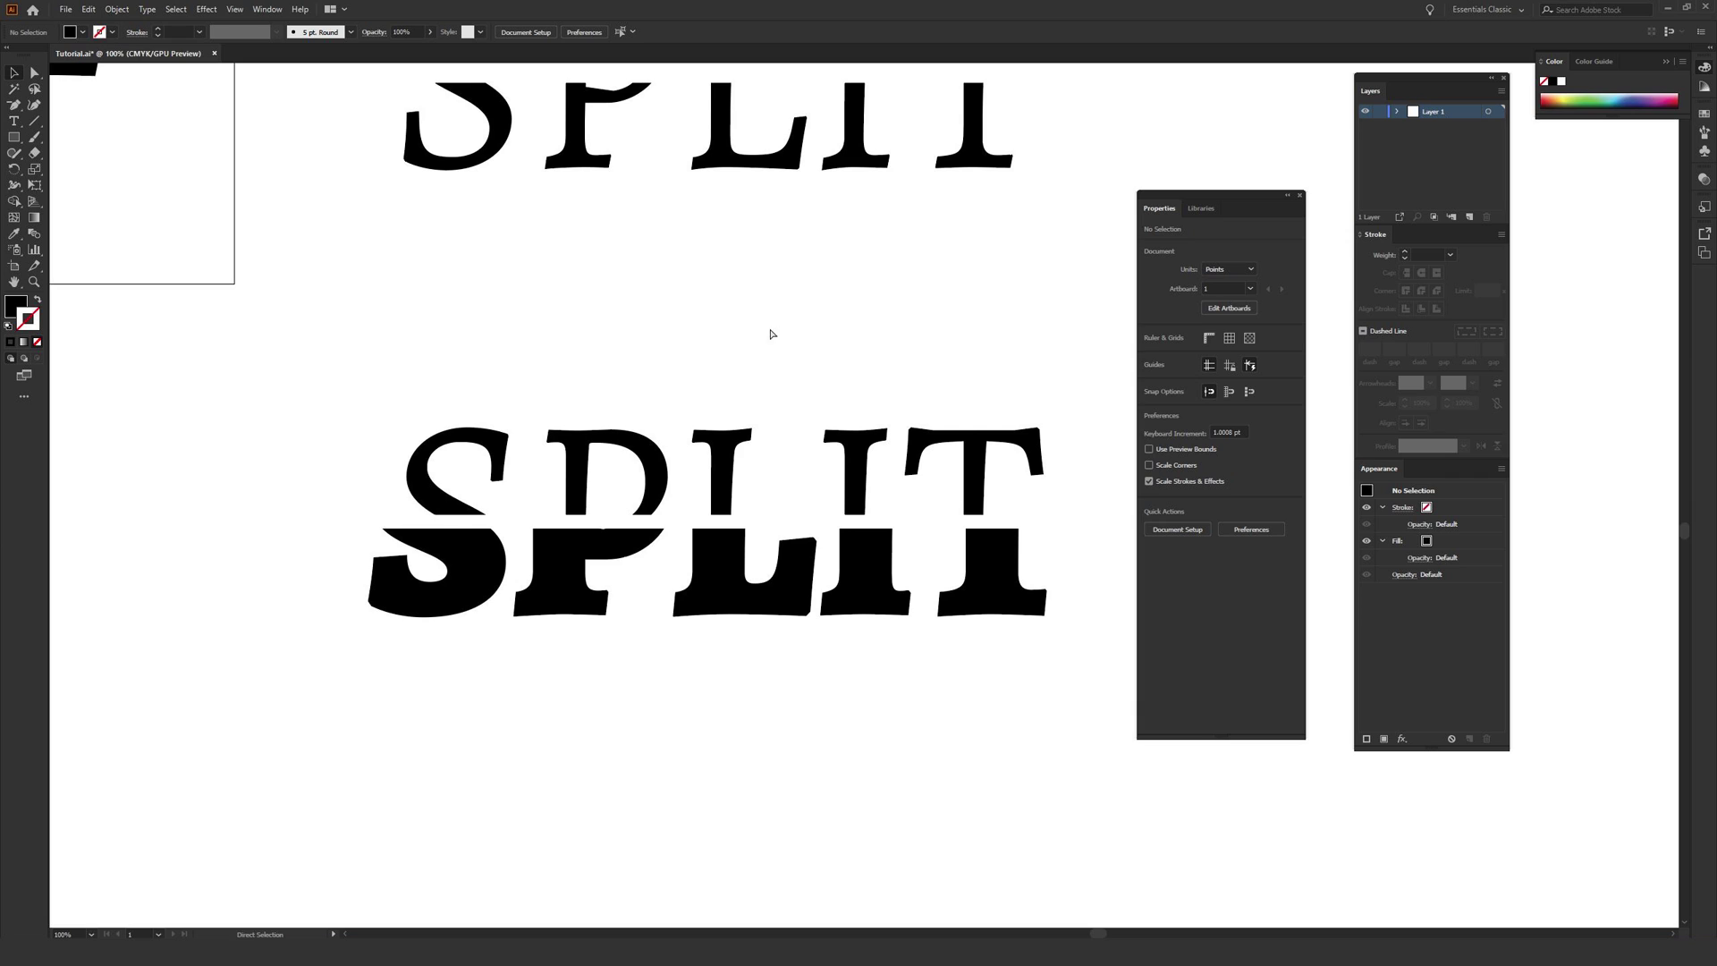
left_click_drag(382, 389, 438, 448)
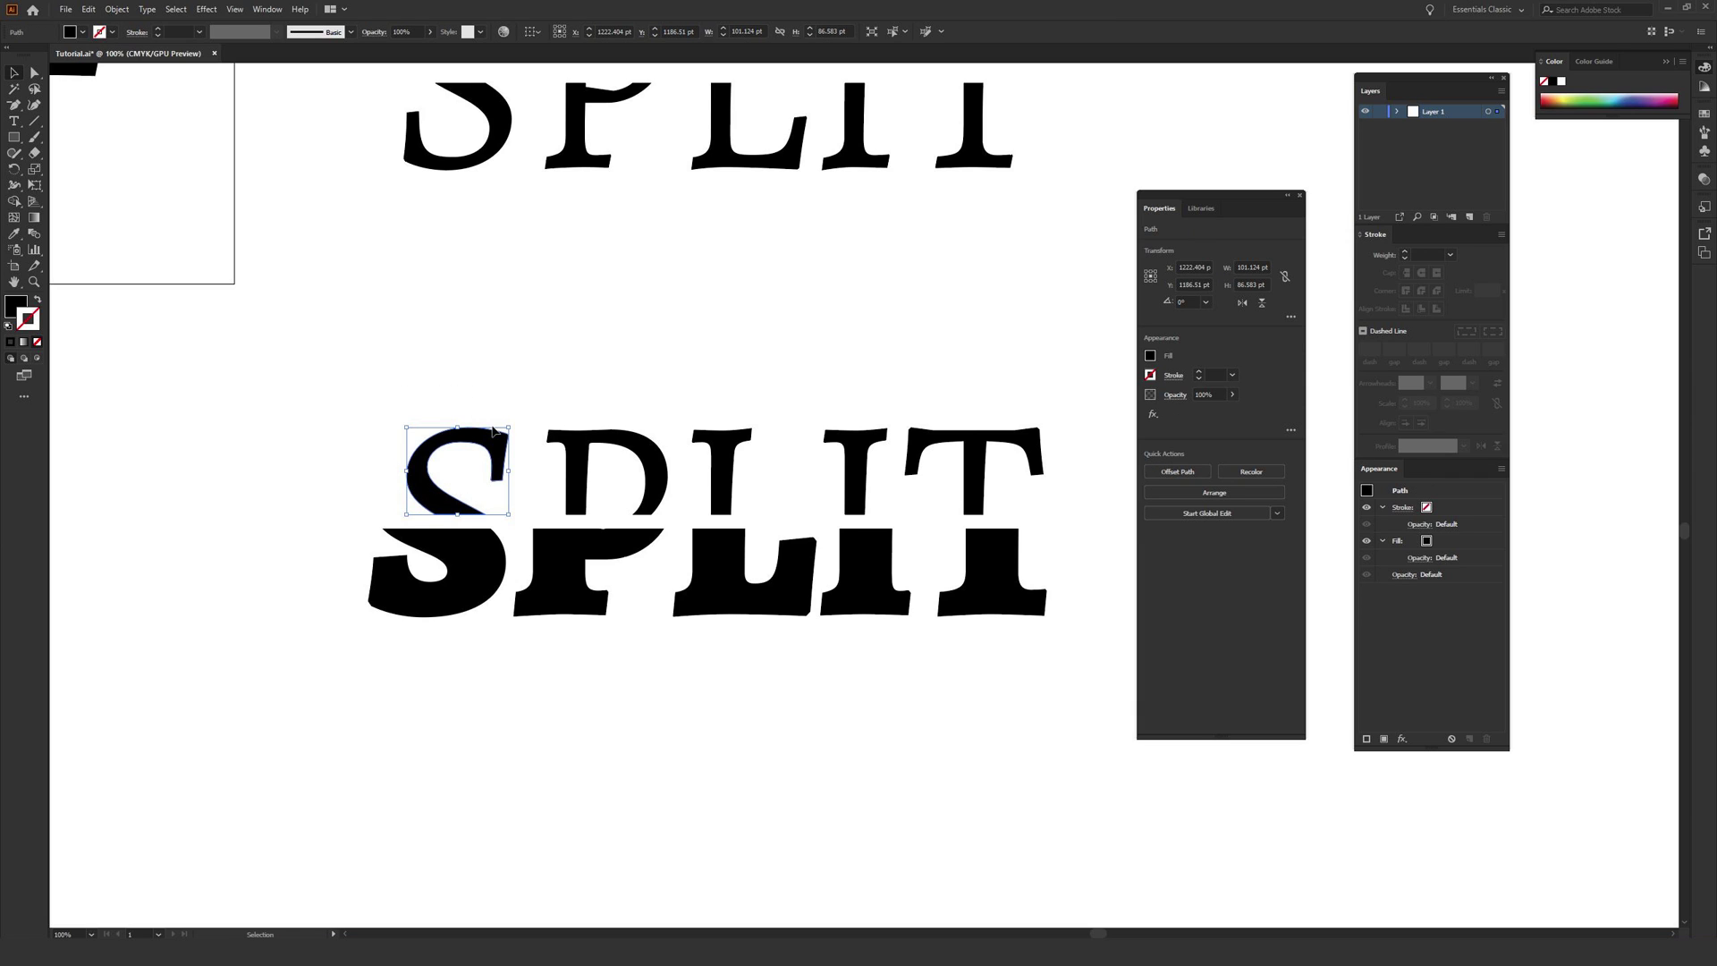
key("Left")
key("Left")
key("Left")
key("Left")
key("Left")
key("Left")
left_click_drag(576, 386, 672, 471)
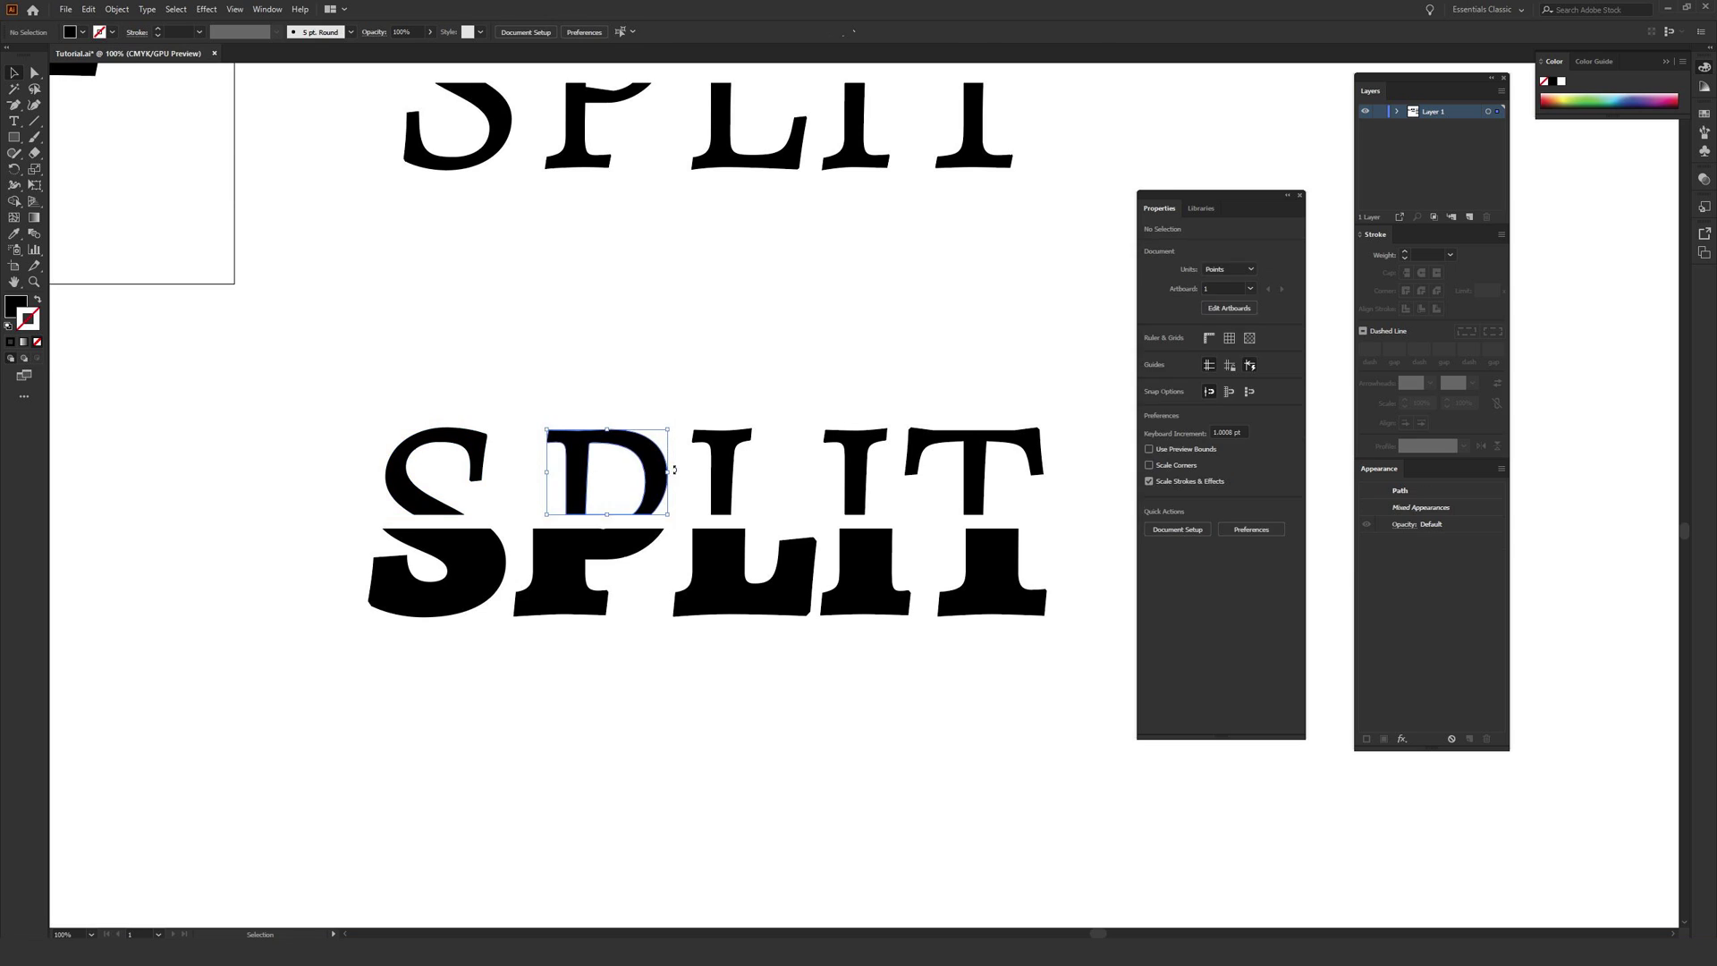
key("Left")
key("Left")
Line up the remaining Regular upper halves with their Black lower halves, nudging the L slightly left and the I and T right.
left_click_drag(677, 379, 758, 466)
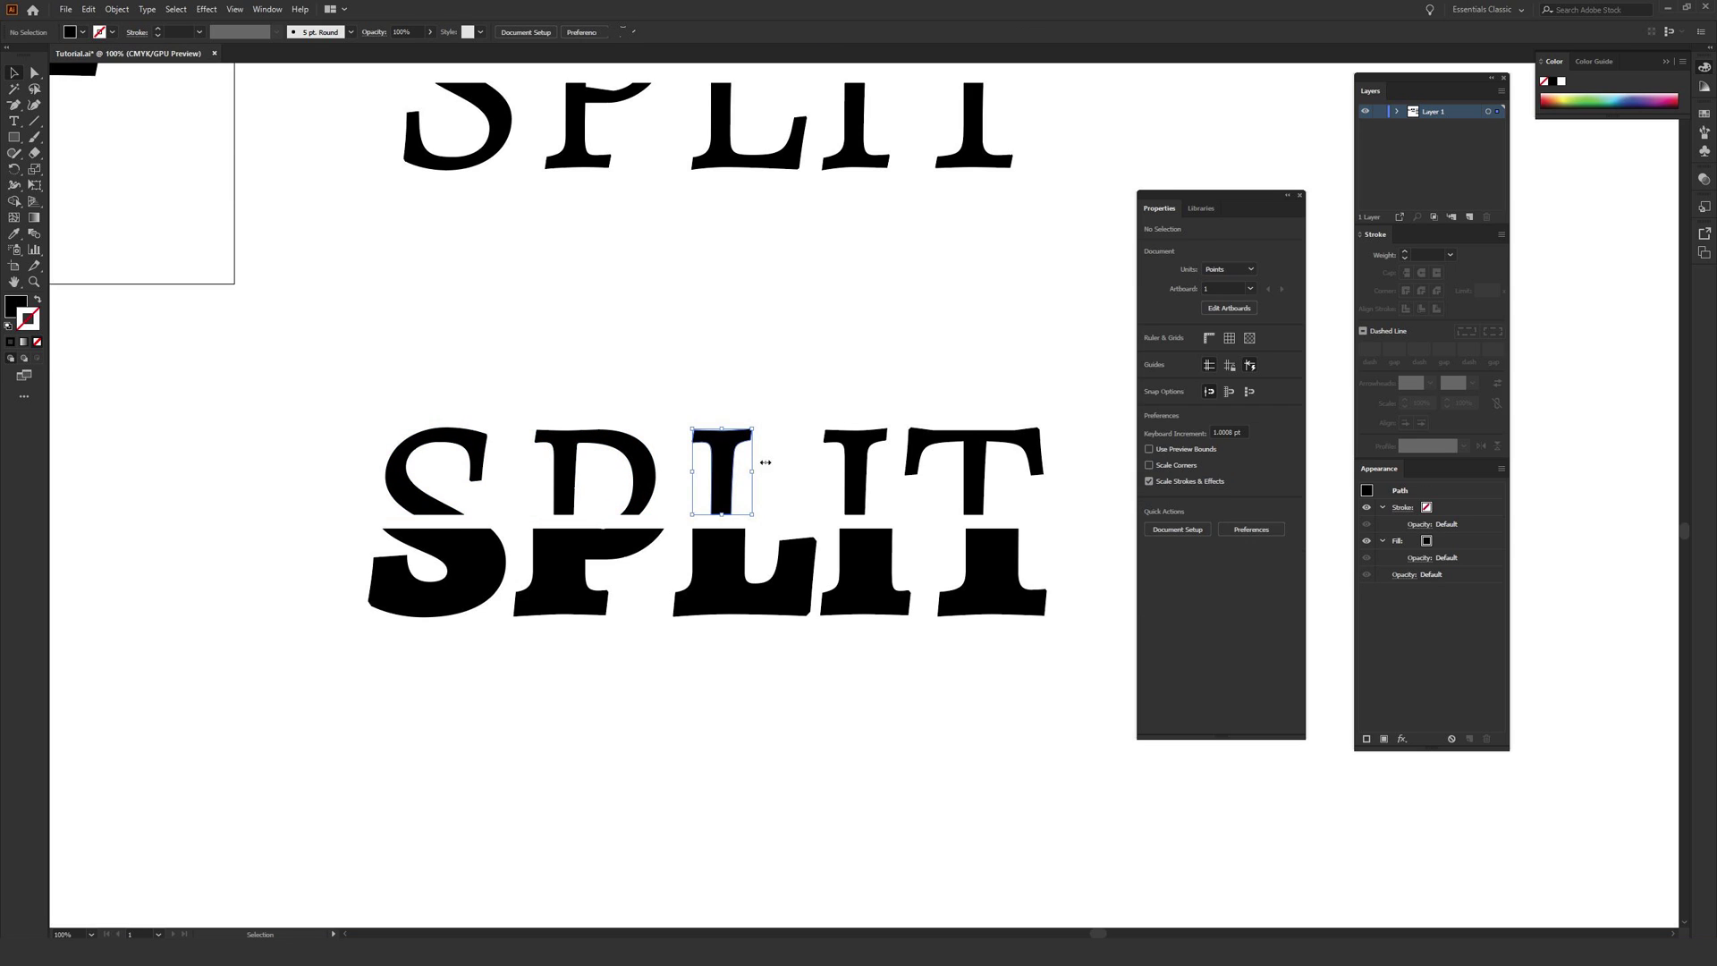
left_click_drag(809, 396, 896, 474)
key("Right")
key("Right")
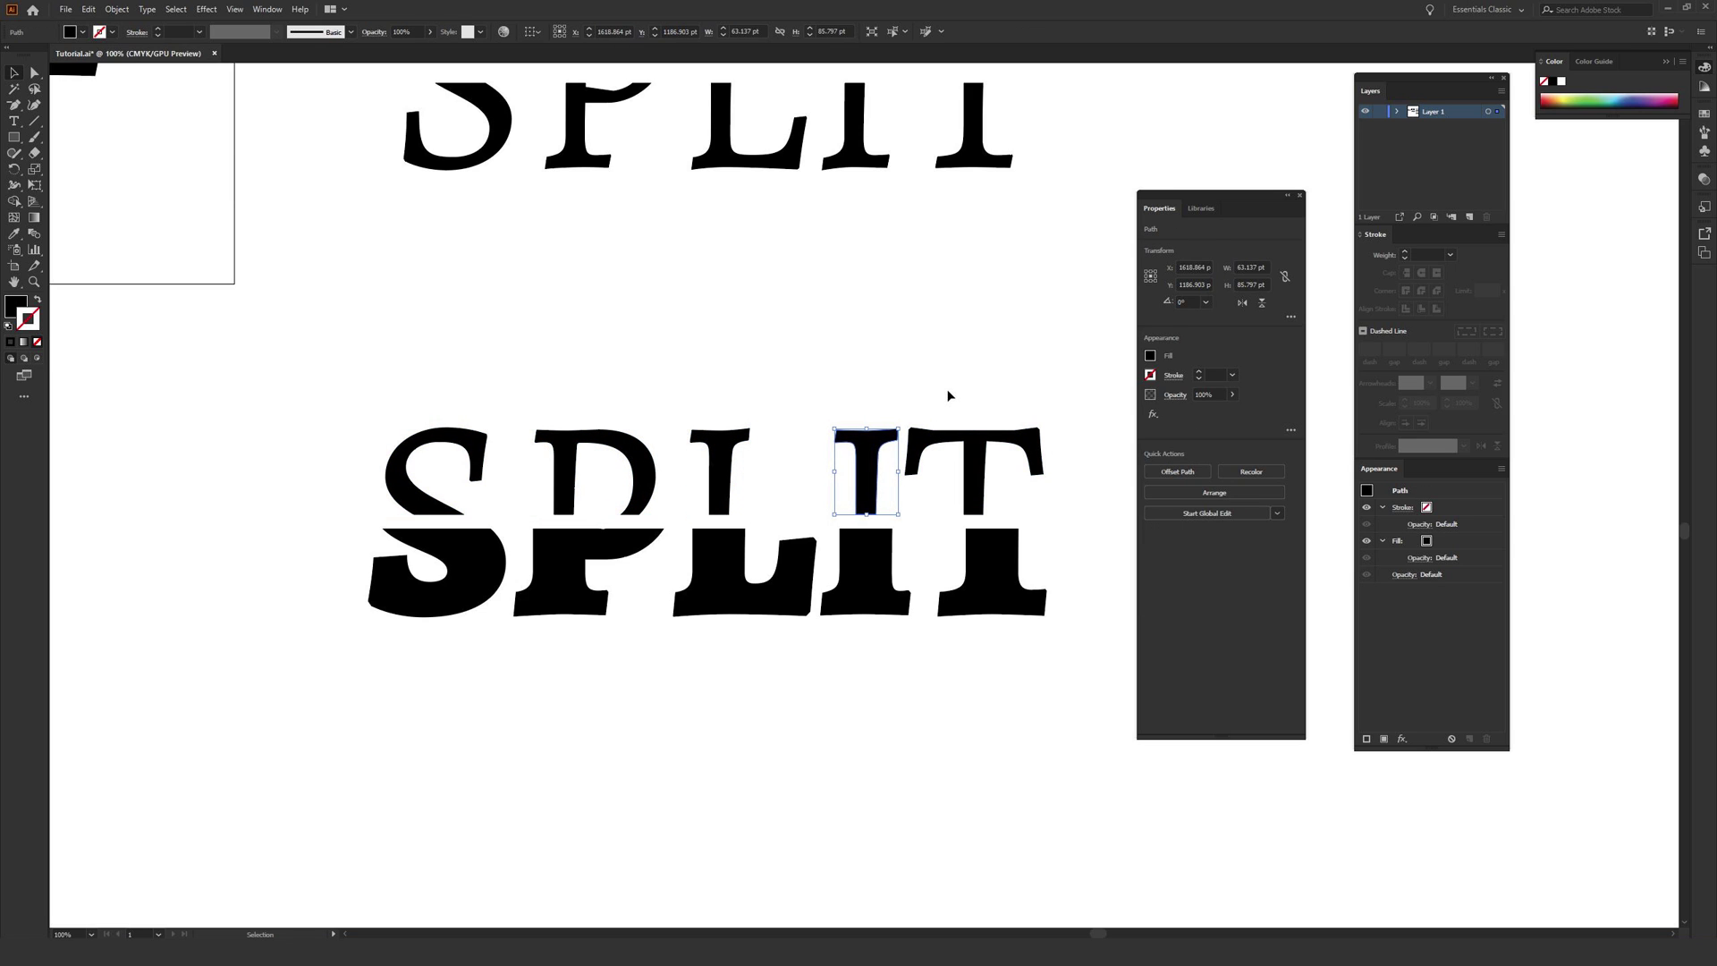
left_click_drag(954, 387, 1069, 525)
key("Right")
key("Right")
key("Right")
key("Right")
Check the combined word by selecting its row of upper halves and its row of lower halves separately.
left_click(1020, 344)
left_click_drag(338, 367, 1048, 494)
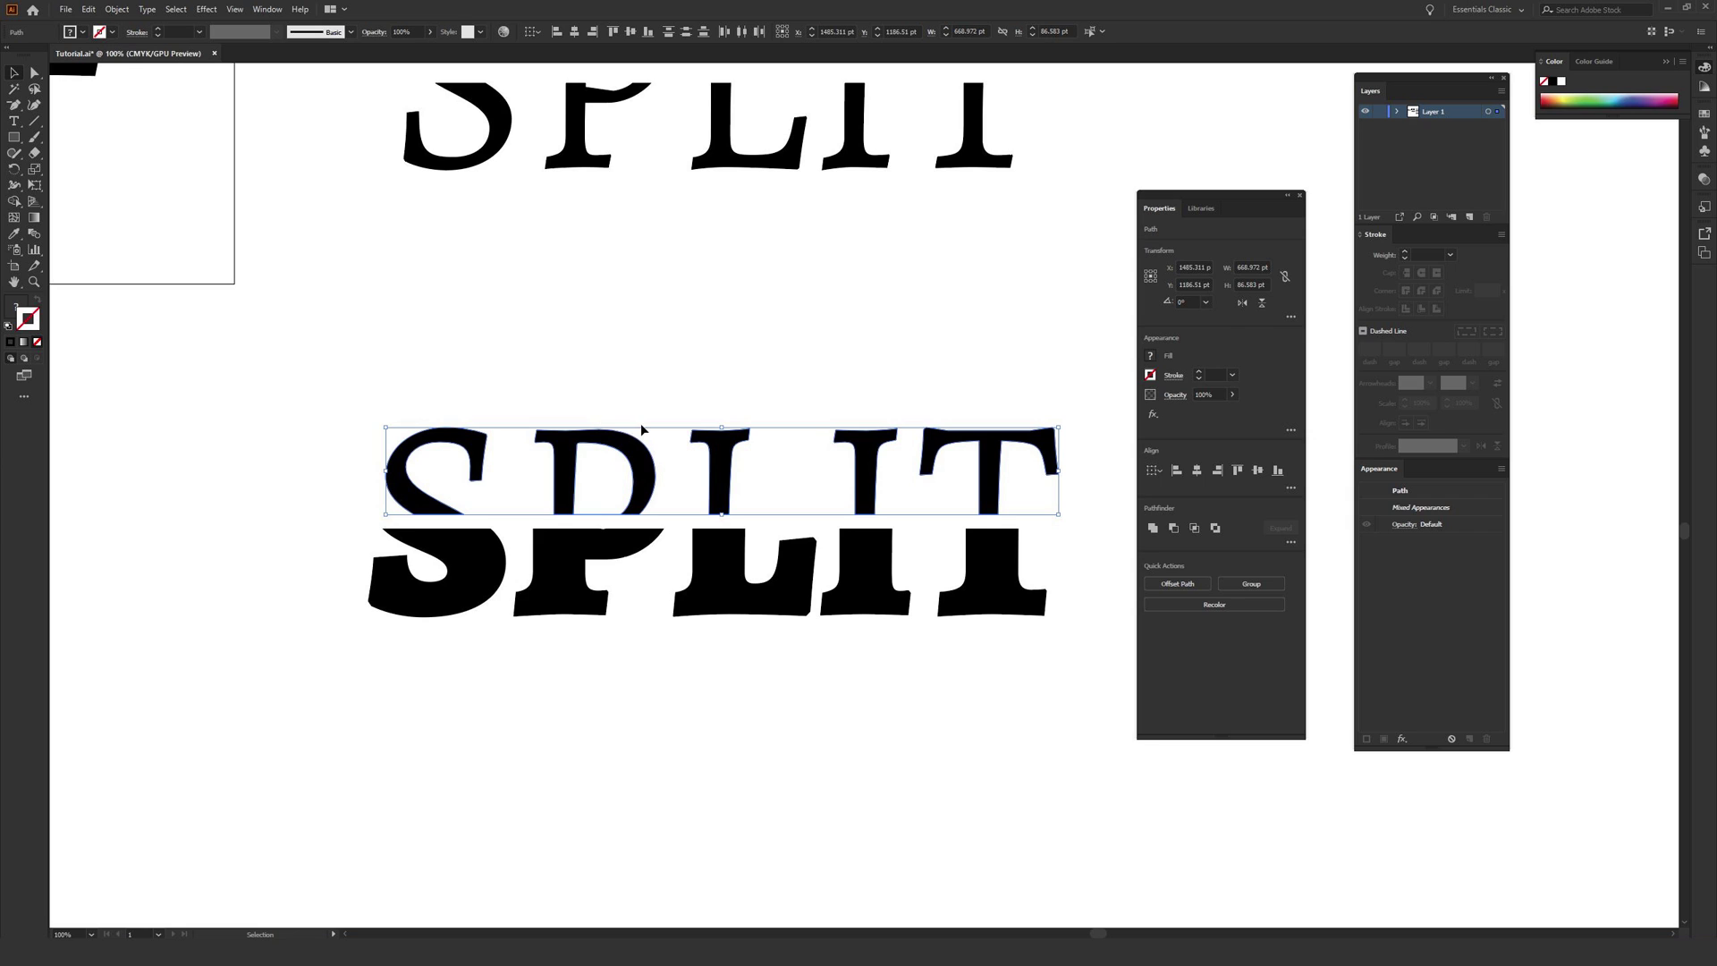
left_click_drag(330, 679, 946, 555)
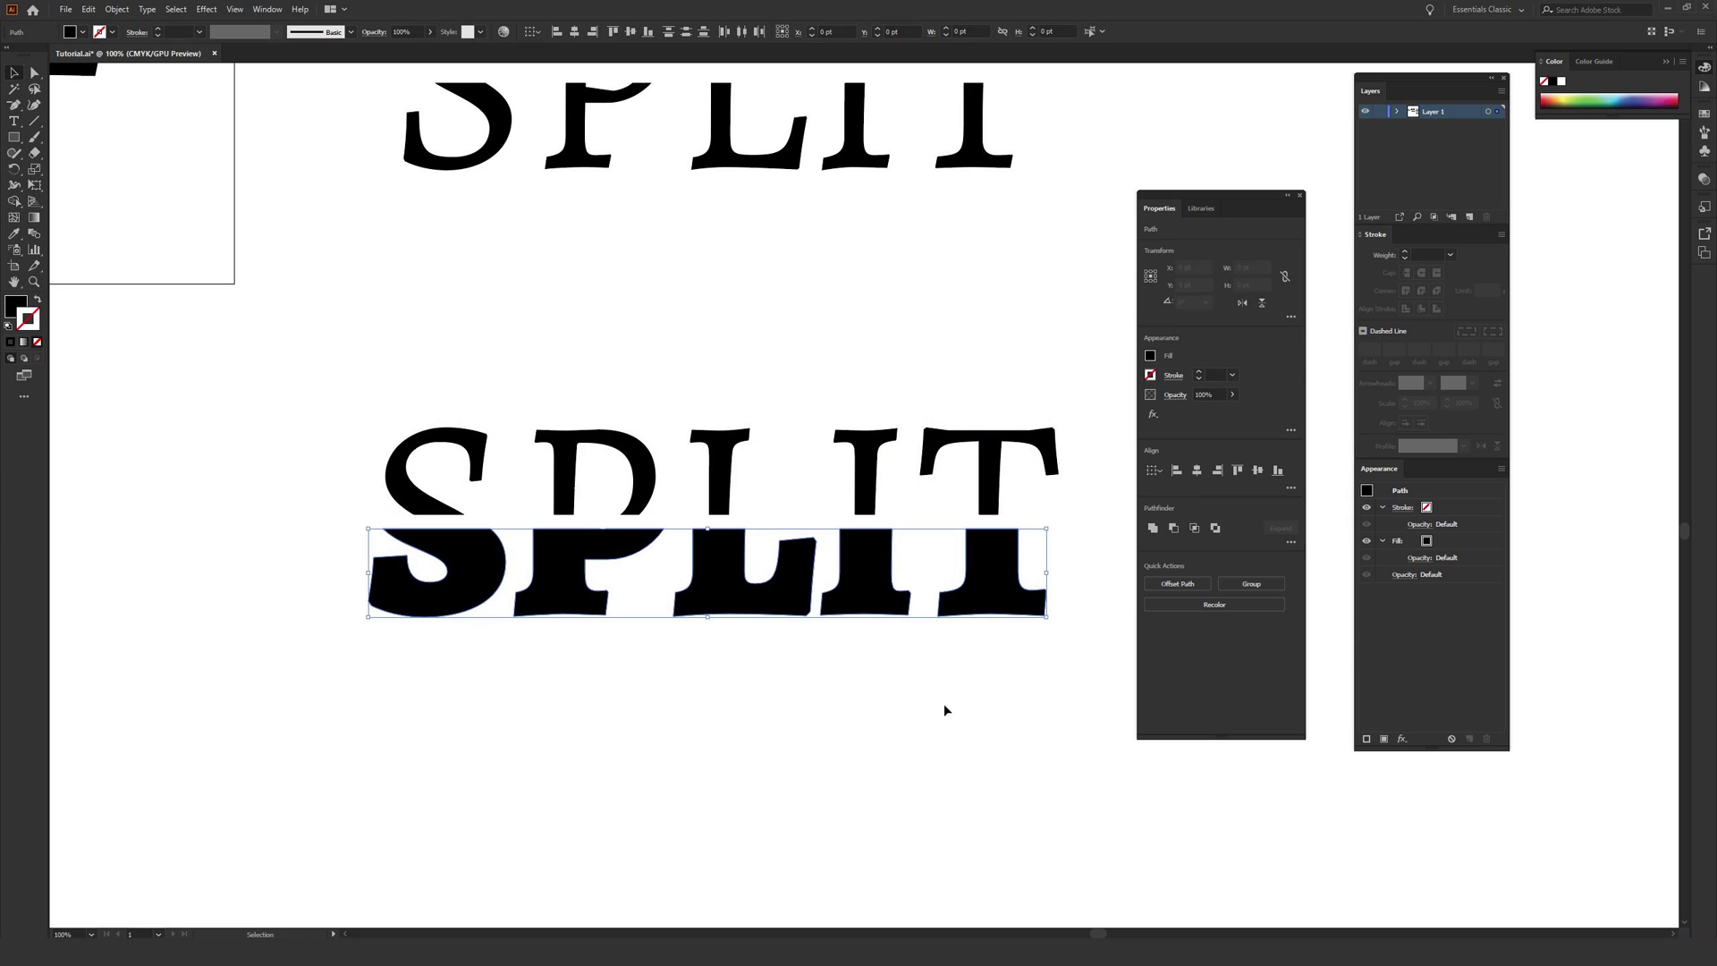
left_click(836, 740)
Move the upper half of the Bold P down onto the combined word, over the Regular P's upper half.
left_click_drag(678, 287, 621, 687)
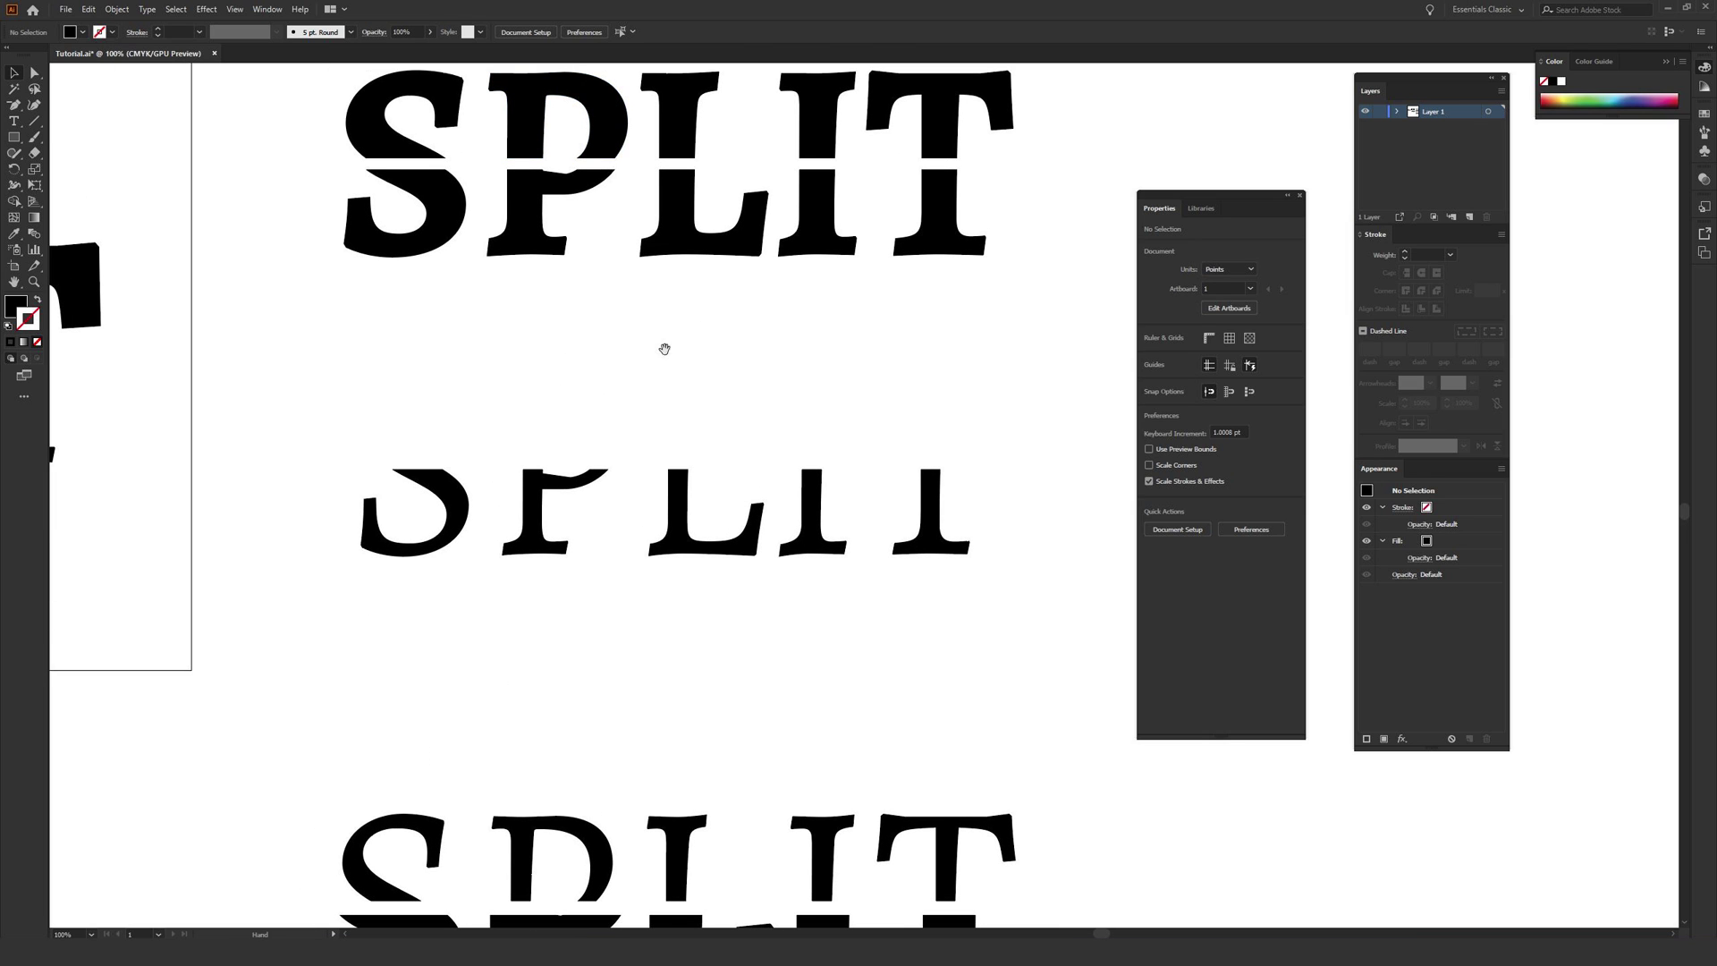
left_click_drag(604, 110, 620, 724)
left_click_drag(701, 762, 924, 357)
left_click_drag(776, 486, 590, 451)
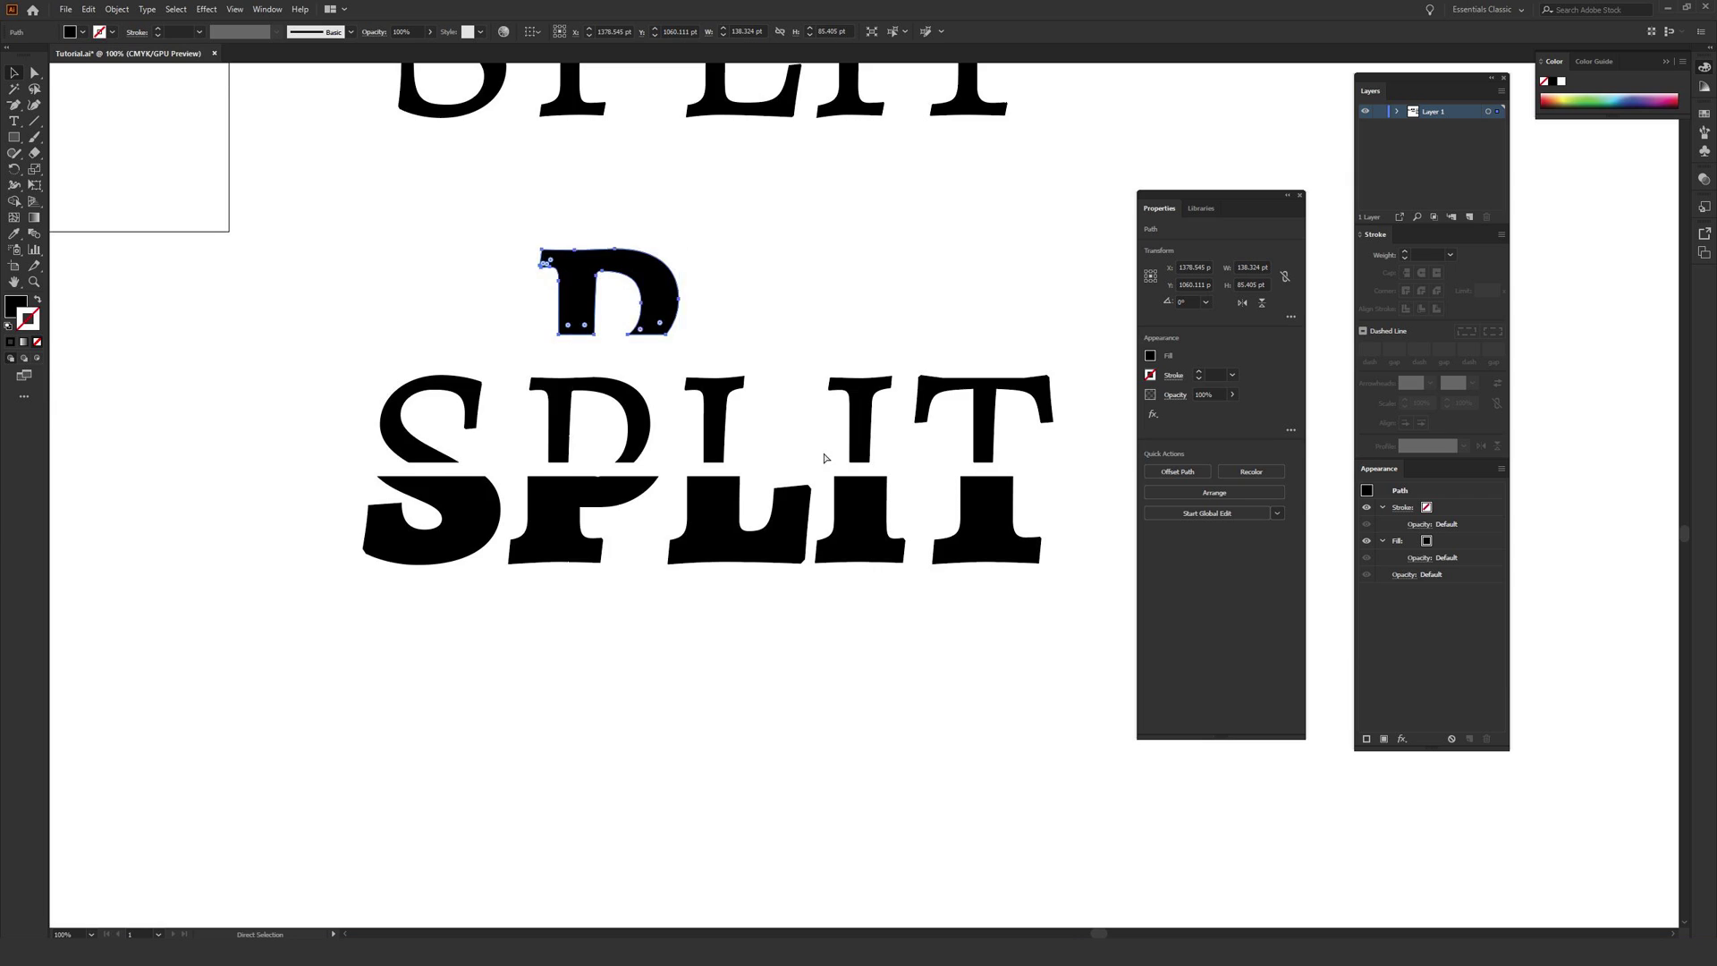
scroll(757, 465, "up", 1)
left_click_drag(872, 425, 537, 354)
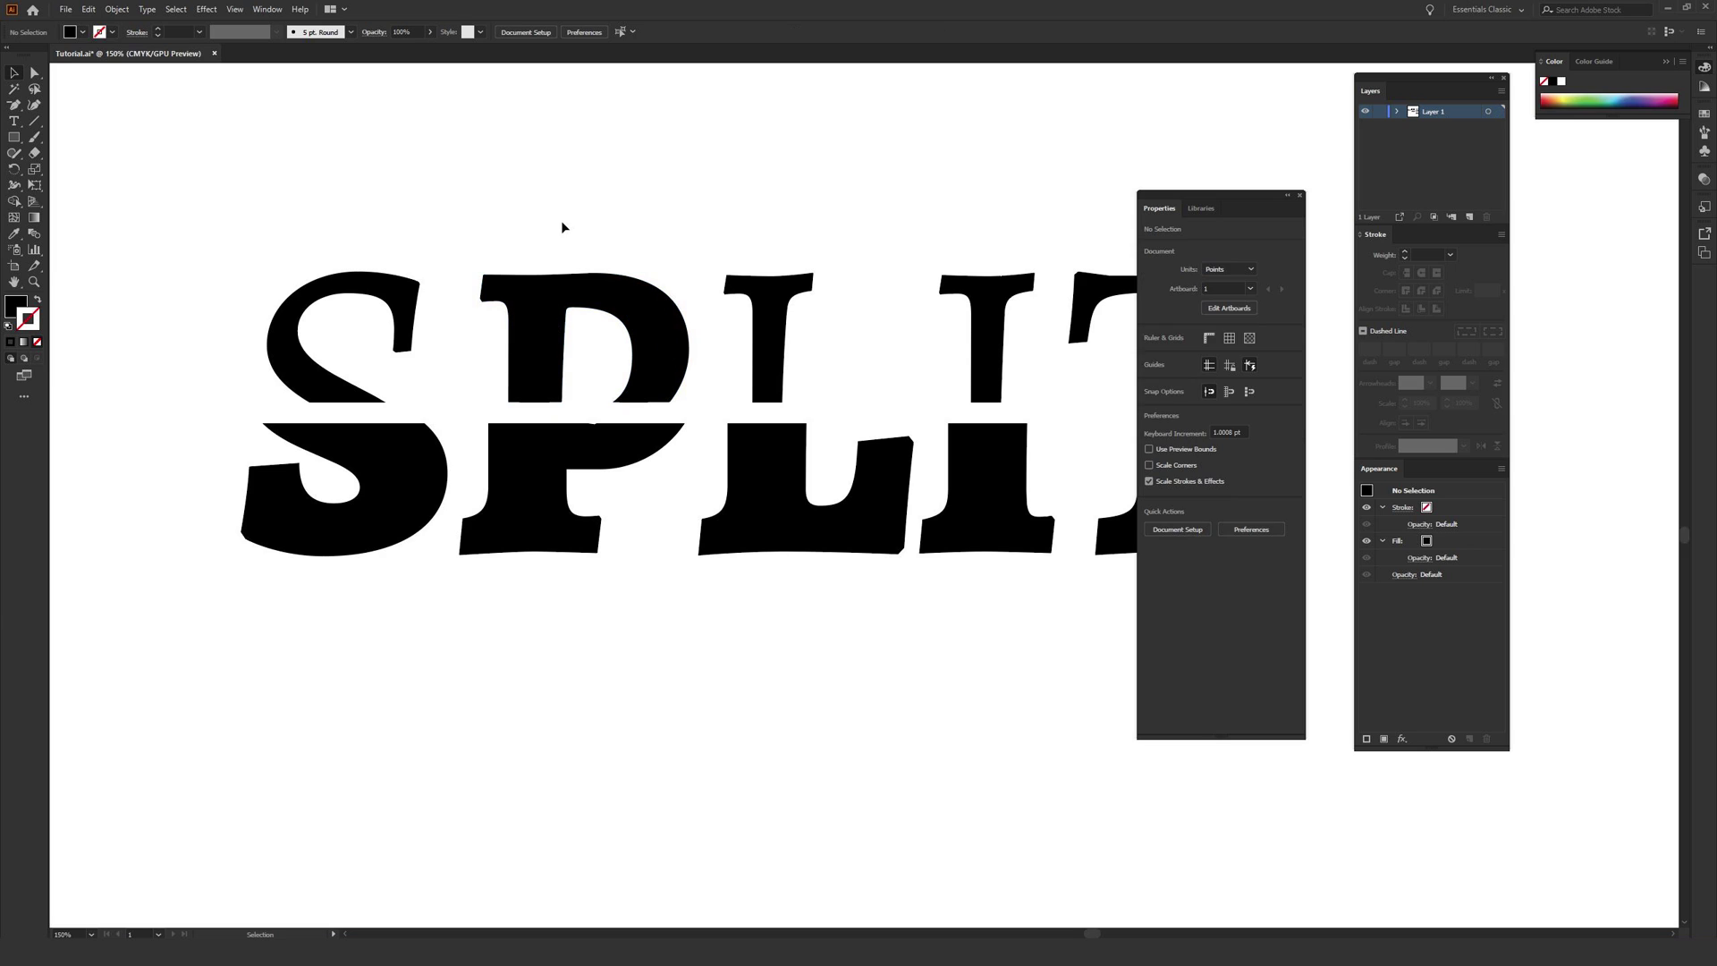
Align the Regular and Bold upper halves of the P on the same horizontal centre in the combined word.
left_click(539, 345)
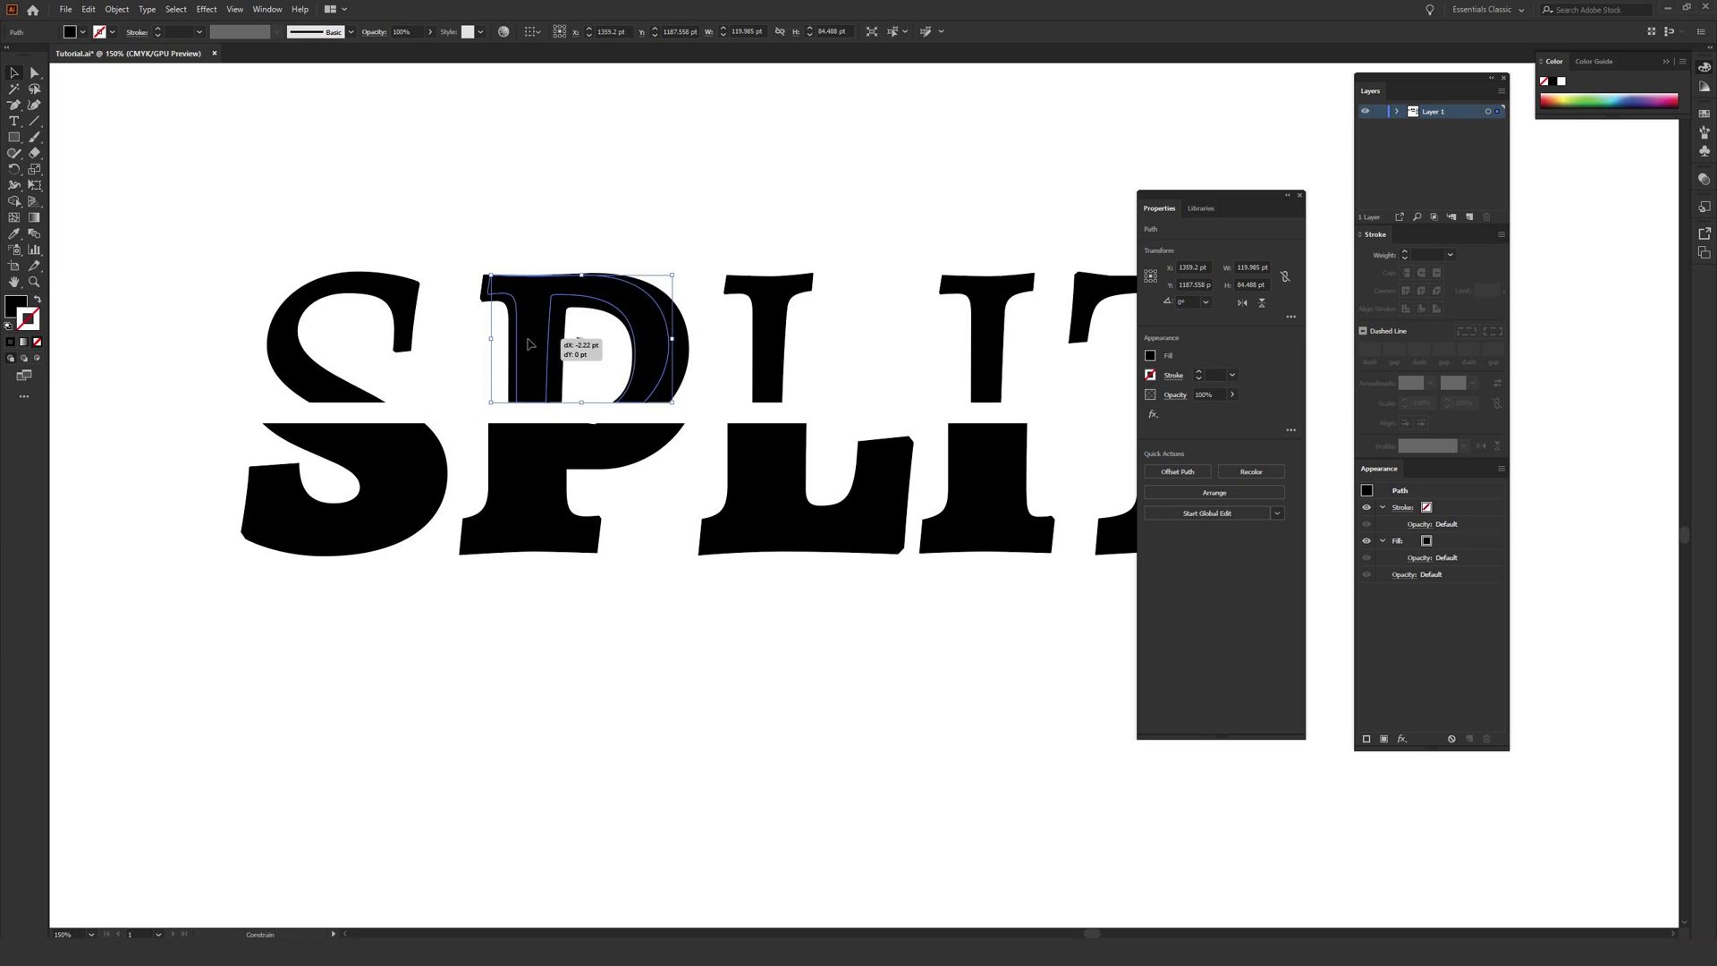
left_click_drag(536, 345, 489, 344)
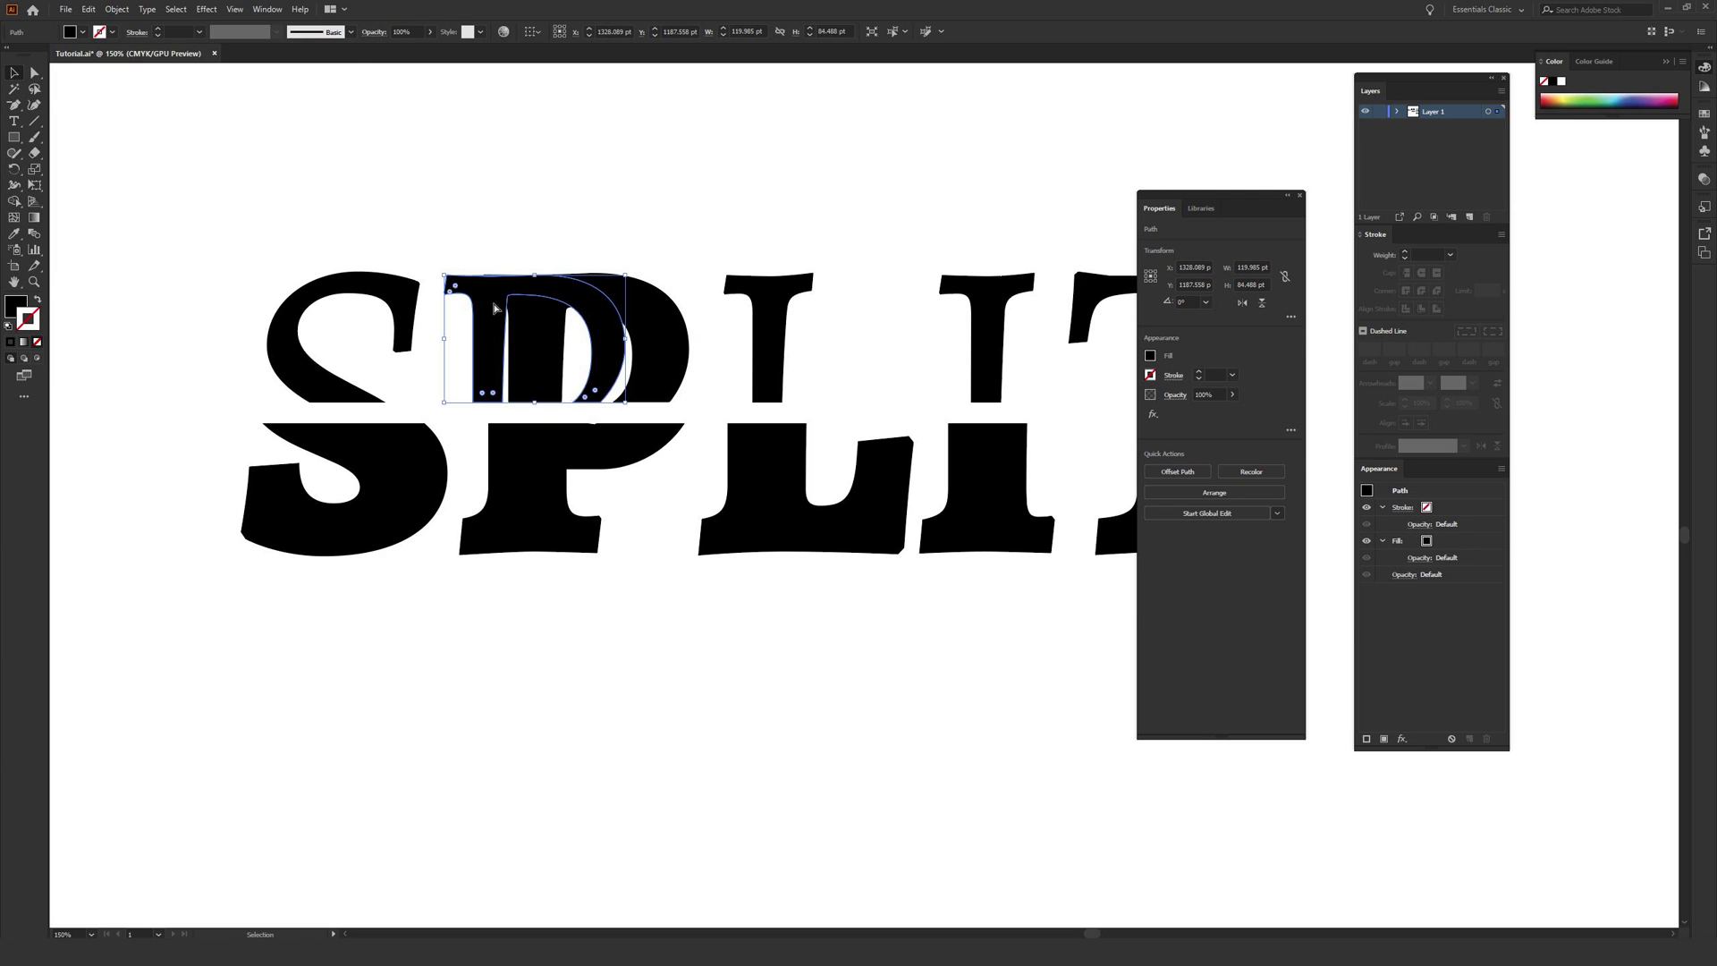
key("ctrl+minus")
left_click(549, 516)
left_click_drag(812, 497, 402, 497)
left_click(786, 384)
left_click_drag(907, 392, 625, 341)
left_click_drag(242, 447, 685, 463)
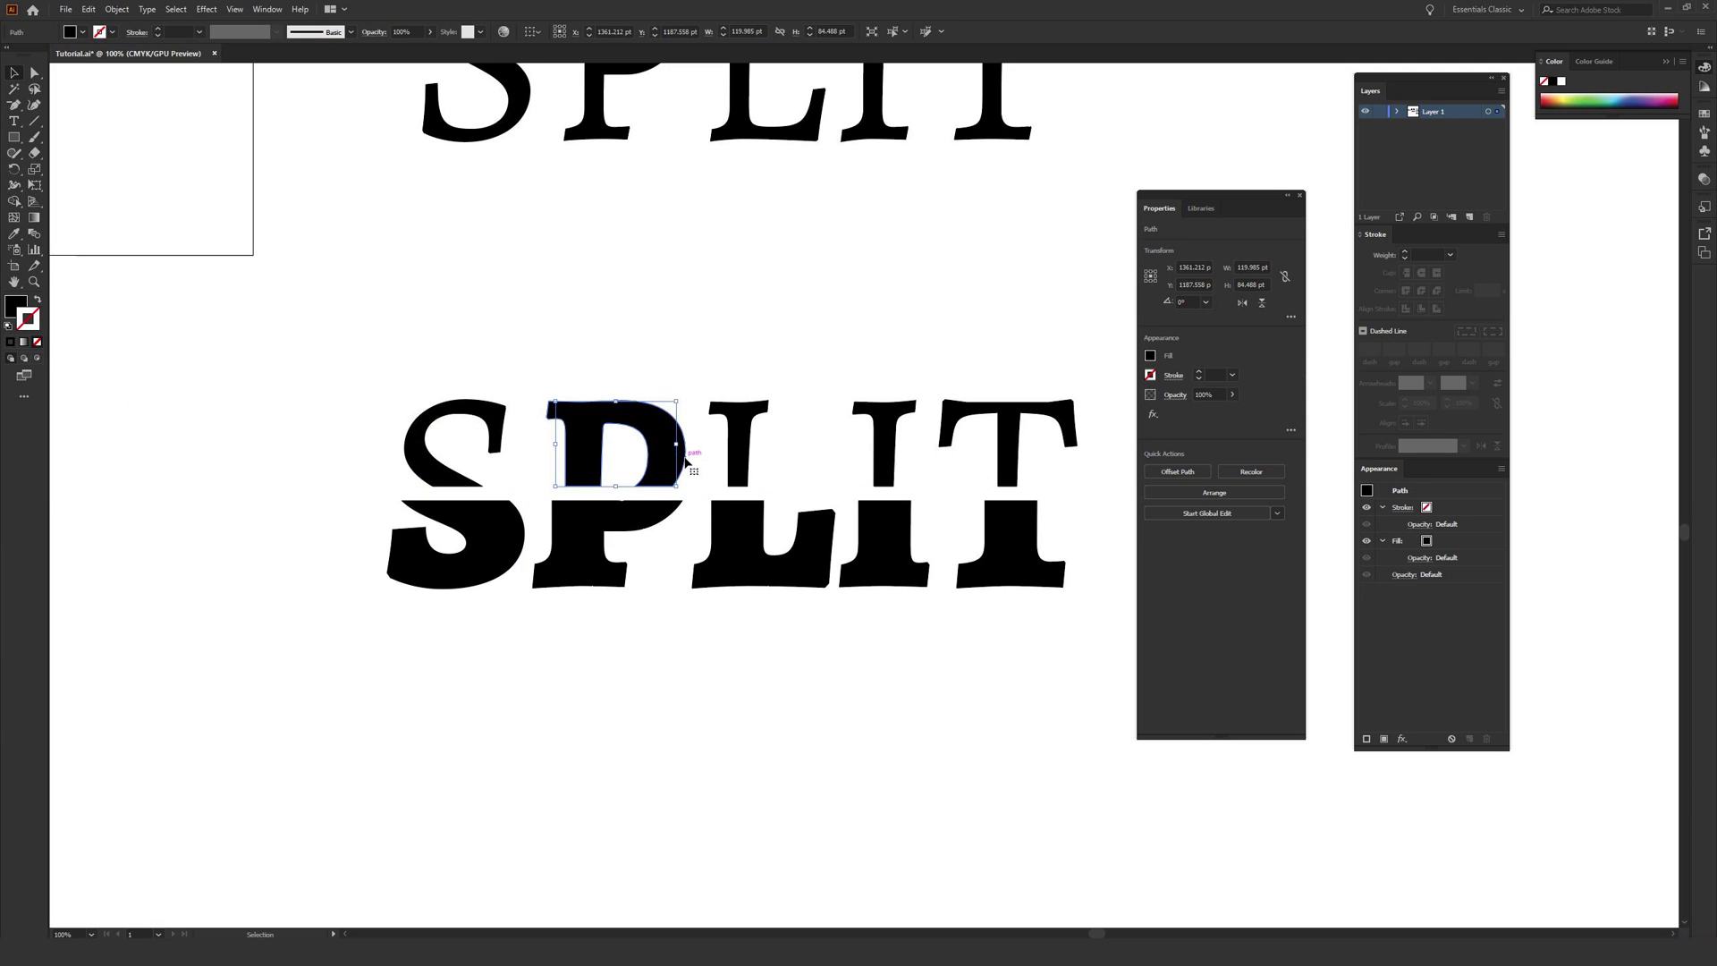
Replace the P's Regular upper half with the Bold one, setting the Regular half aside left of the word.
key("a")
left_click(701, 328)
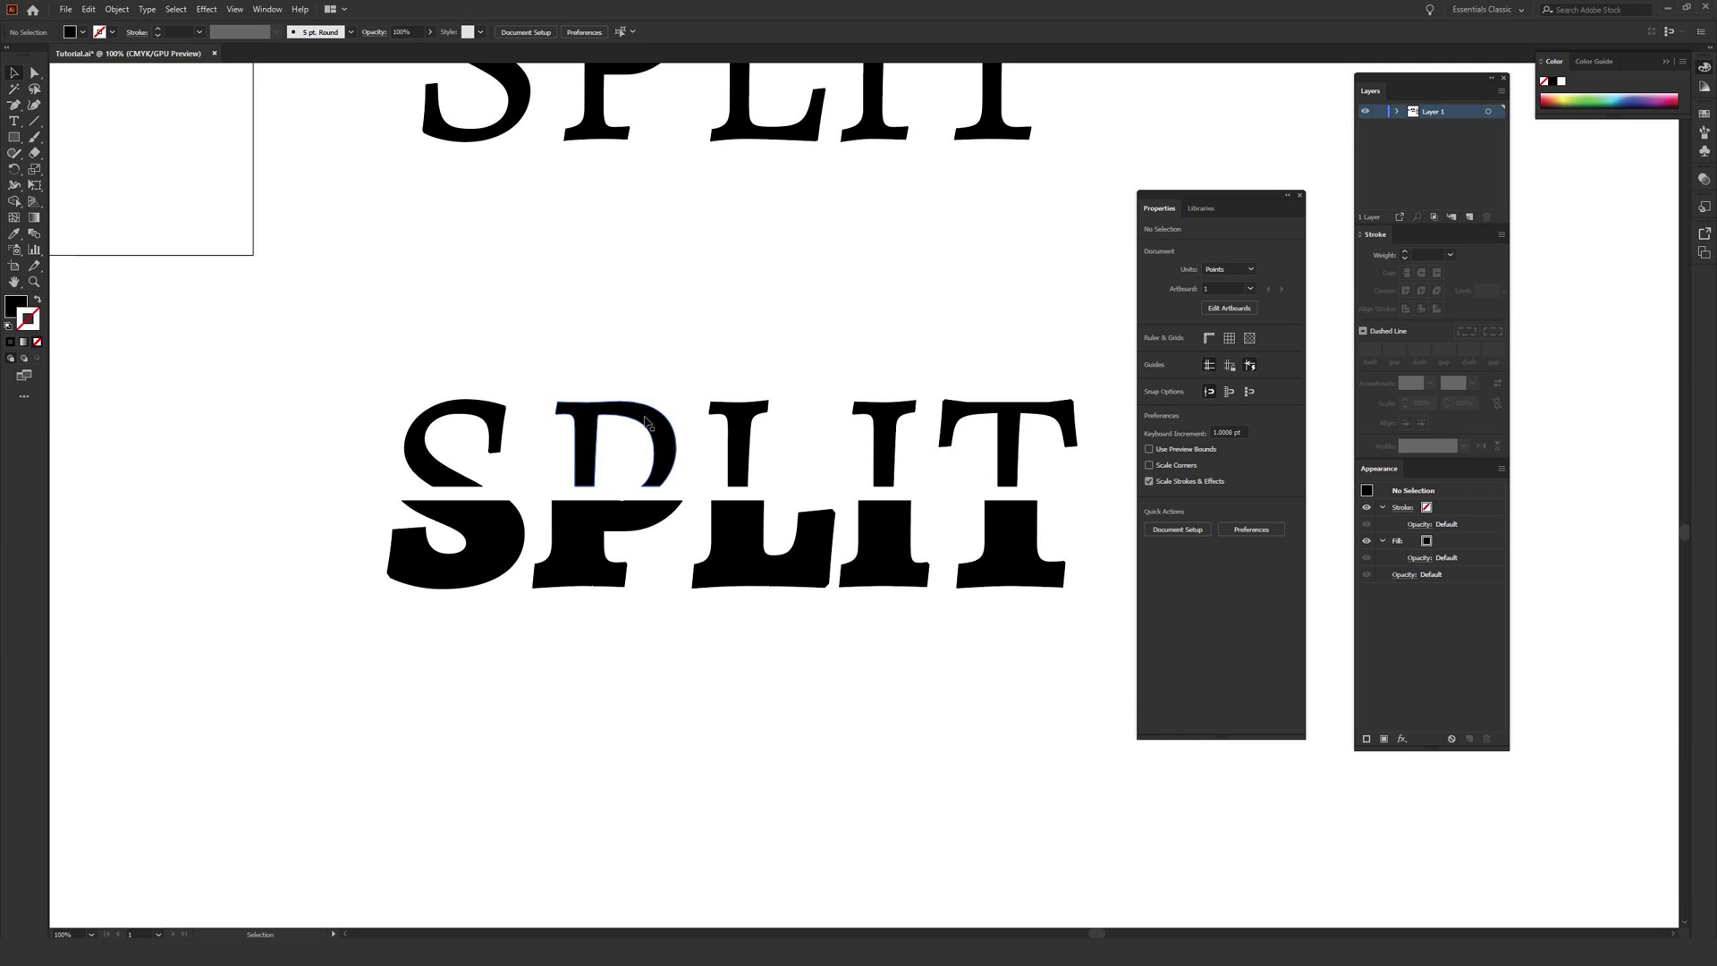
left_click_drag(646, 420, 194, 420)
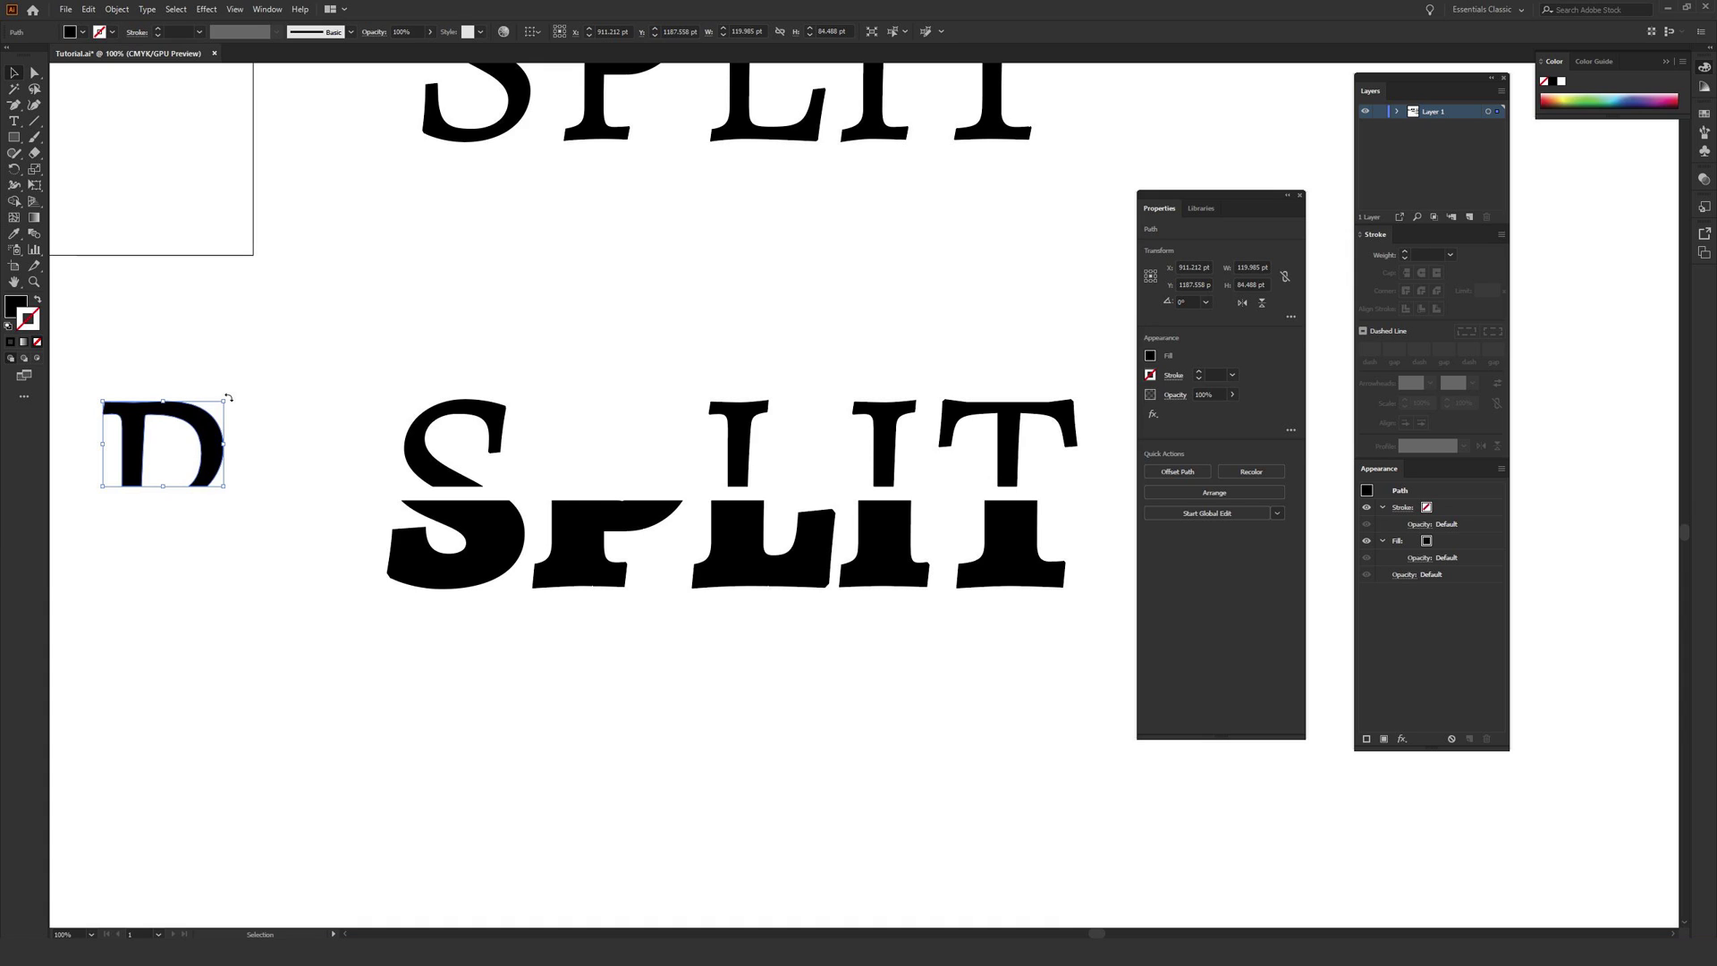
left_click(302, 395)
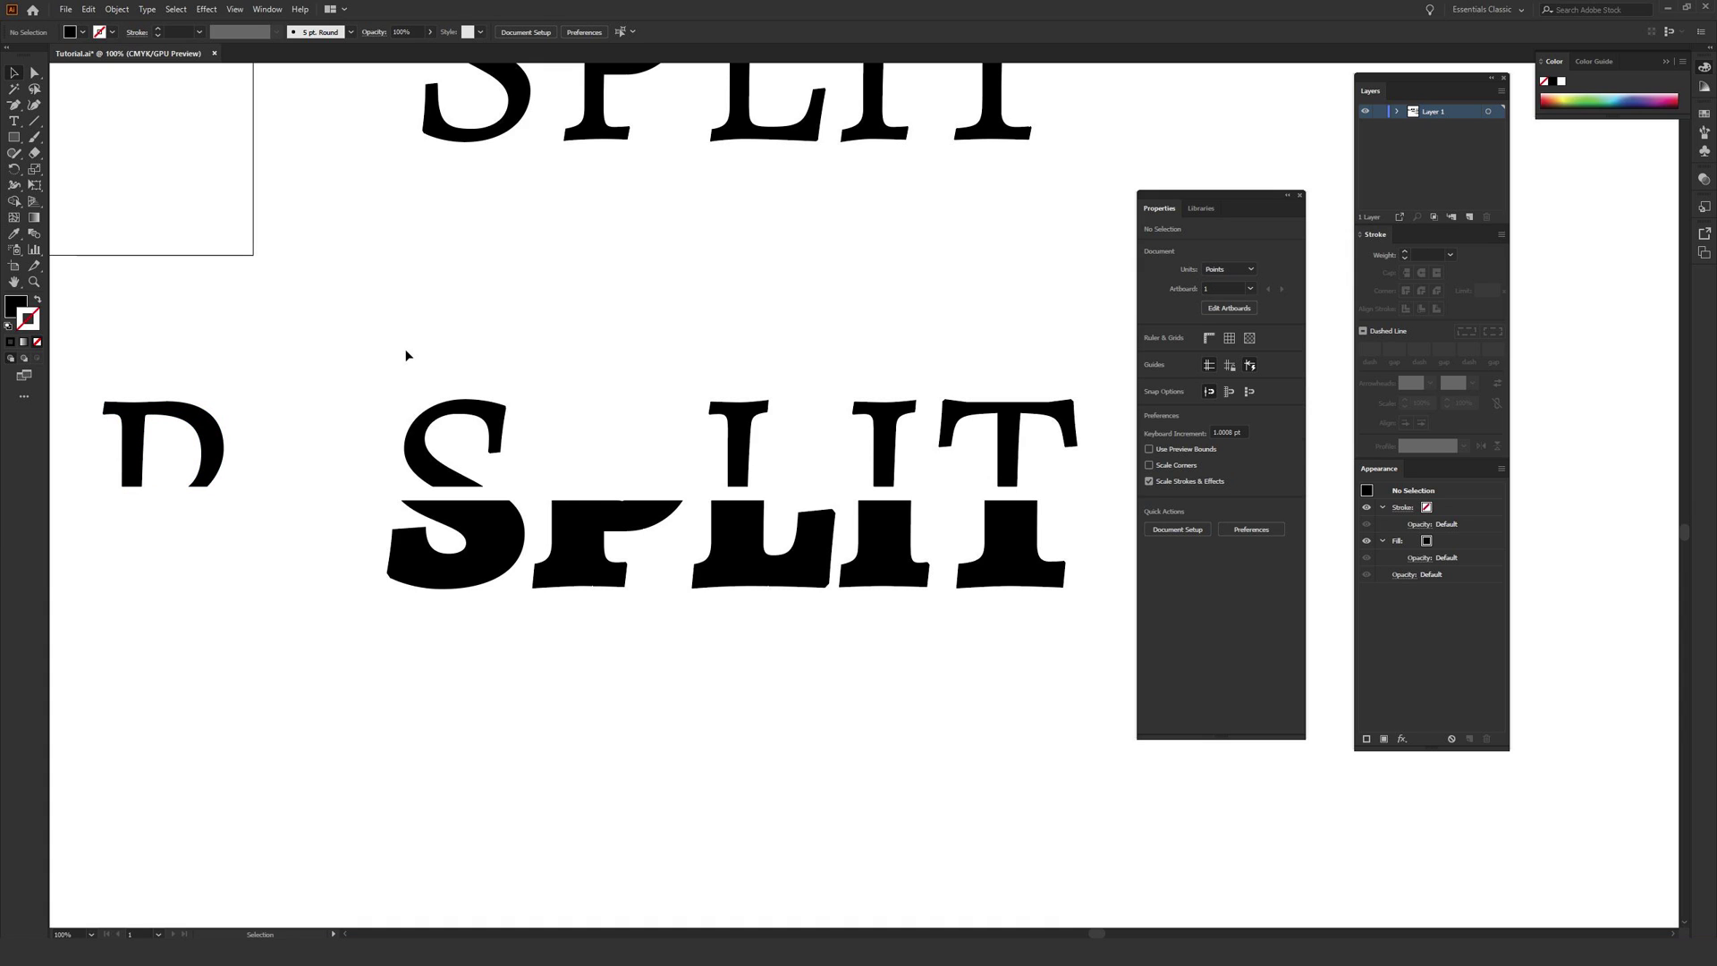
key("v")
key("ctrl+f")
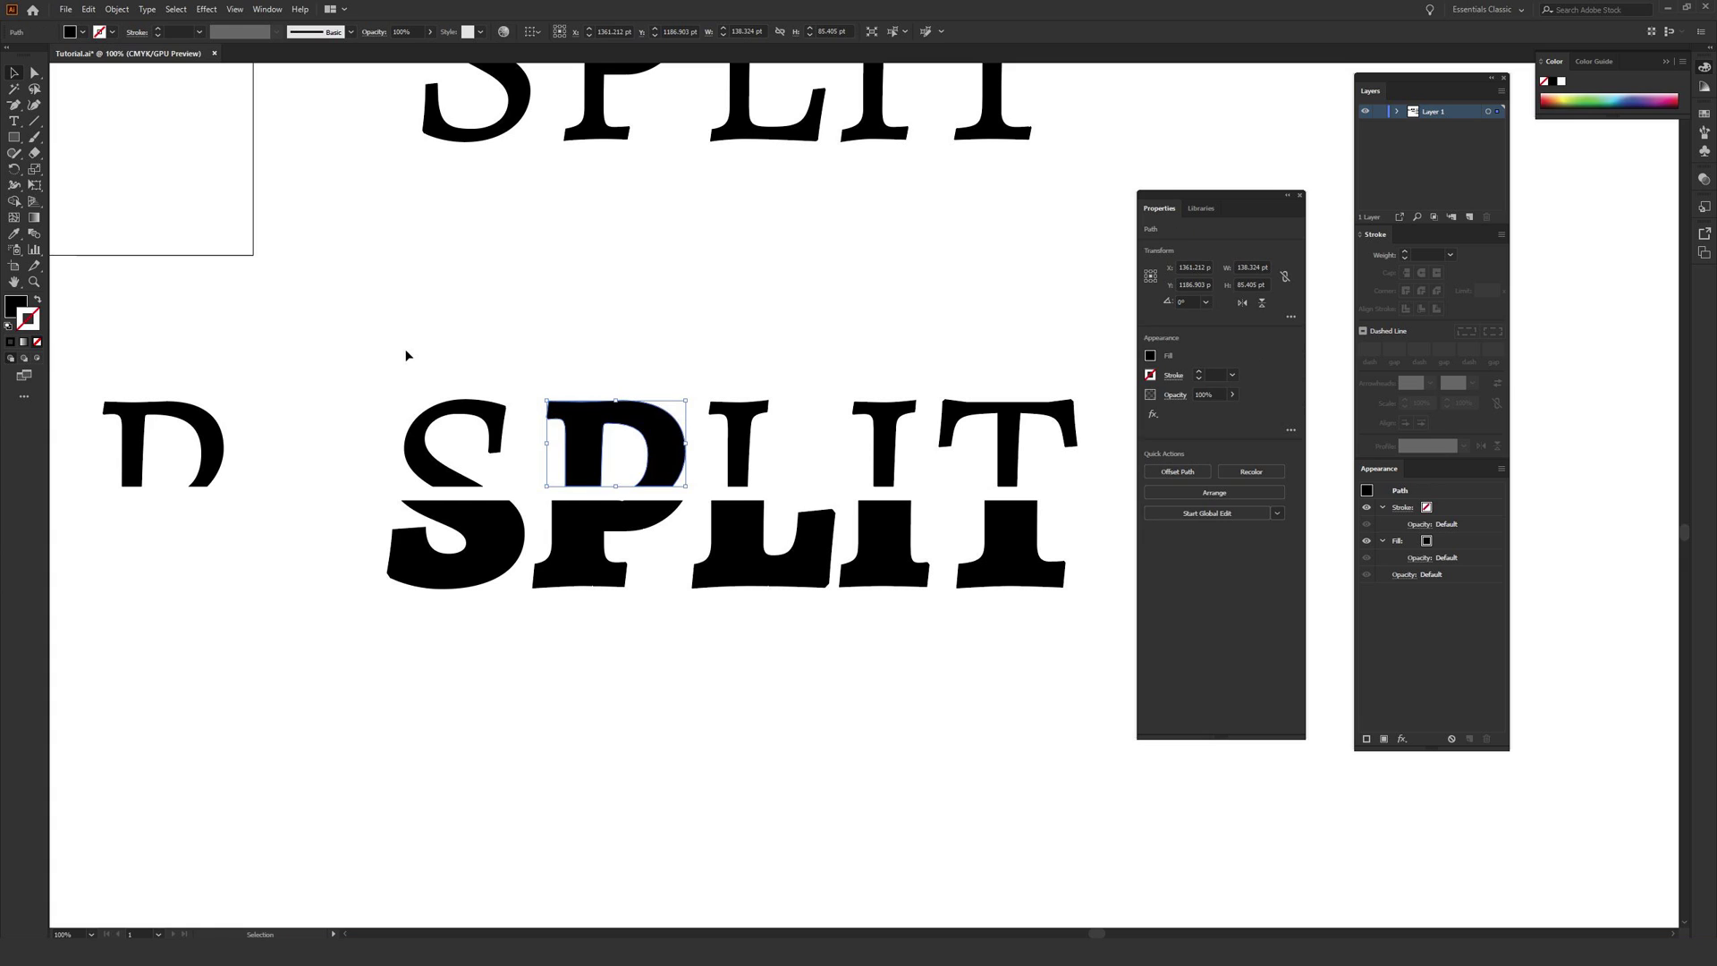
Replace the L's Black lower half with the Regular lower half, setting the Black half aside right of the word.
left_click(616, 315)
left_click_drag(853, 289, 820, 257)
left_click_drag(728, 109, 713, 560)
left_click_drag(839, 710, 652, 567)
left_click_drag(601, 386, 1084, 386)
left_click_drag(1021, 317, 848, 293)
left_click_drag(823, 376, 948, 376)
Replace the L's Regular upper half with the Bold one, setting the Regular half aside beside the spare P.
left_click(862, 287)
left_click_drag(479, 141, 787, 575)
left_click_drag(650, 491, 672, 716)
left_click_drag(713, 246, 230, 498)
left_click(759, 408)
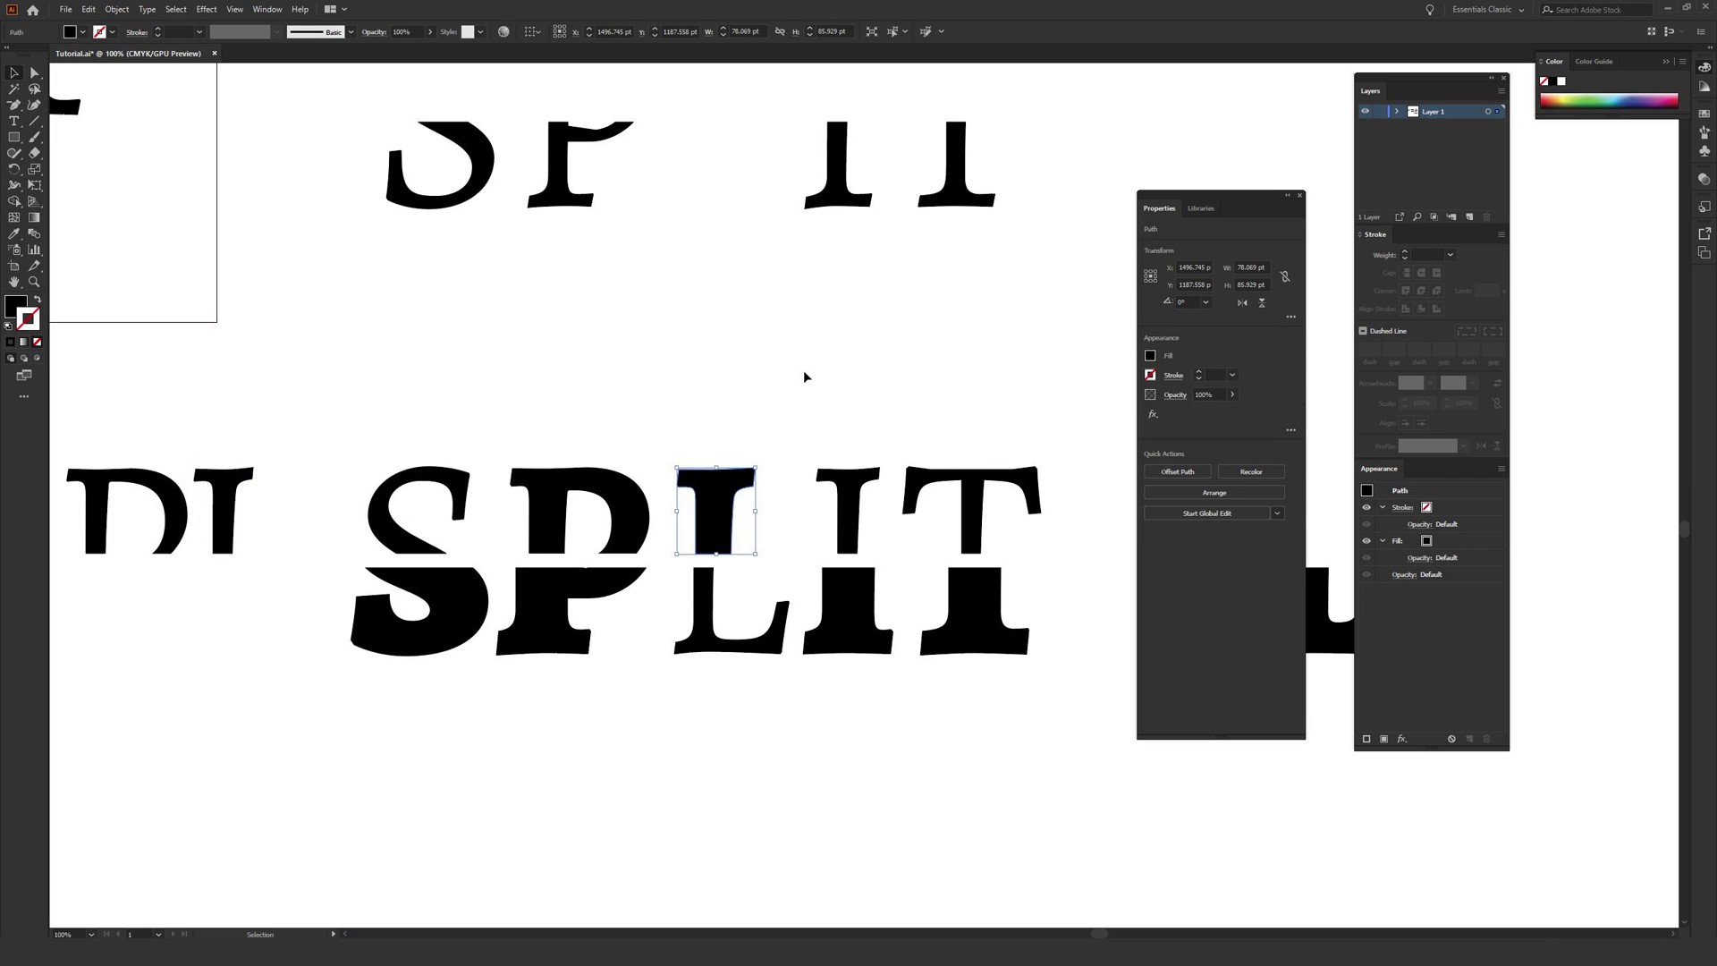
Nudge the Bold upper half of the L about 8 pt left over its Regular lower half.
left_click(718, 537)
key("Left")
key("Left")
key("Left")
key("Left")
key("Left")
key("Left")
key("Left")
key("Left")
key("Left")
key("Left")
key("Left")
key("Left")
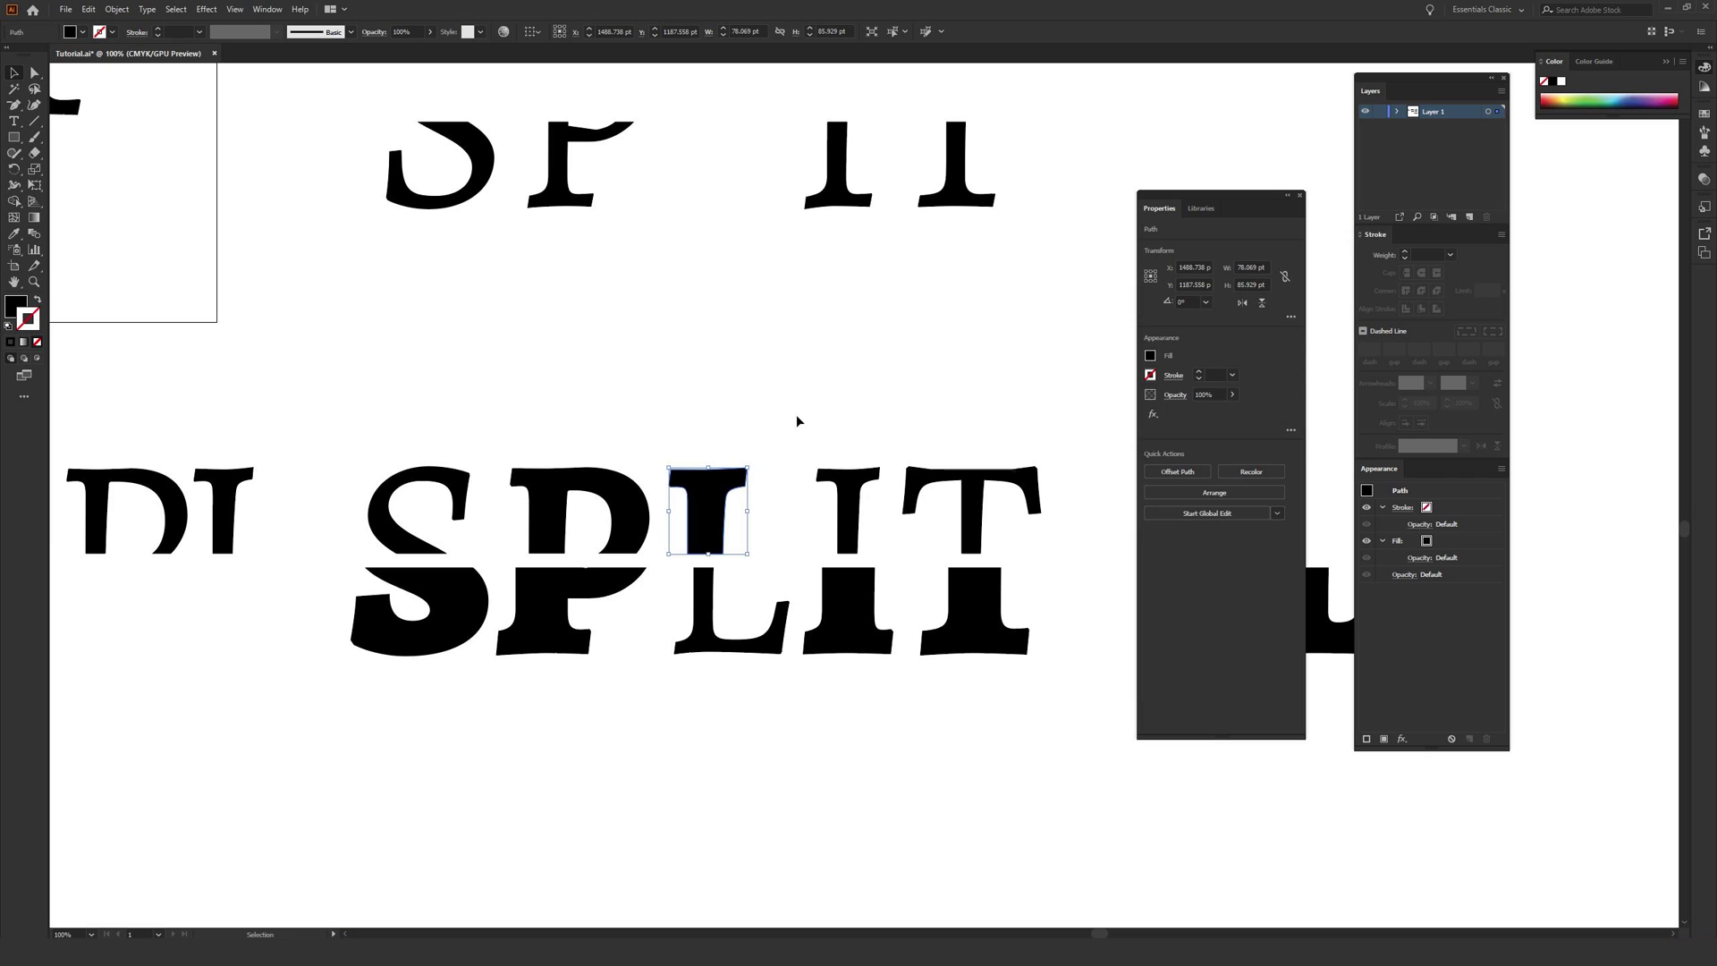
left_click(796, 414)
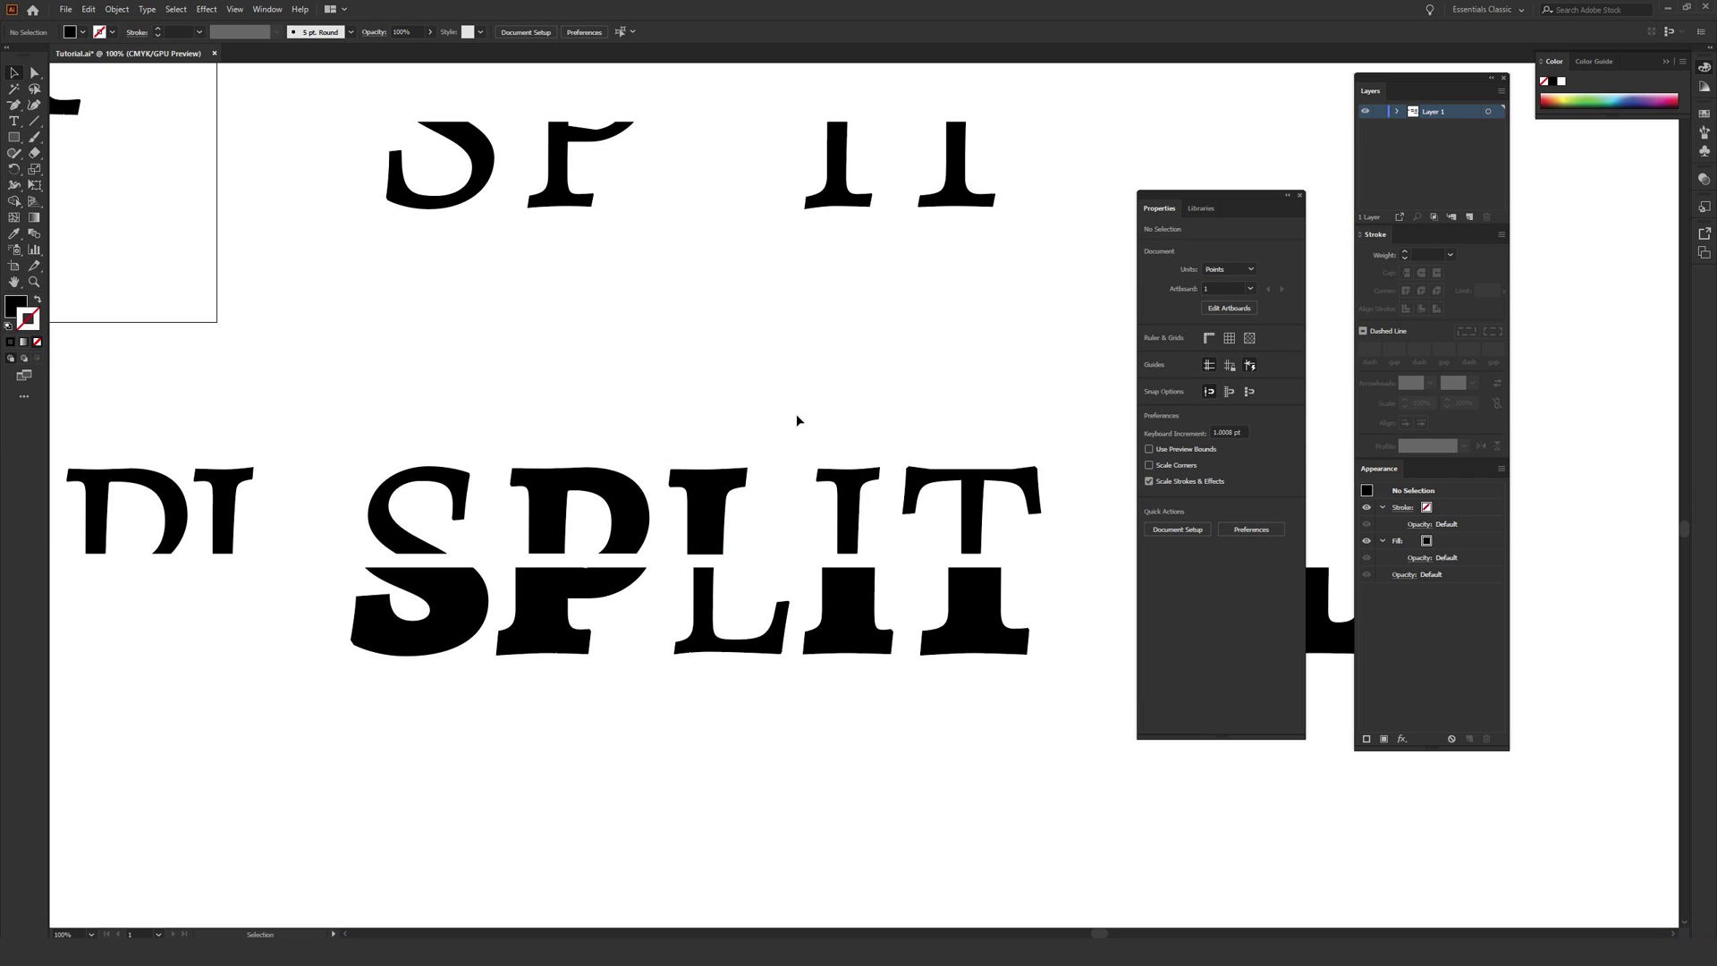
Compare the combined word with the finished split-letter SPLIT on the artboard.
key("ctrl+minus")
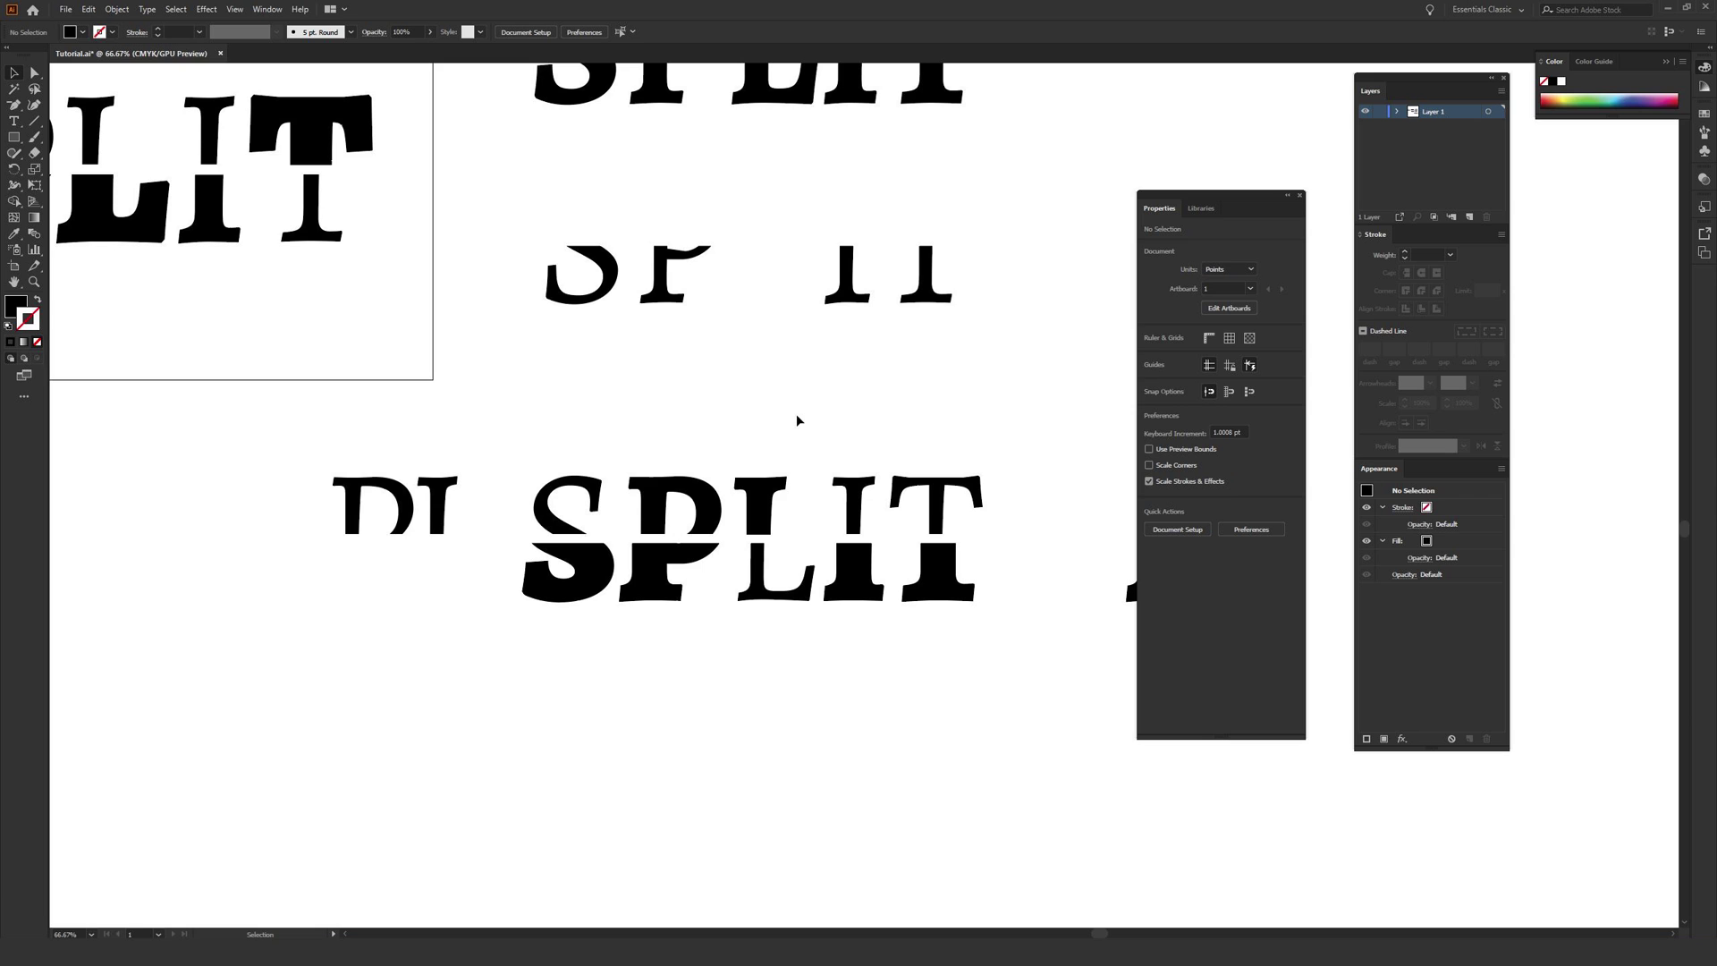
left_click_drag(594, 387, 1031, 621)
key("ctrl+plus")
key("ctrl+plus")
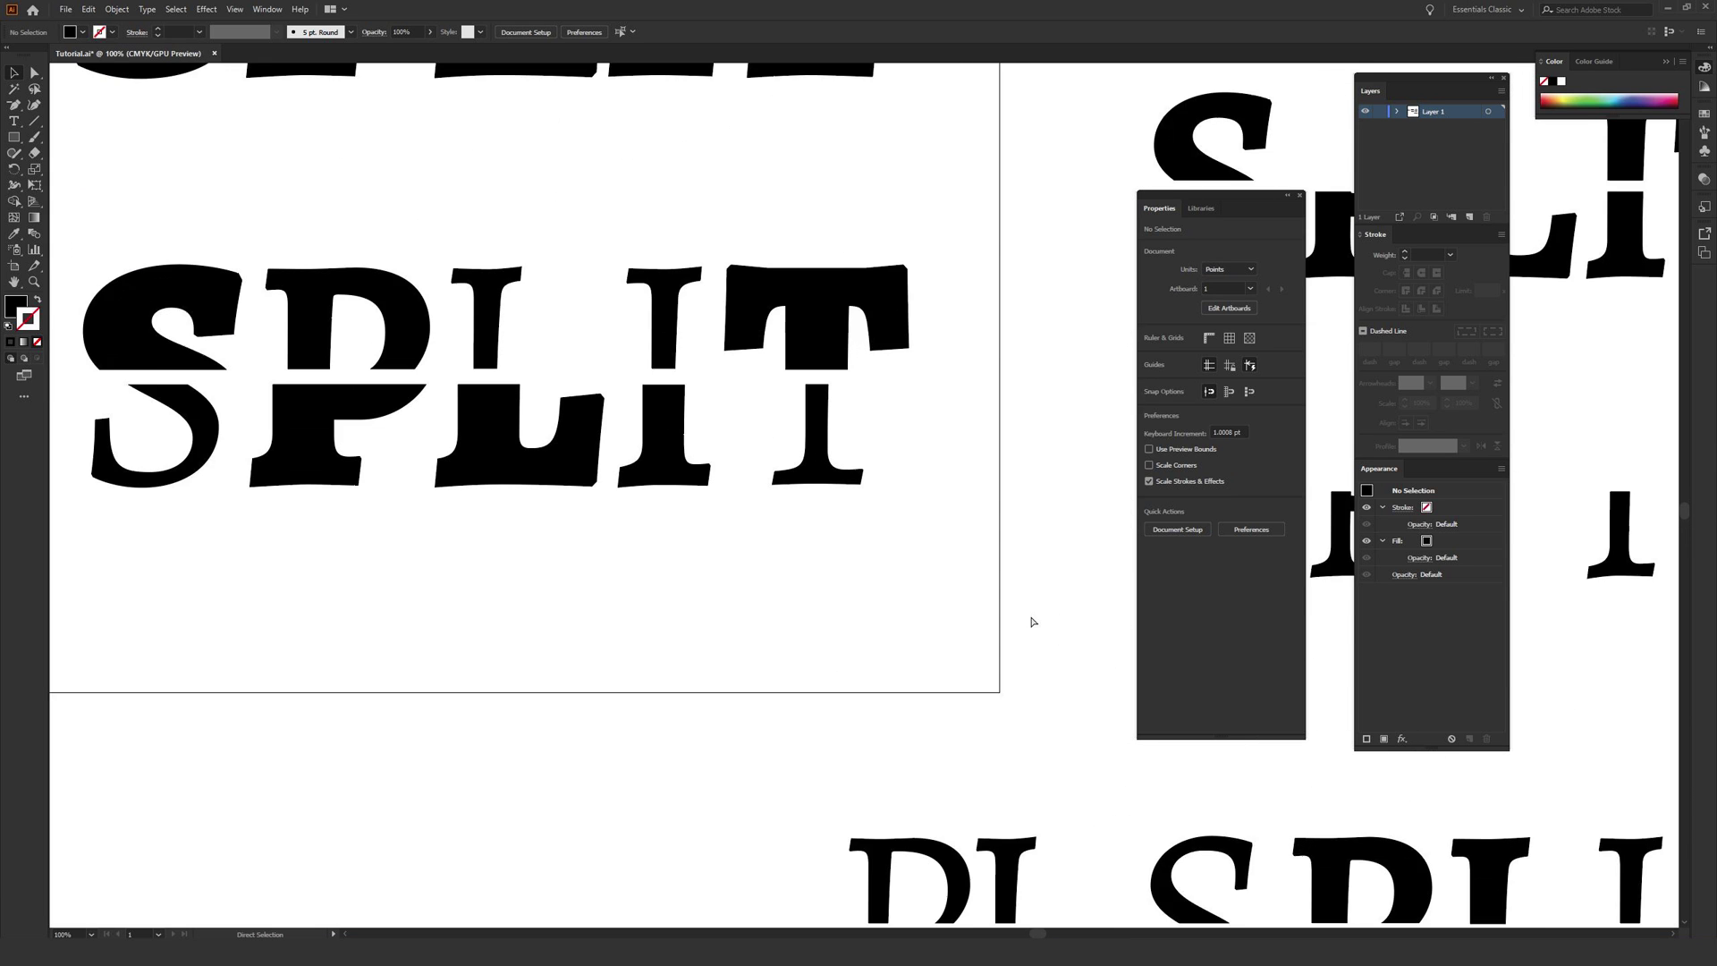
key("ctrl+minus")
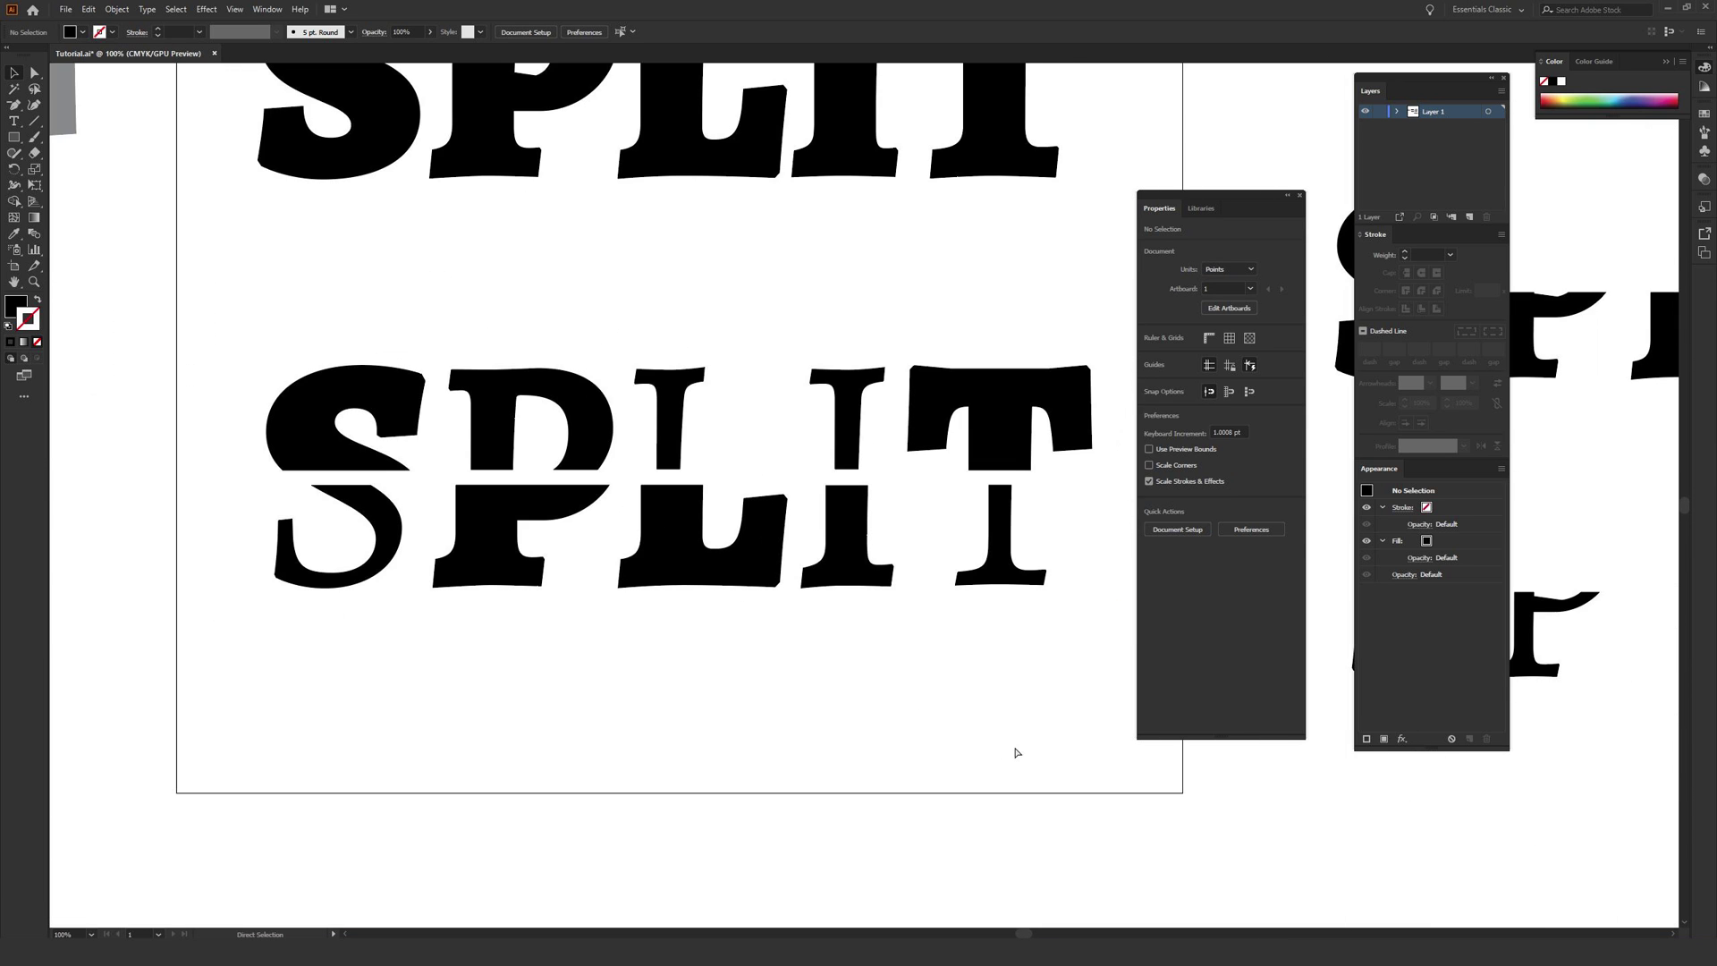
left_click_drag(338, 360, 1052, 704)
left_click(980, 717)
Place an outlined copy of the solid black SPLIT in the empty area right of the other versions.
key("ctrl+minus")
key("ctrl+minus")
left_click_drag(1007, 636, 337, 600)
left_click_drag(411, 330, 834, 475)
right_click(818, 413)
left_click(894, 506)
left_click(907, 605)
Draw a diagonal line across the whole outlined SPLIT, rising from below the S to the upper part of the T.
left_click(34, 120)
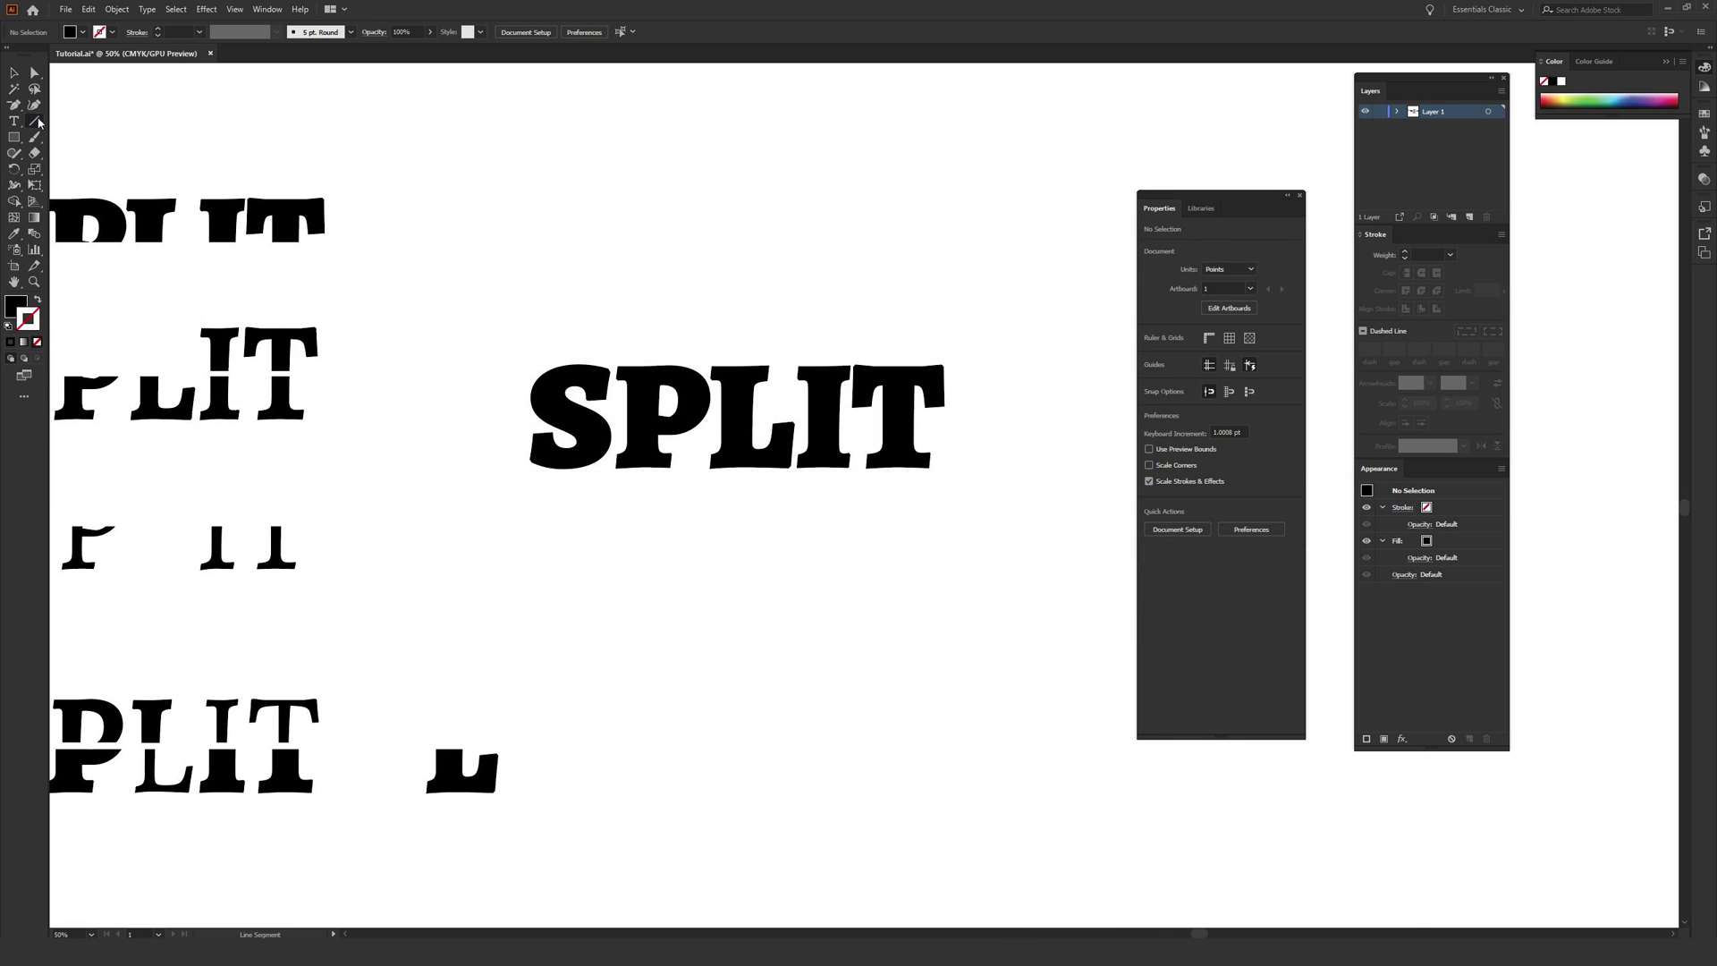
left_click_drag(462, 476, 1035, 369)
key("v")
Divide the outlined SPLIT along the diagonal line with Pathfinder and ungroup the resulting pieces.
left_click_drag(499, 299, 1032, 583)
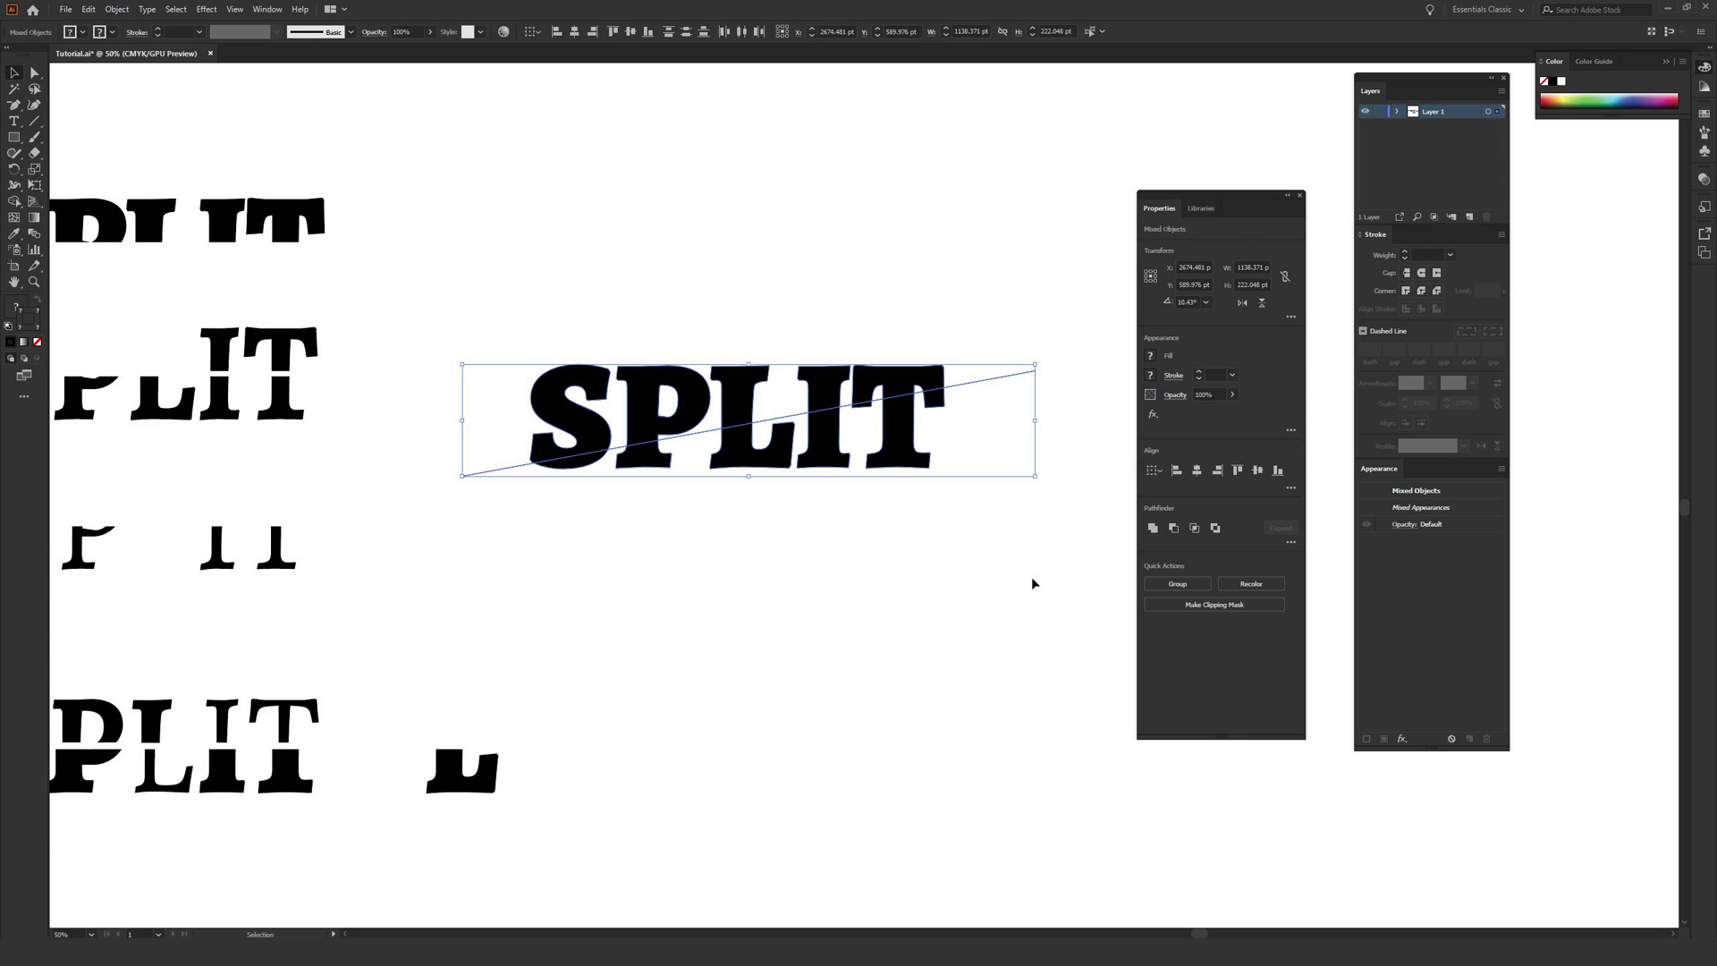
left_click(1290, 542)
left_click(1157, 615)
left_click(857, 480)
right_click(821, 446)
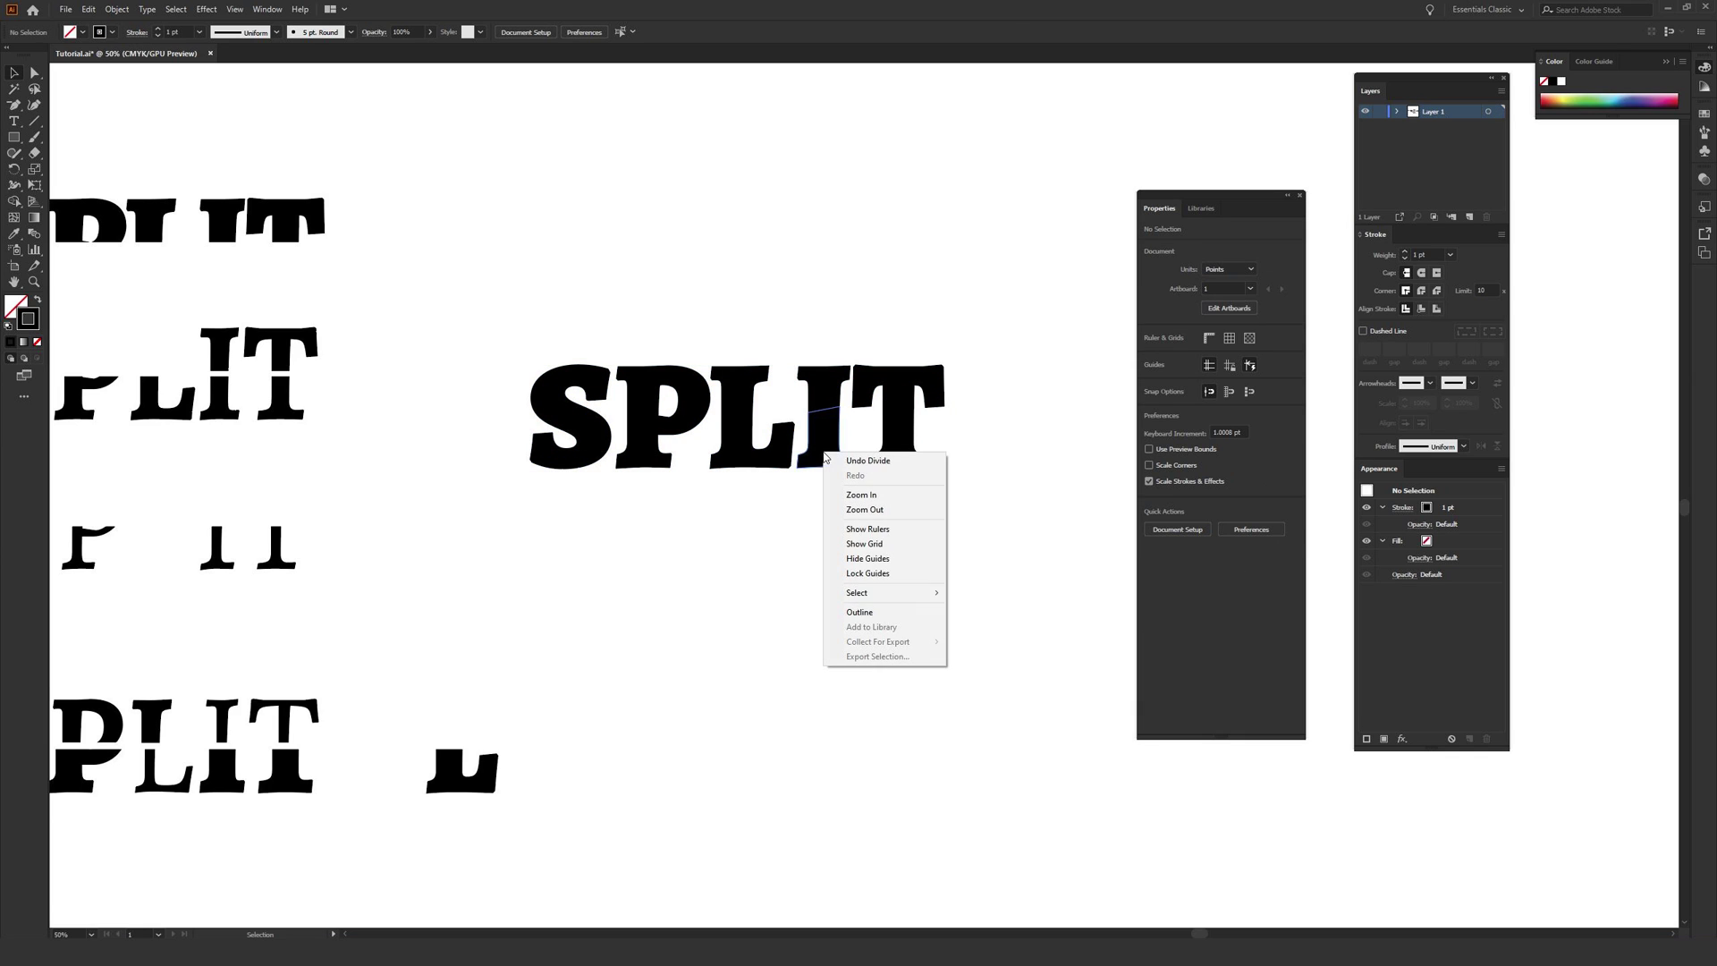
left_click(630, 372)
right_click(641, 381)
left_click(678, 492)
Select all pieces above the diagonal cut and move them straight up, away from the lower pieces.
left_click_drag(526, 327, 890, 387)
left_click(889, 387)
left_click(684, 387, "shift")
left_click_drag(653, 398, 653, 342)
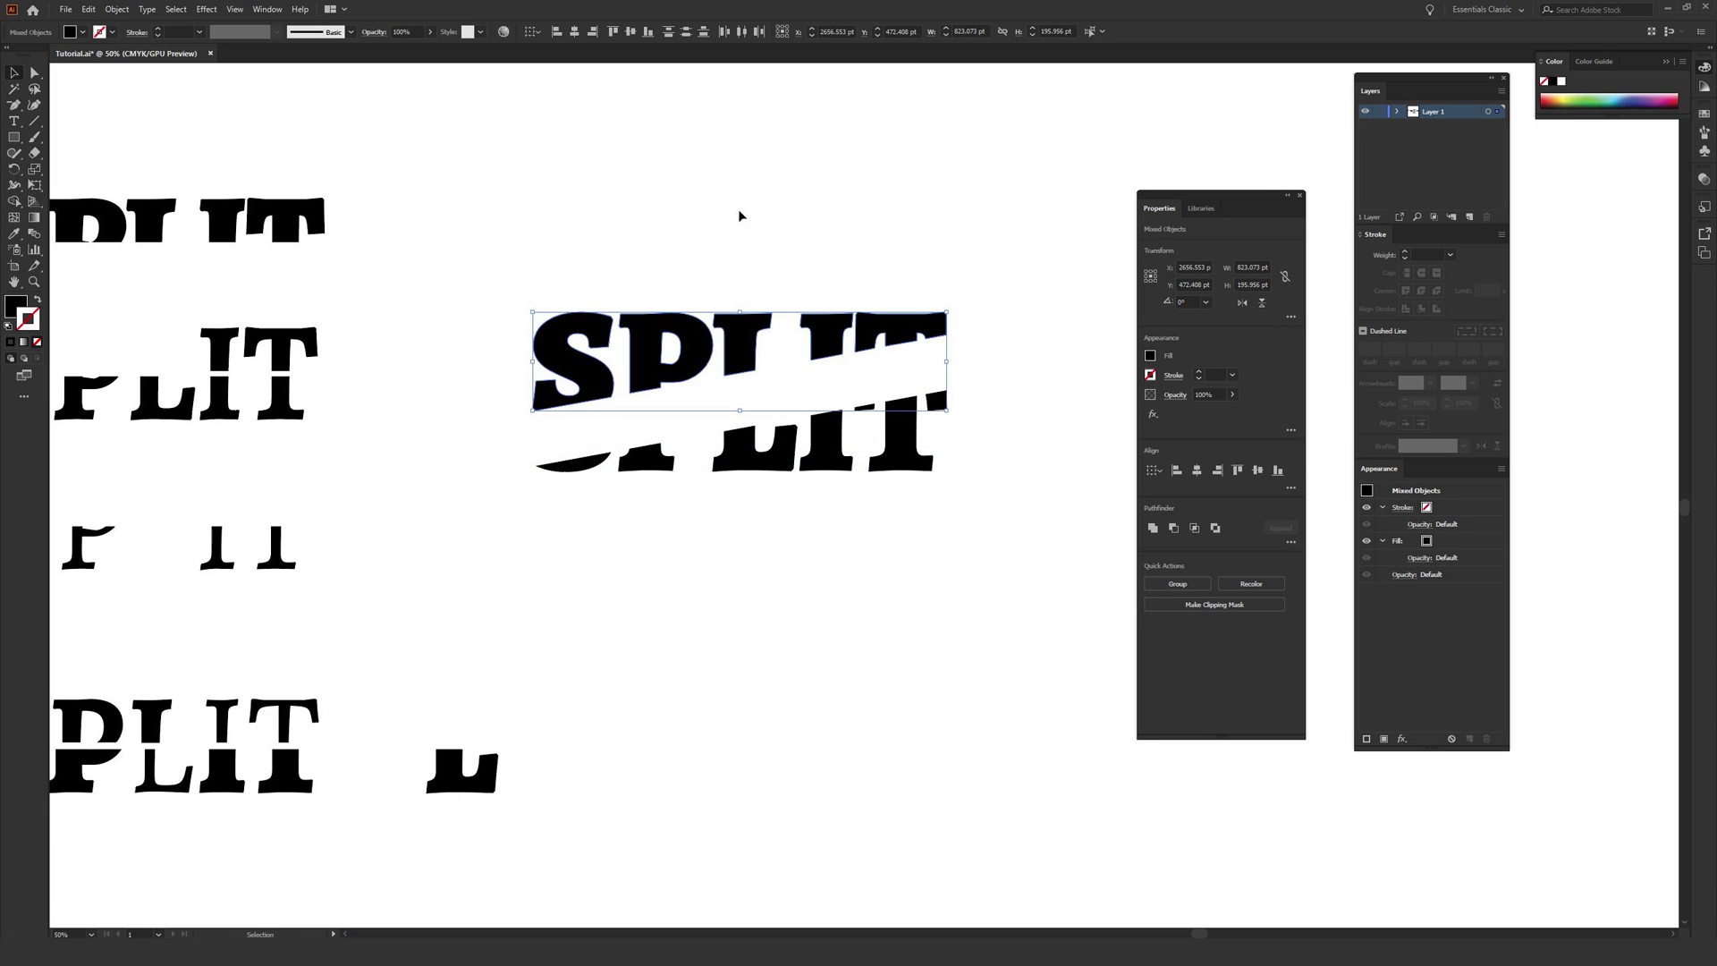
Select the pieces below the diagonal cut and move them up closer to the upper pieces.
left_click_drag(523, 439, 947, 392)
left_click(1019, 369)
key("ctrl+z")
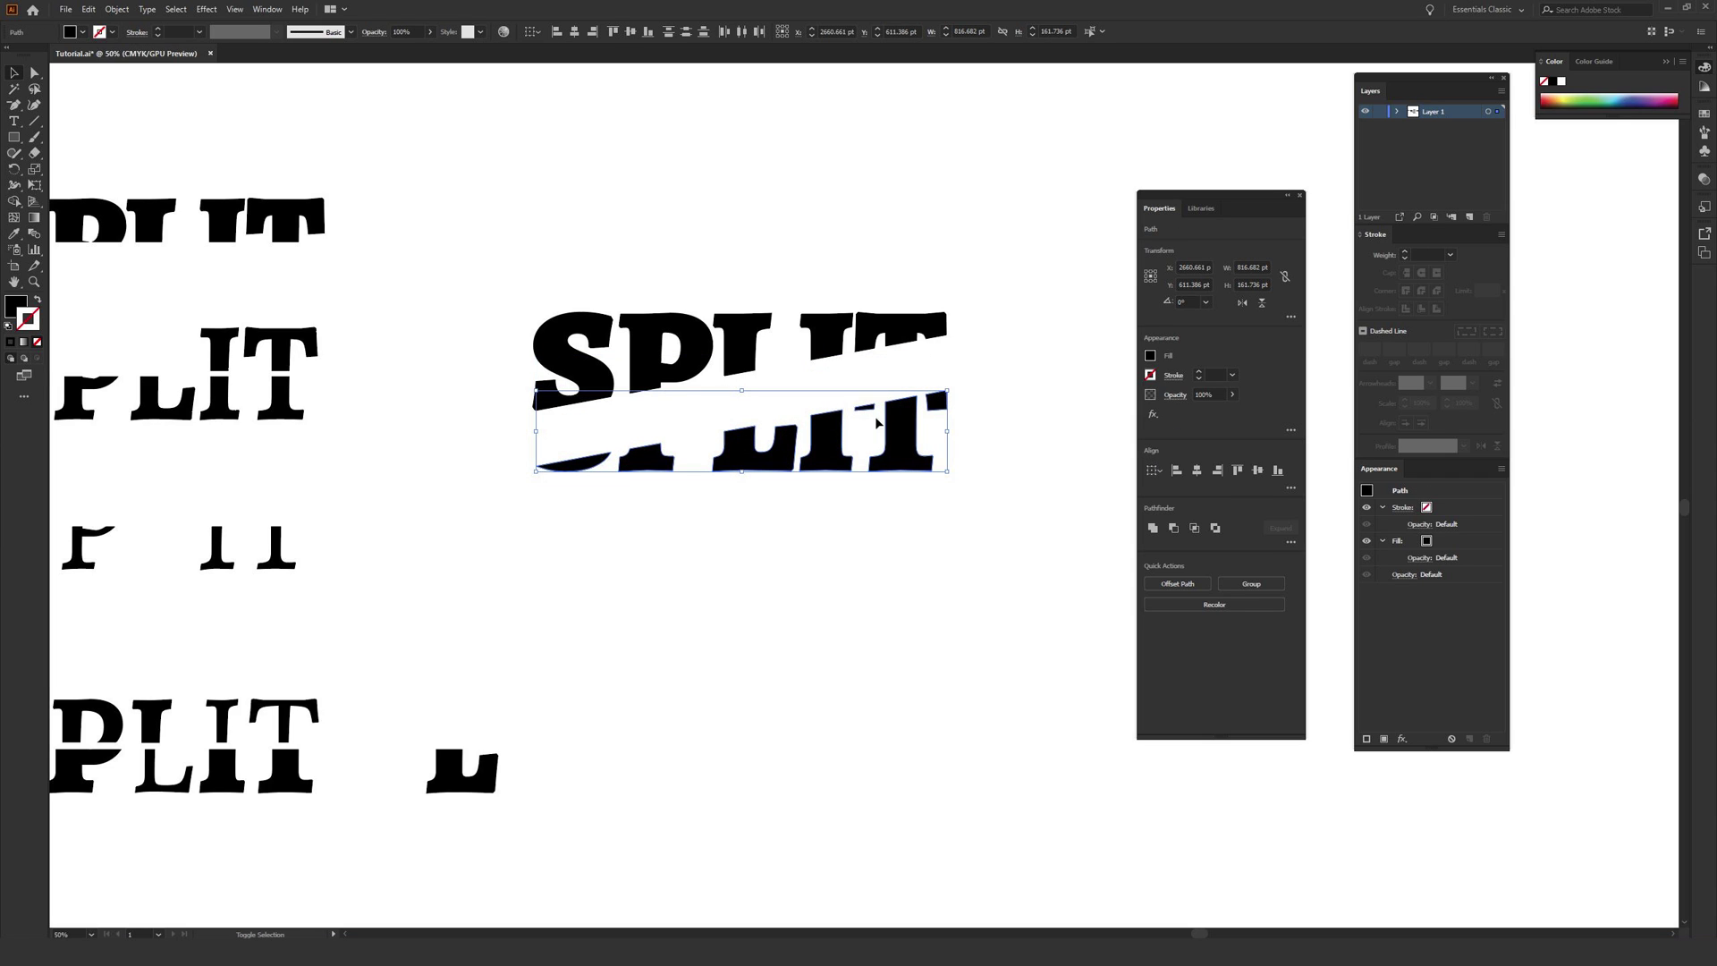
left_click_drag(911, 457, 907, 414)
left_click(957, 499)
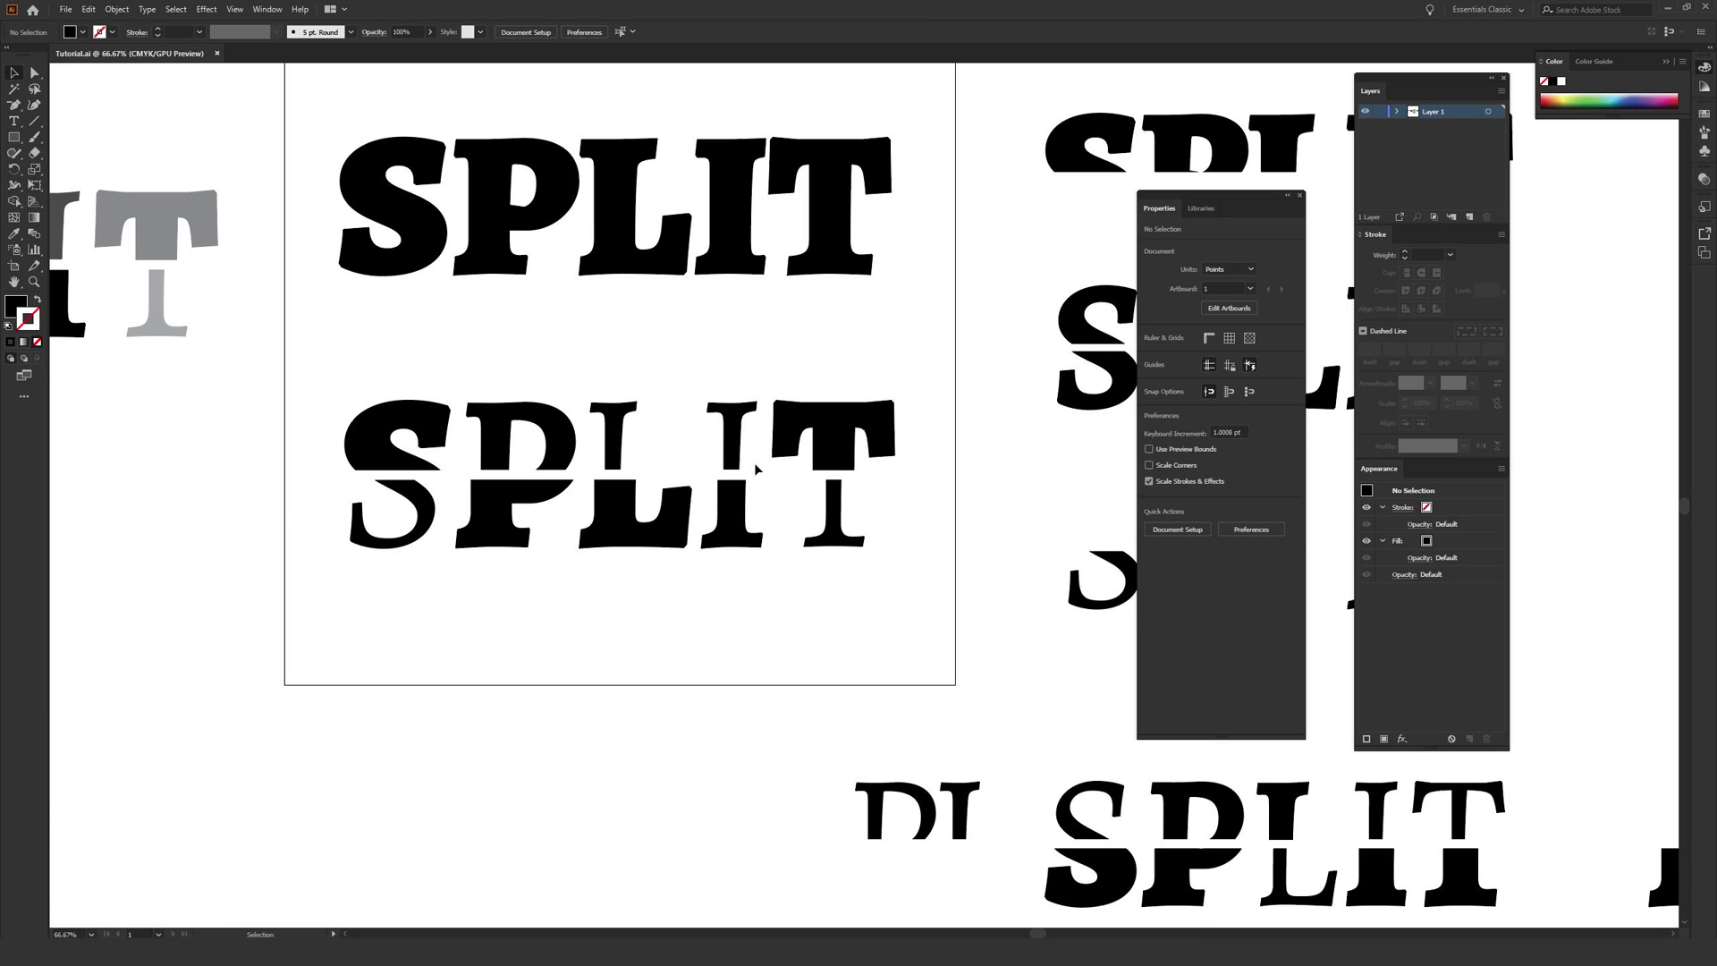